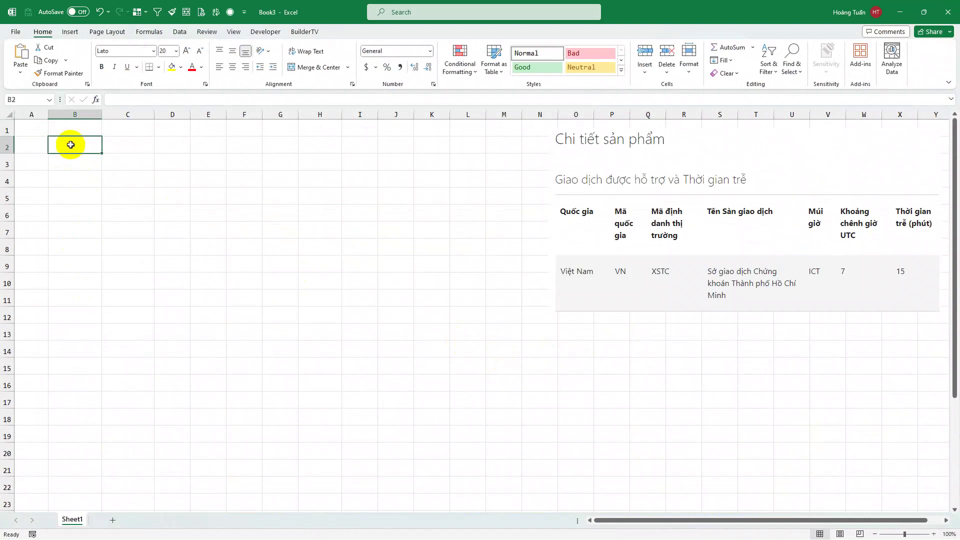
Enter the text "MÌNH SẼ VÍ DỤ 3 MÃ CHỨNG KHOÁN AAA, VCB VÀ FPT" in cell B2
type("MÌNH")
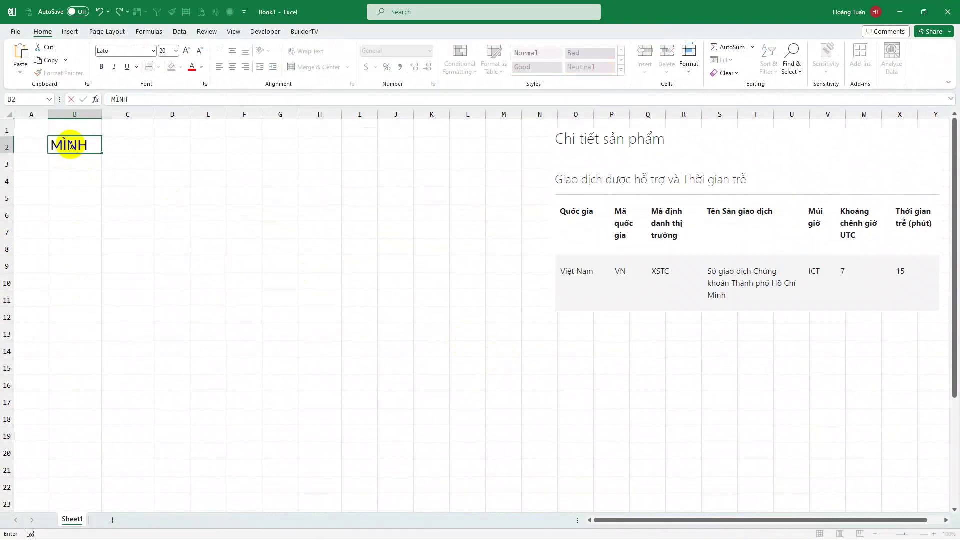
type(" SẼ VÍ DU")
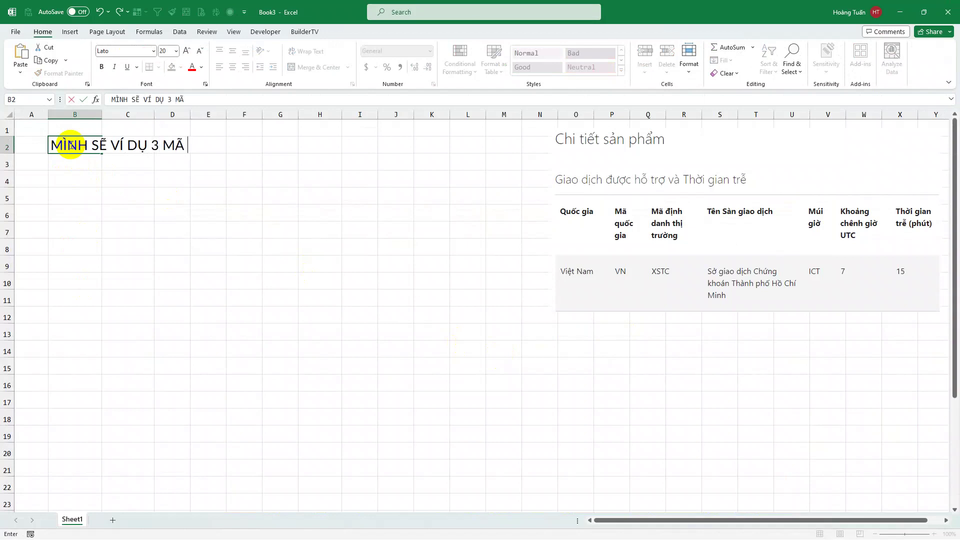
type(" 3 MÃ CHỨNG KHOÁN")
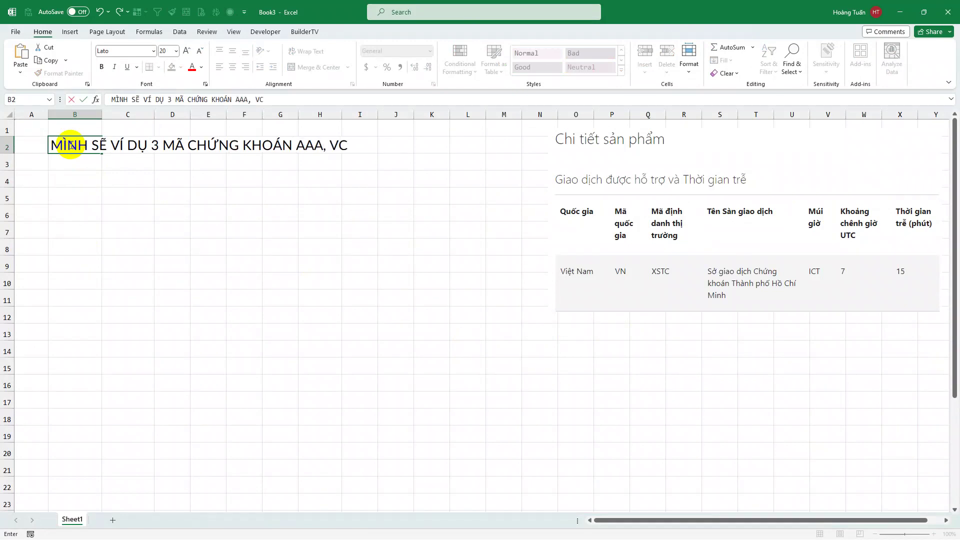
type("AAA, VCB VÀ FPT")
key("Return")
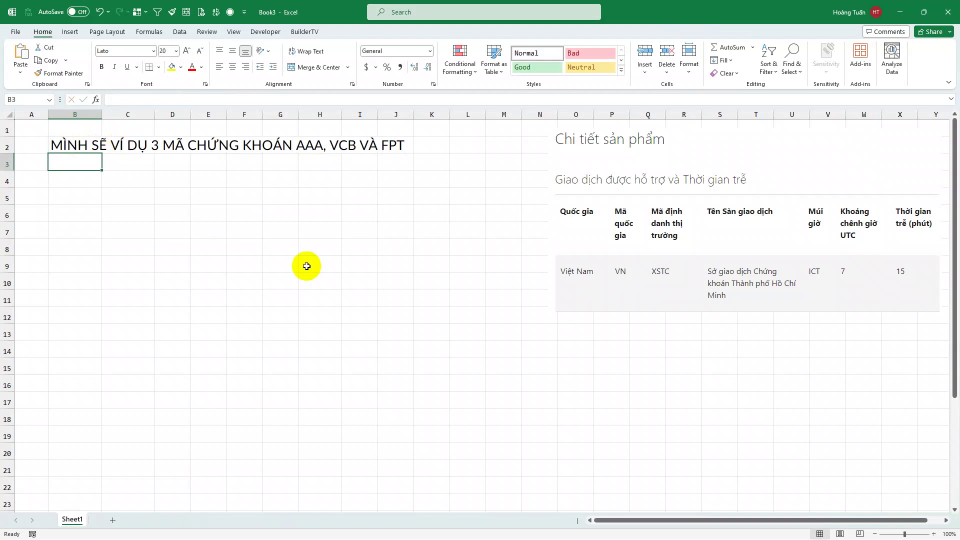
Enter the note "CHÚNG TA CẦN LƯU Ý NHẬP MÃ QUỐC GIA HOẶC MÃ ĐỊNH DANH TRƯỚC" in cell B3
type("CHÚNG")
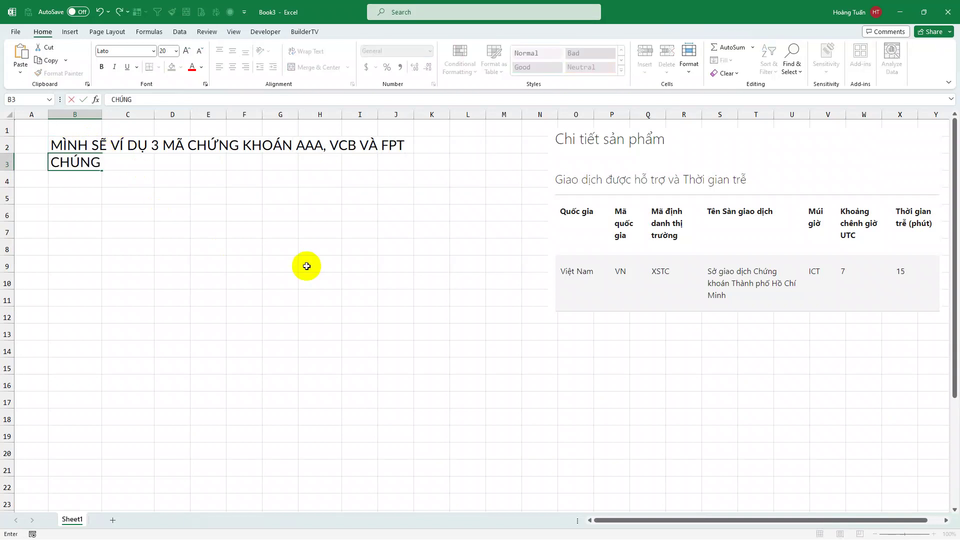
type(" TA CẦN LƯU Ý")
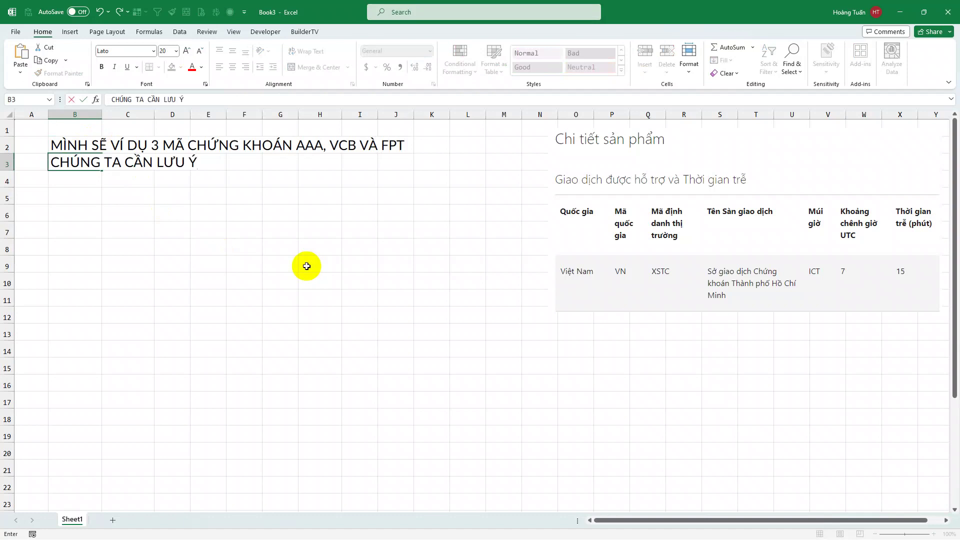
type(" NHẬP")
type(" MÃ QUỐC")
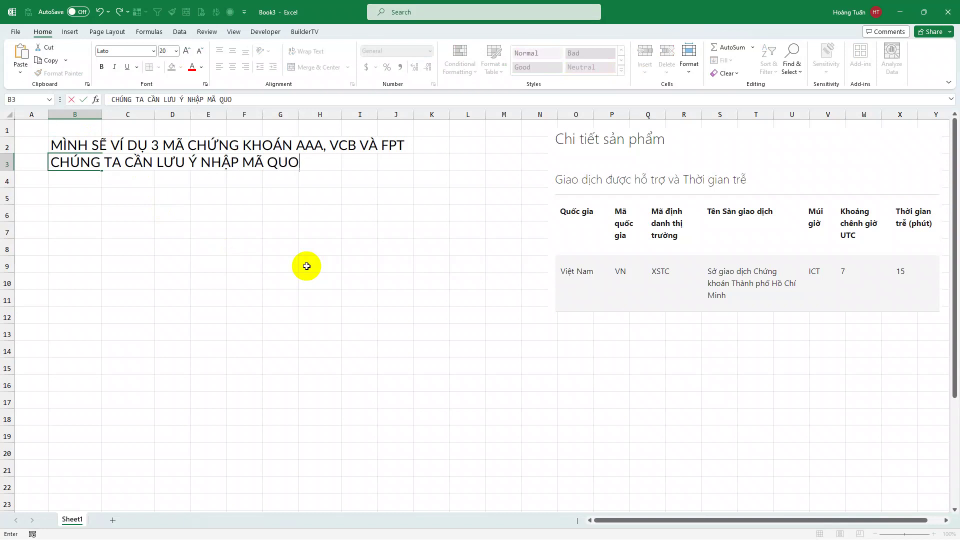
type(" GOA")
key("BackSpace")
key("BackSpace")
type("IA HOĂ")
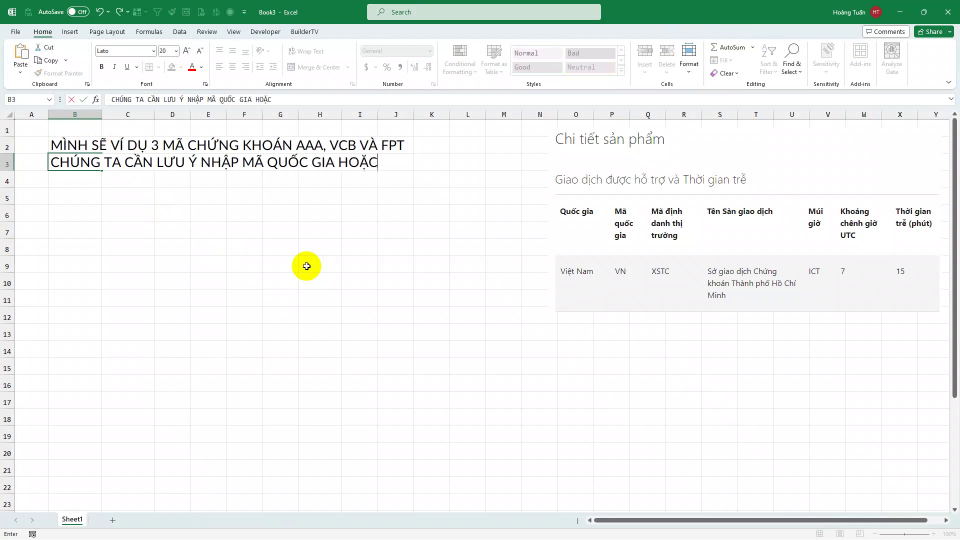
type("C M")
type("Ã DỊNH DANH T")
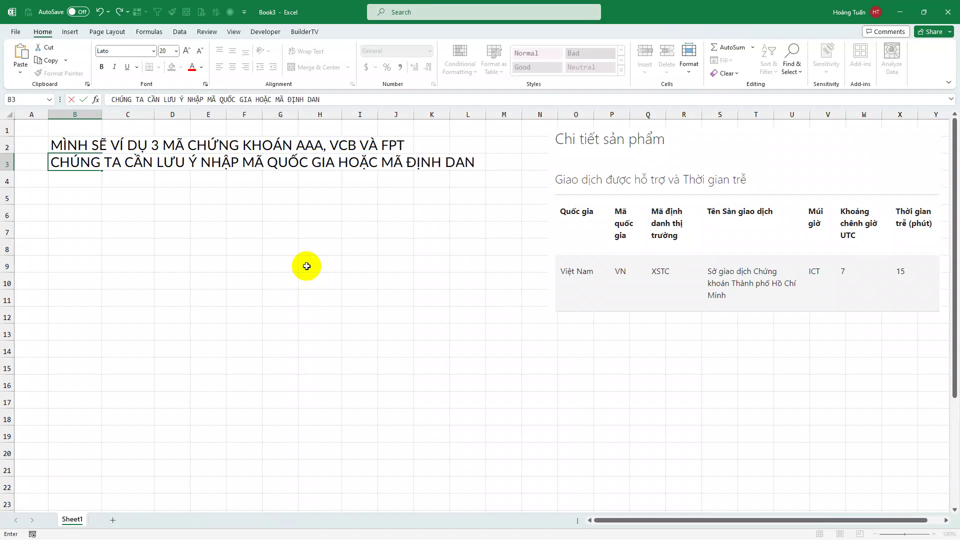
type("RƯỚC")
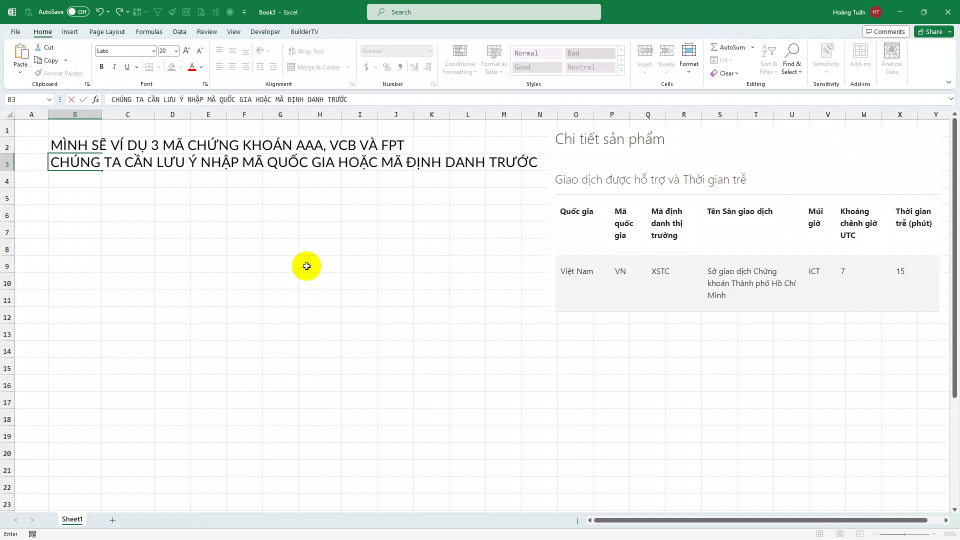
key("Return")
Continue the note in cell B4 with the text "MÃ CHỨNG KHOÁN"
type("MÃ CHƯ")
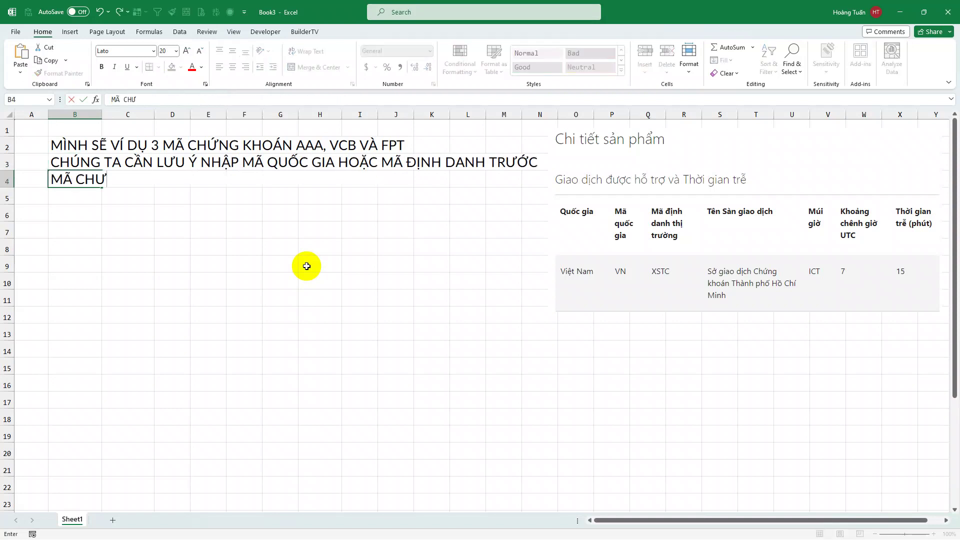
type("NG KHOÁN")
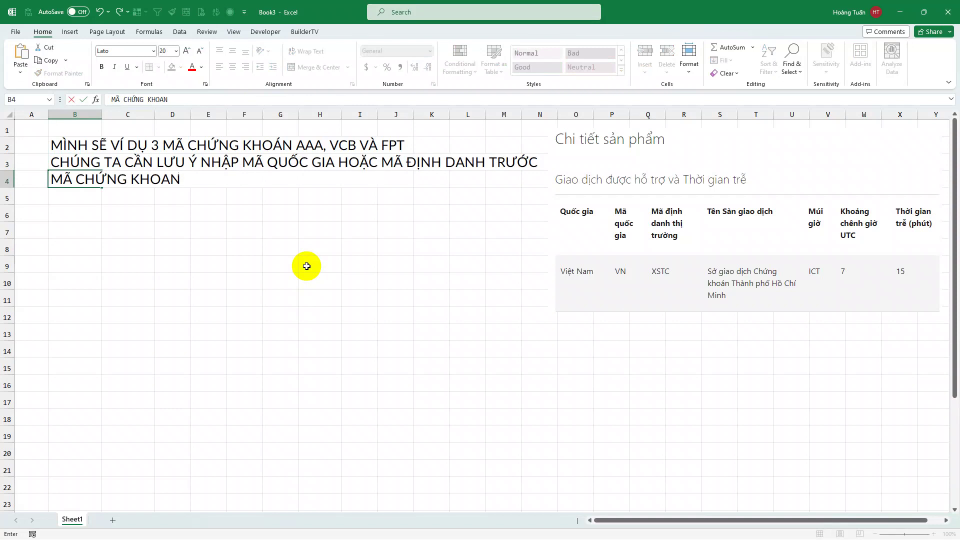
key("Return")
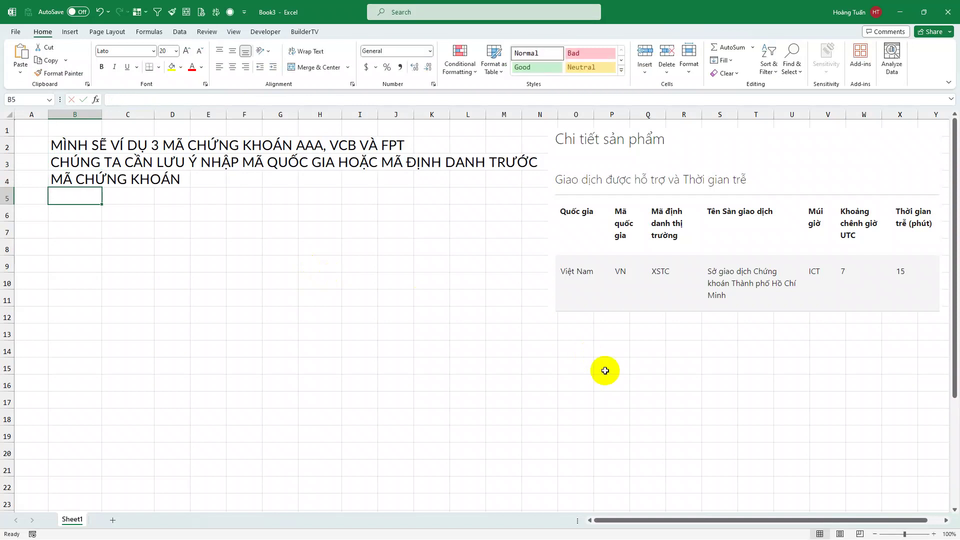
left_click_drag(603, 200, 636, 250)
left_click_drag(645, 199, 688, 250)
left_click_drag(606, 258, 680, 283)
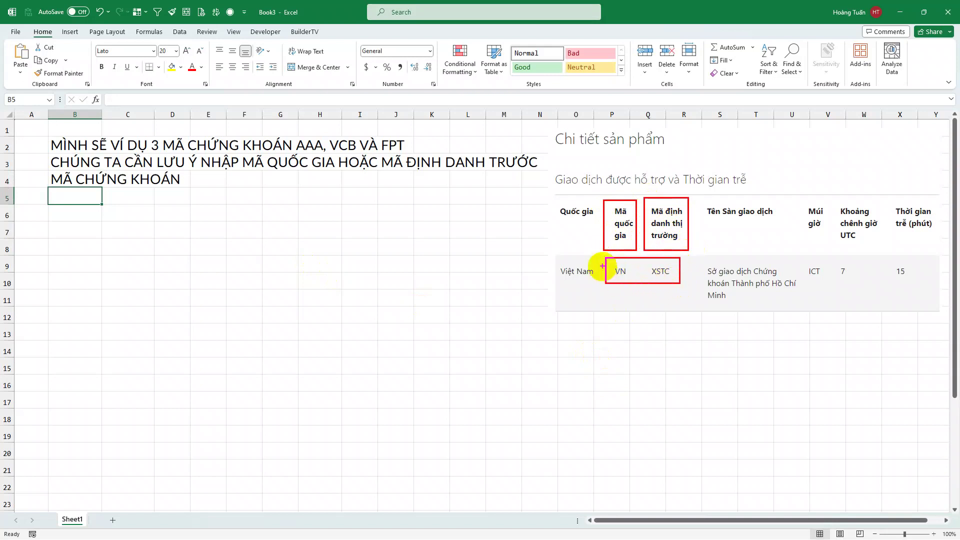
mouse_move(600, 263)
left_mouse_down()
mouse_move(446, 227)
mouse_move(369, 163)
mouse_move(197, 187)
mouse_move(180, 172)
mouse_move(341, 176)
left_mouse_up()
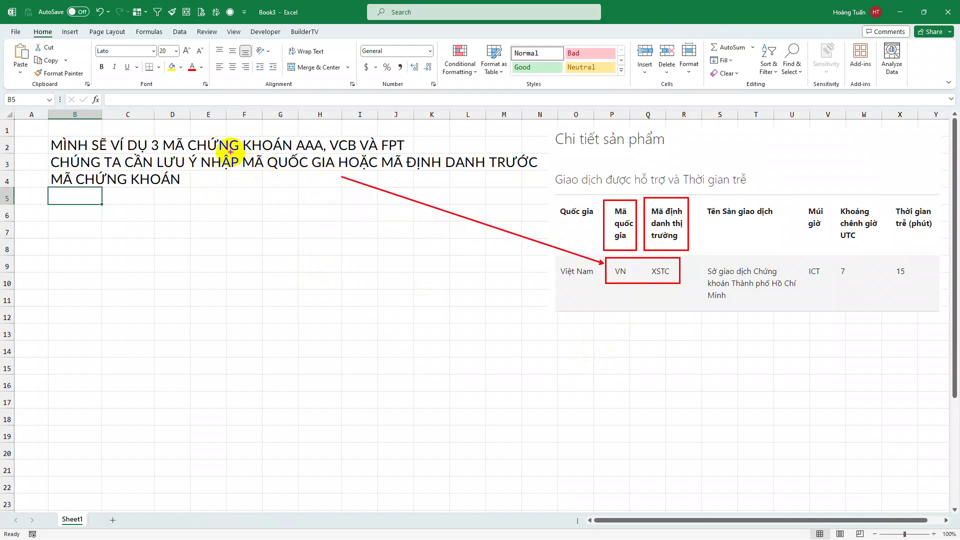
left_click_drag(239, 154, 445, 175)
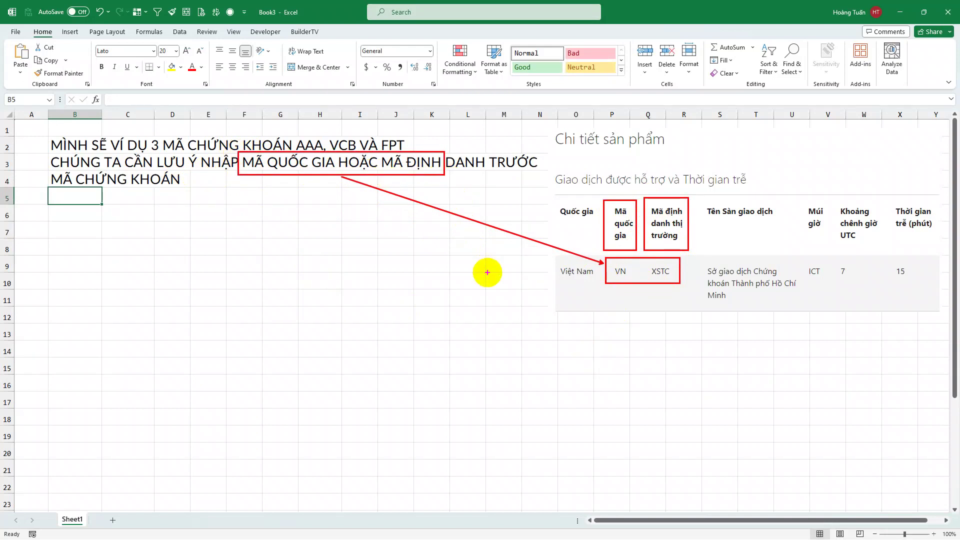
key("Escape")
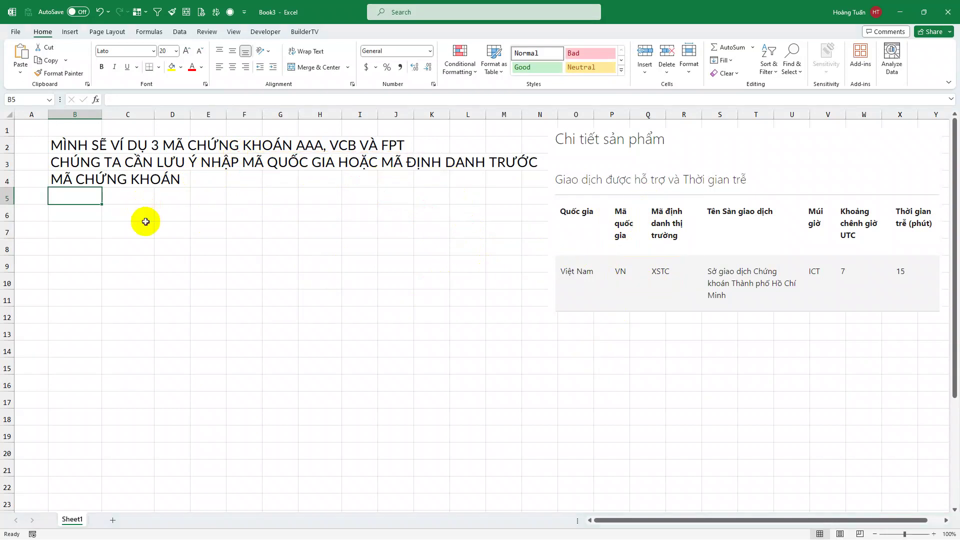
Enter the note "VÀ DỮ LIỆU CHỈ CÓ SÀN HOSE" in cell B6
left_click(62, 213)
type("VAF")
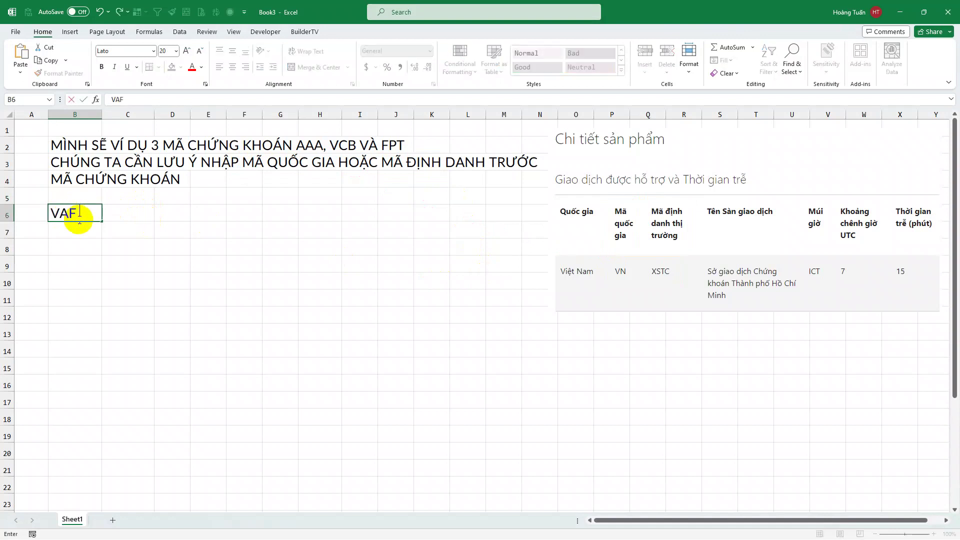
key("BackSpace")
type("DƯ")
type(" LIE")
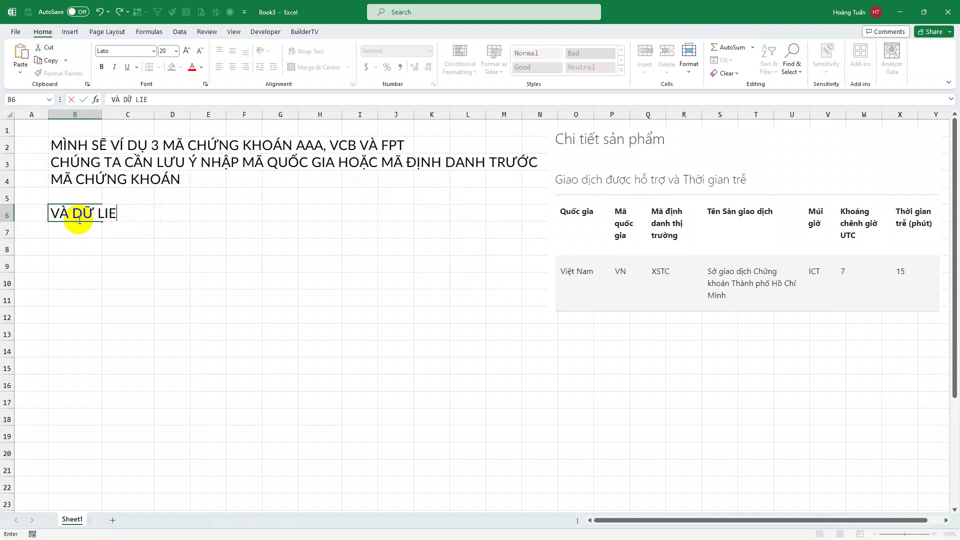
type("U CHỈ CO SÀN")
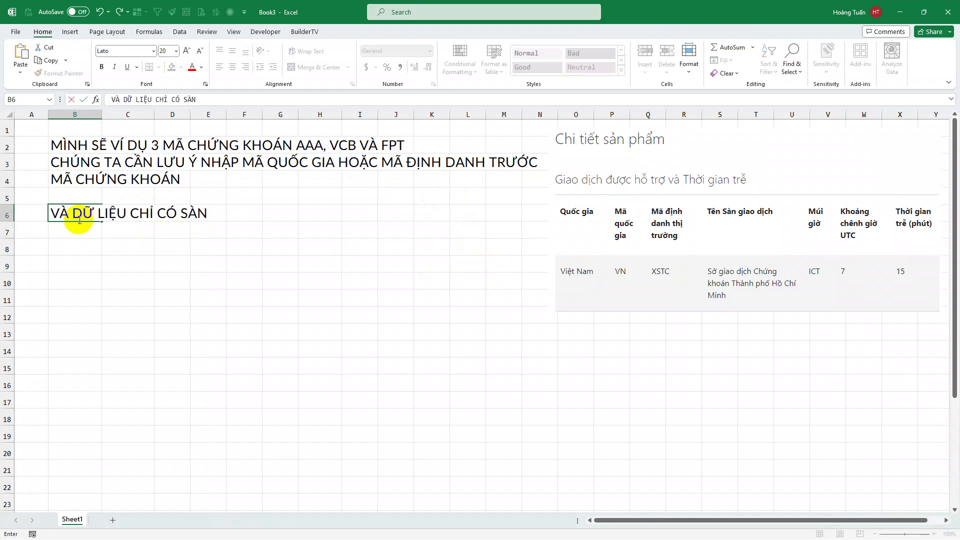
type(" HOSE")
left_click(283, 295)
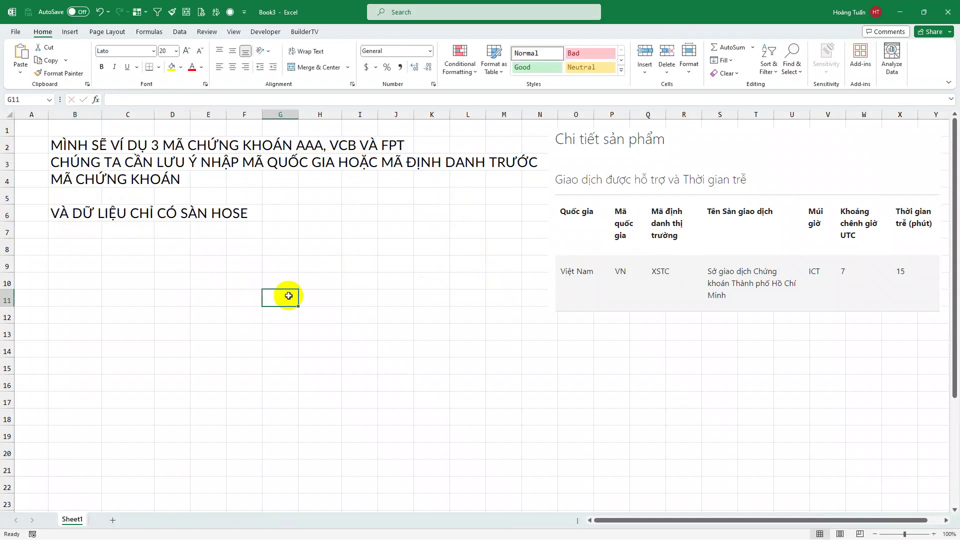
mouse_move(699, 205)
left_mouse_down()
mouse_move(793, 285)
mouse_move(801, 304)
left_mouse_up()
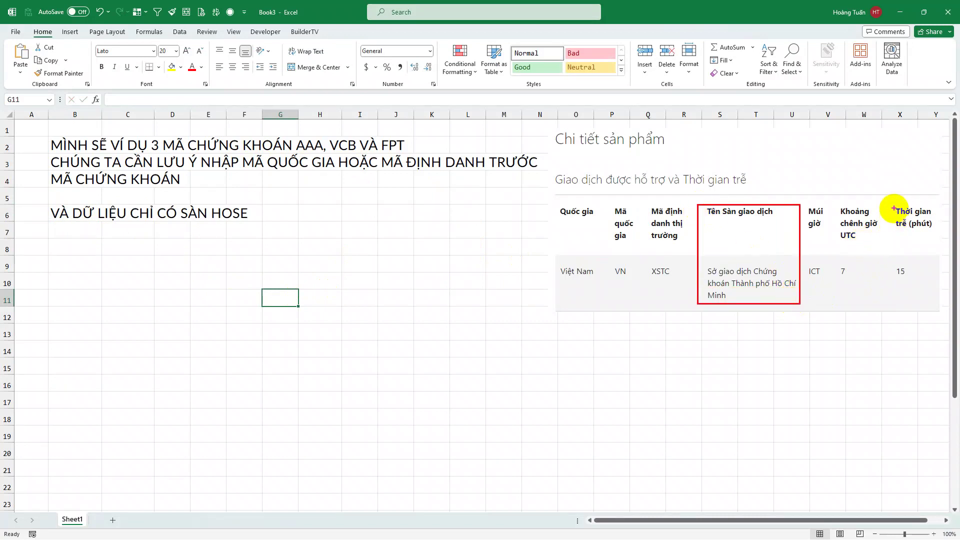
mouse_move(889, 203)
left_mouse_down()
mouse_move(939, 255)
mouse_move(942, 300)
left_mouse_up()
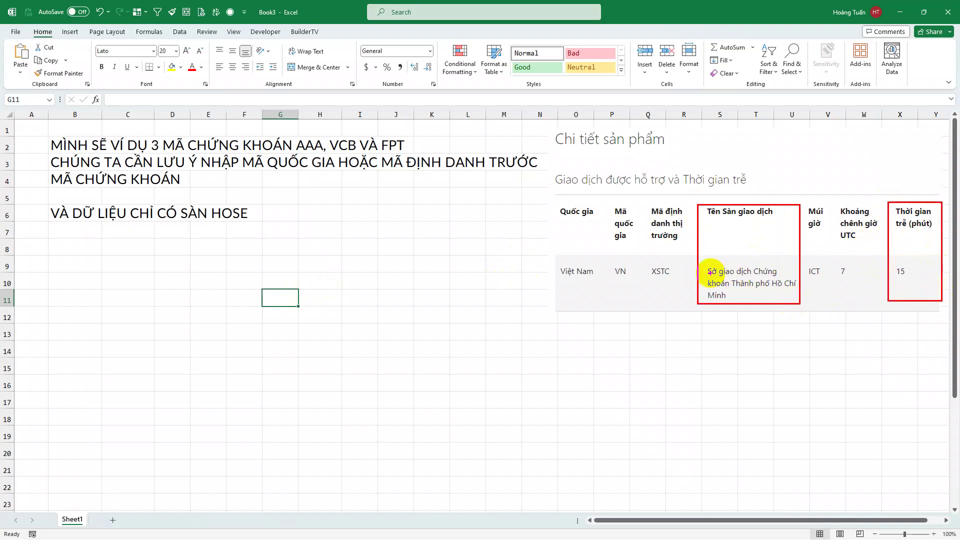
left_click_drag(263, 215, 689, 254)
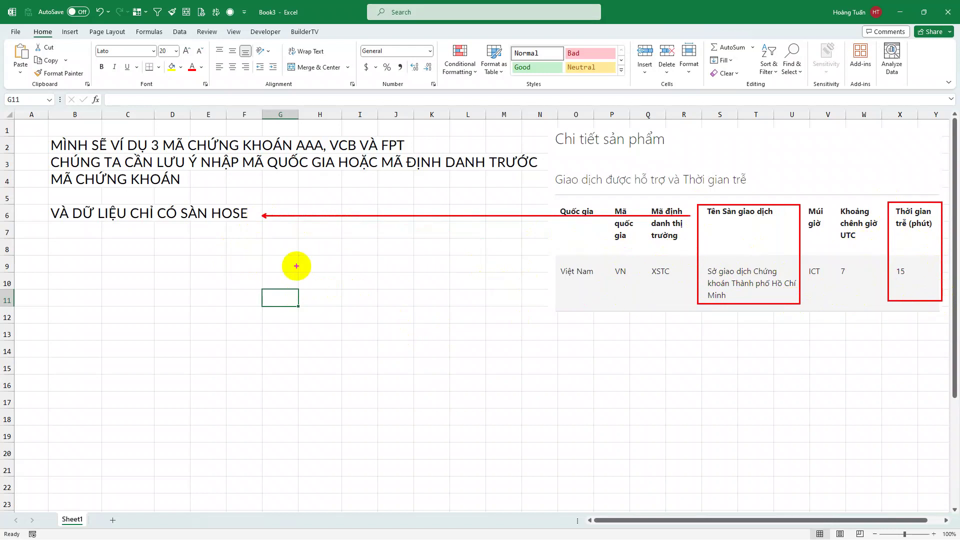
key("Escape")
Enter the first stock ticker with its country code, VN:AAA, in cell B8
left_click(77, 250)
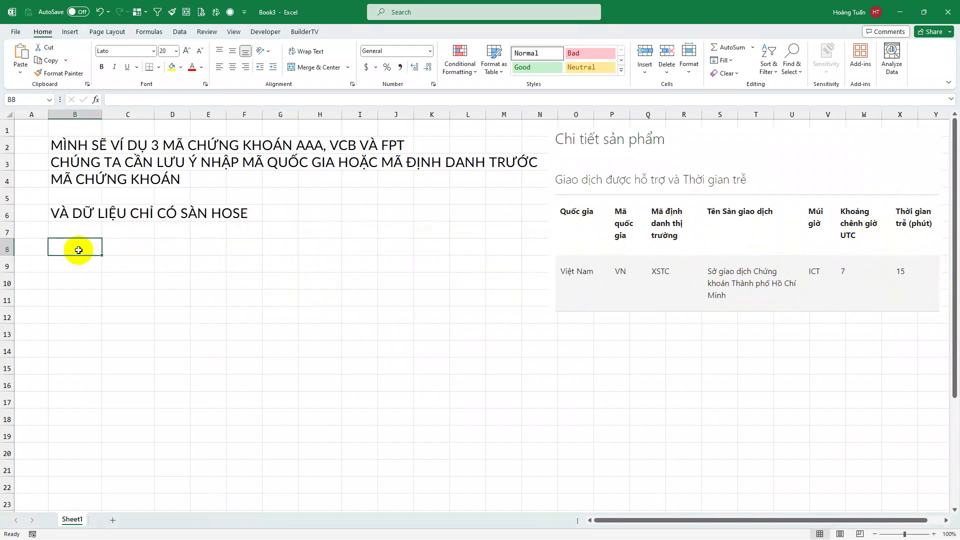
type("VN:A")
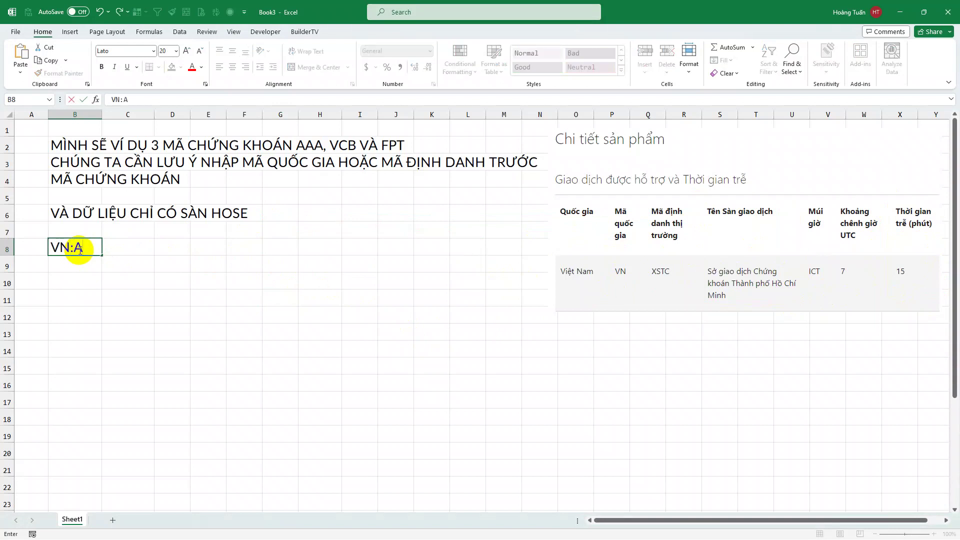
type("AA")
key("Return")
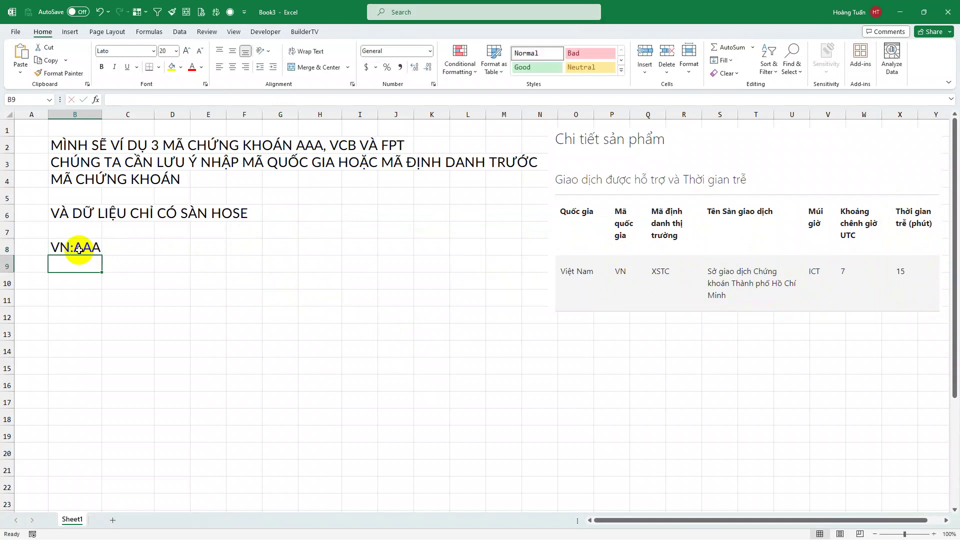
Enter the stock tickers VN:VCB in cell B9 and VN:FPT in cell B10
type("vn:")
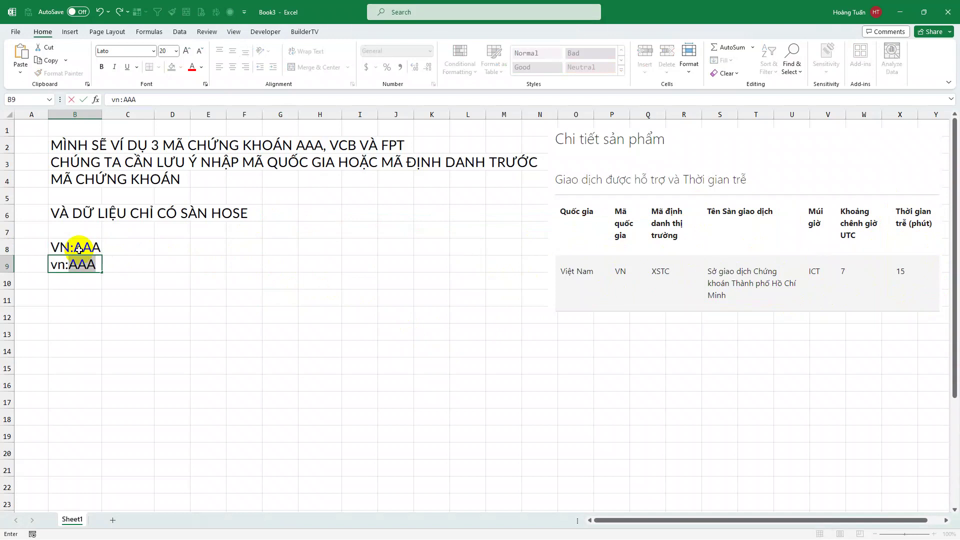
key("BackSpace")
key("BackSpace")
key("BackSpace")
key("BackSpace")
type("VN:")
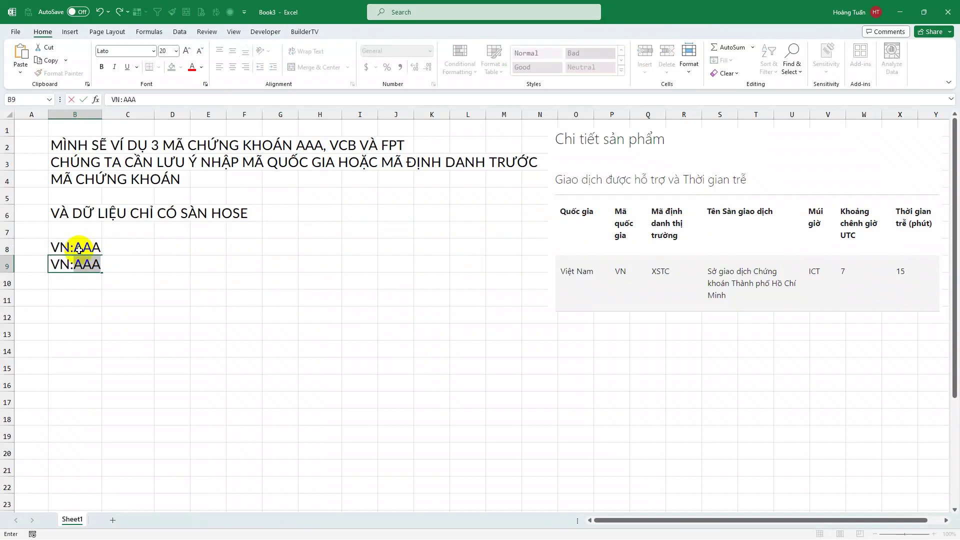
type("VCB")
key("Return")
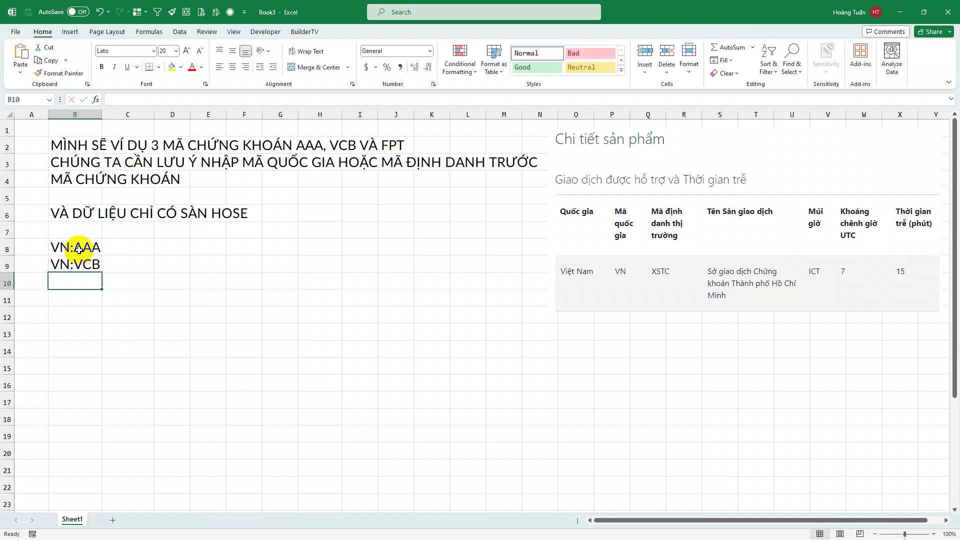
type("CB")
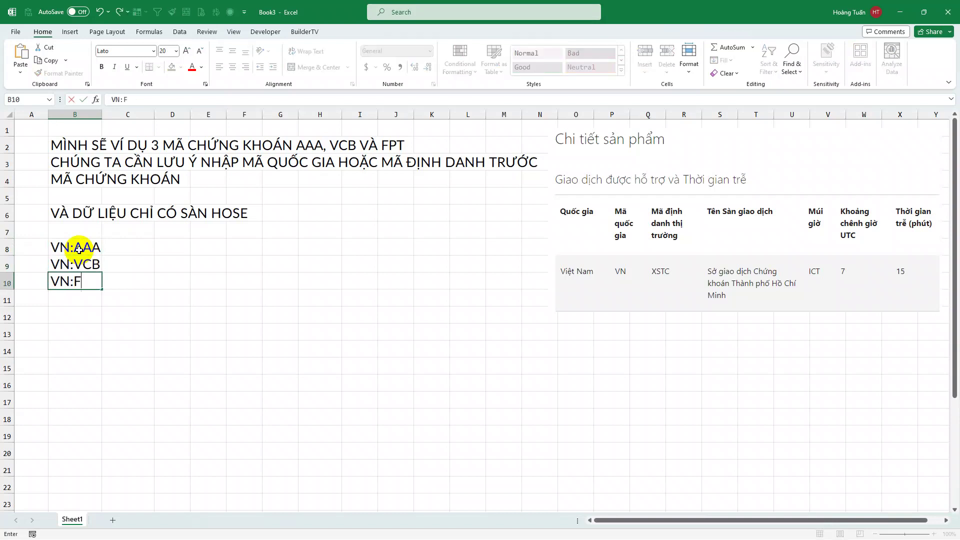
type("VN:FPT")
key("Return")
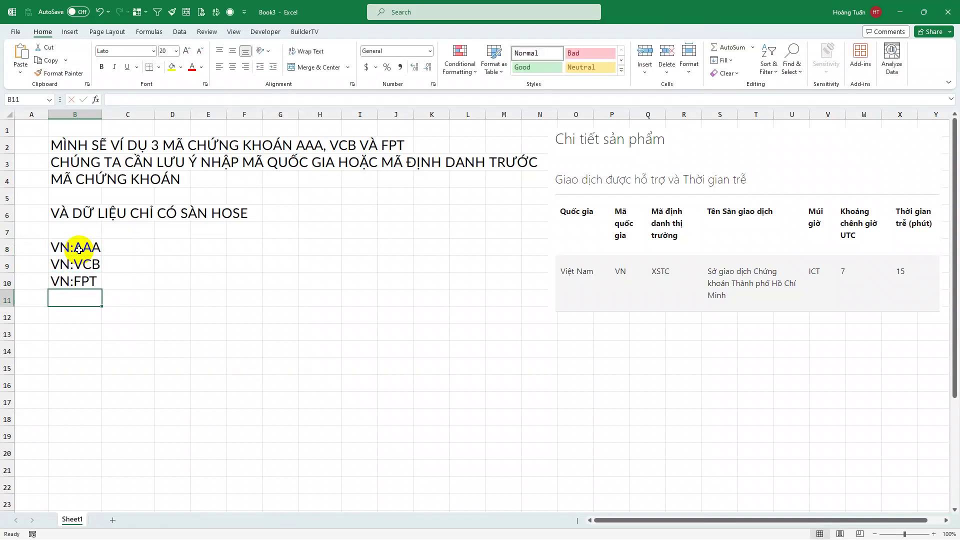
Select the three stock tickers in cells B8:B10
left_click(79, 249)
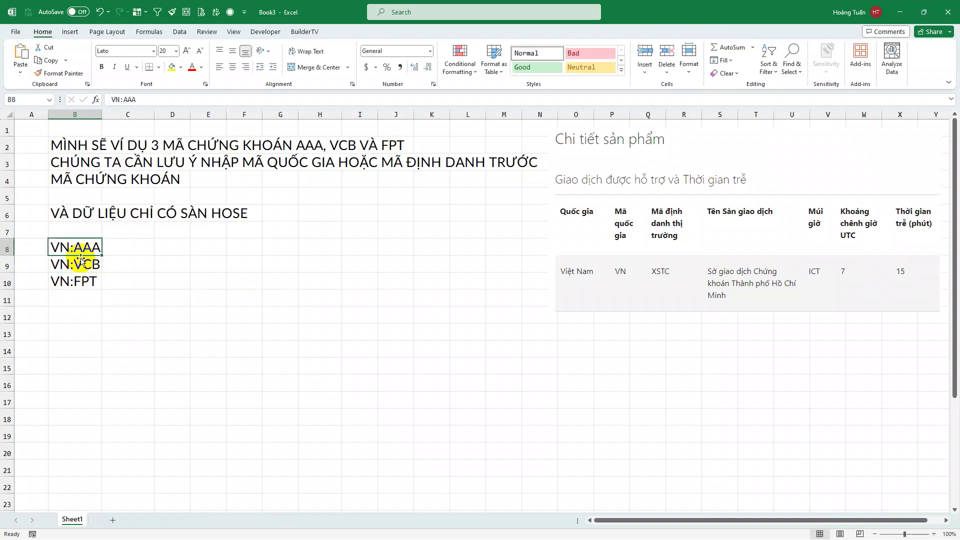
left_click_drag(80, 246, 85, 281)
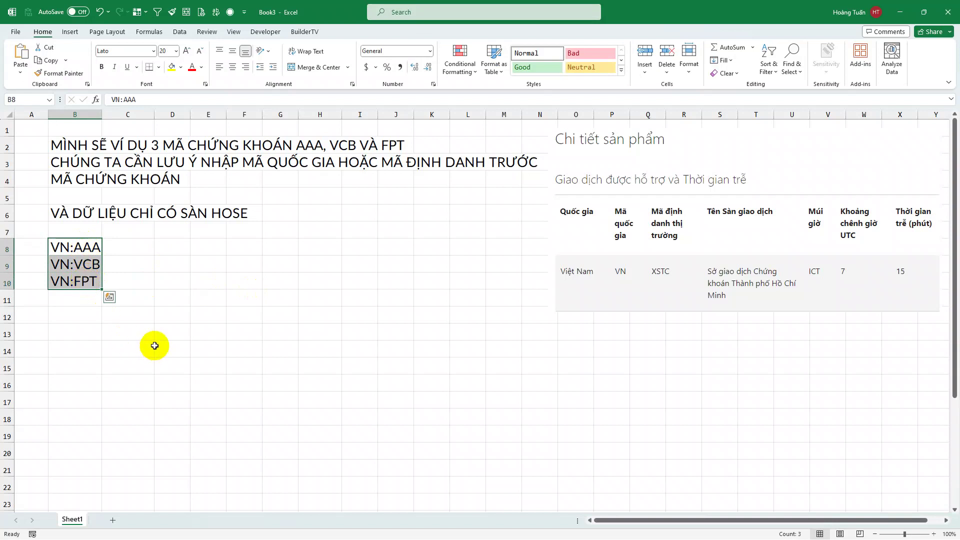
Annotate the selected tickers on screen with a red box and the caption "CHỌN VÙNG CHỨA MÃ CK SAU ĐÓ VÀO THẺ DATA"
left_click_drag(35, 228, 118, 301)
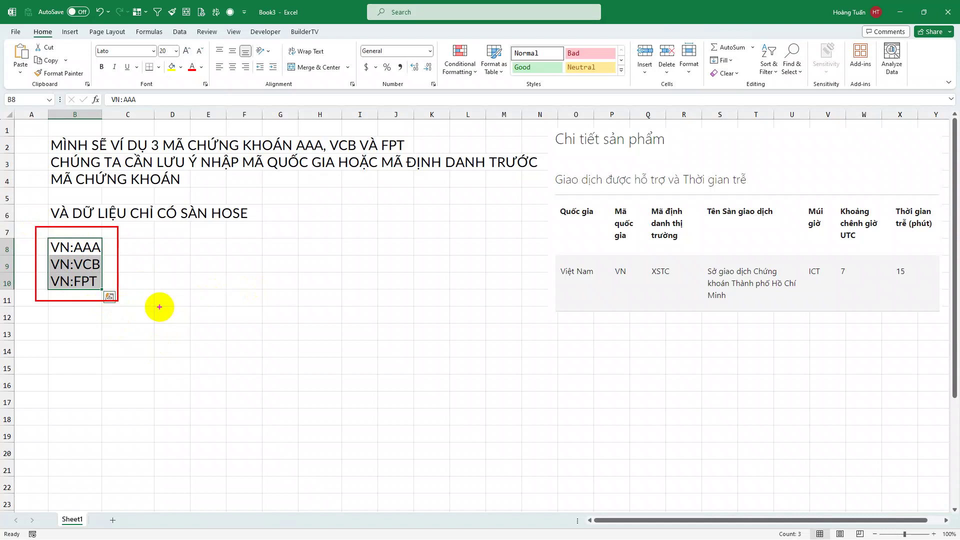
left_click_drag(151, 265, 152, 289)
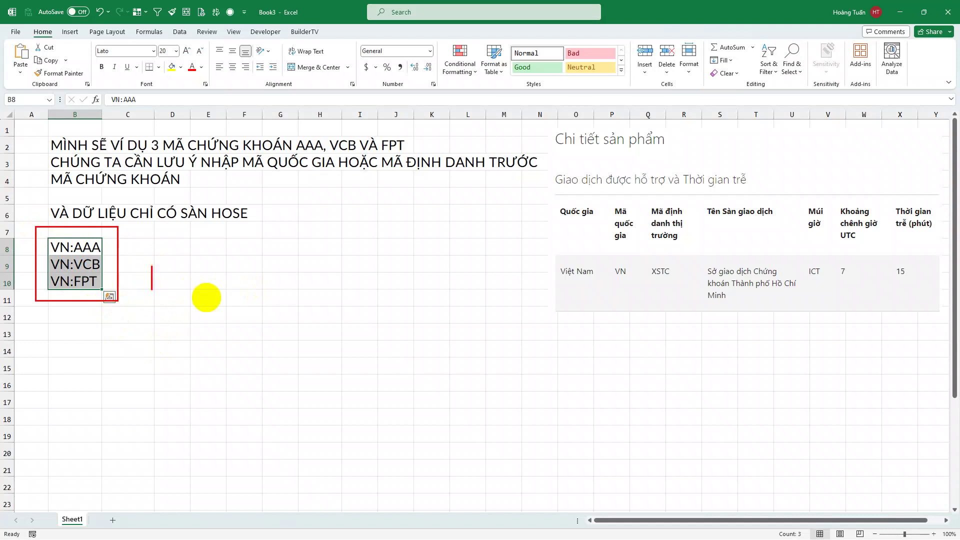
type("CHONJ")
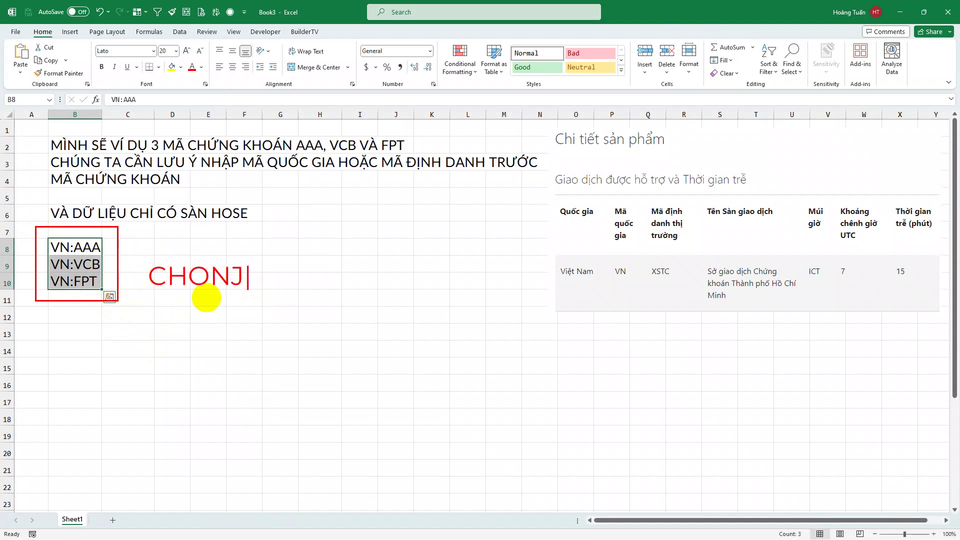
key("BackSpace")
key("BackSpace")
key("BackSpace")
key("BackSpace")
type("HỌN VÙNG CHỨA ")
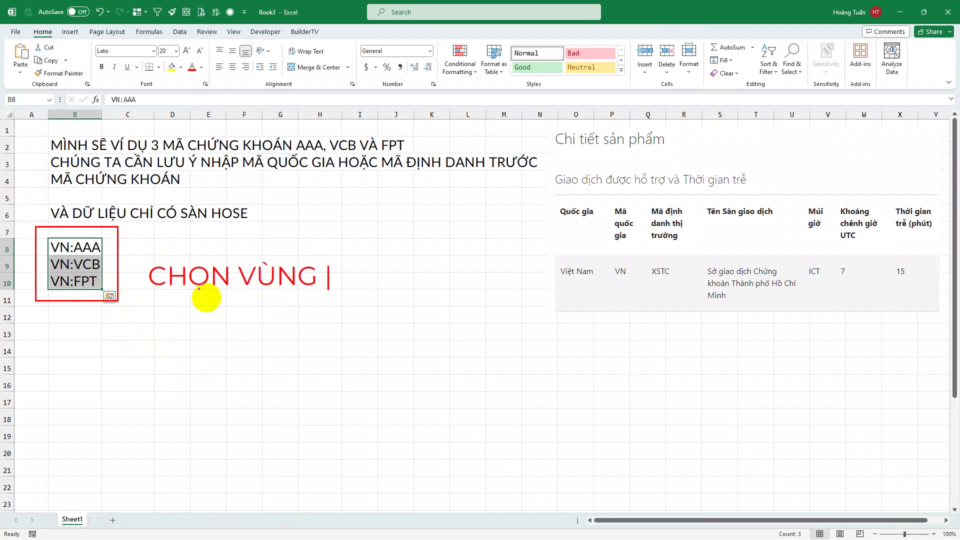
type("MÃ CK")
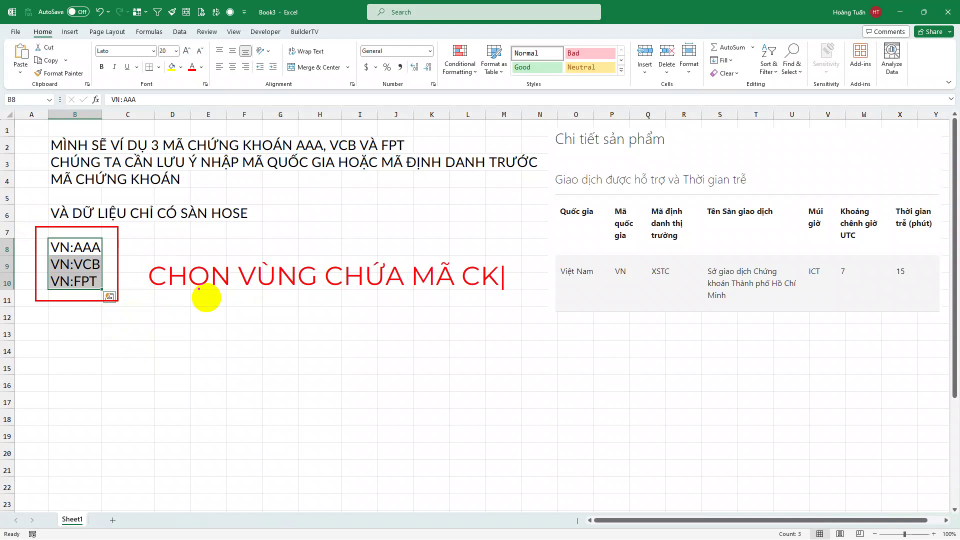
key("Return")
type("SAU ĐÓ ")
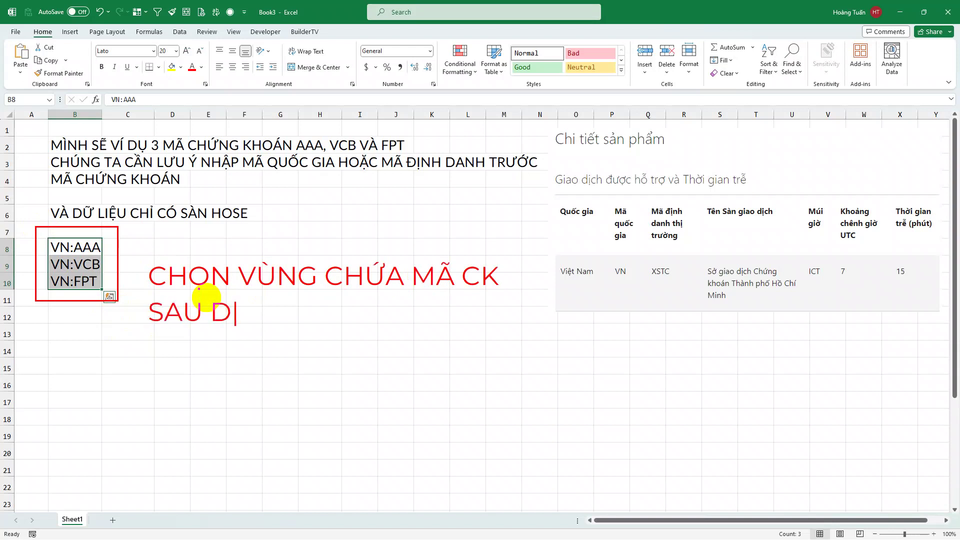
type("VÀO ")
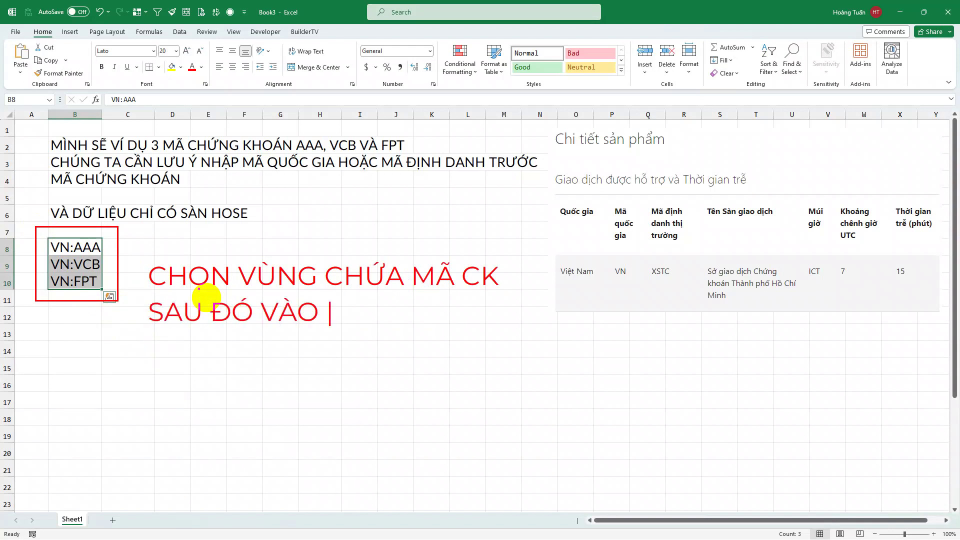
type("THẺ DATA")
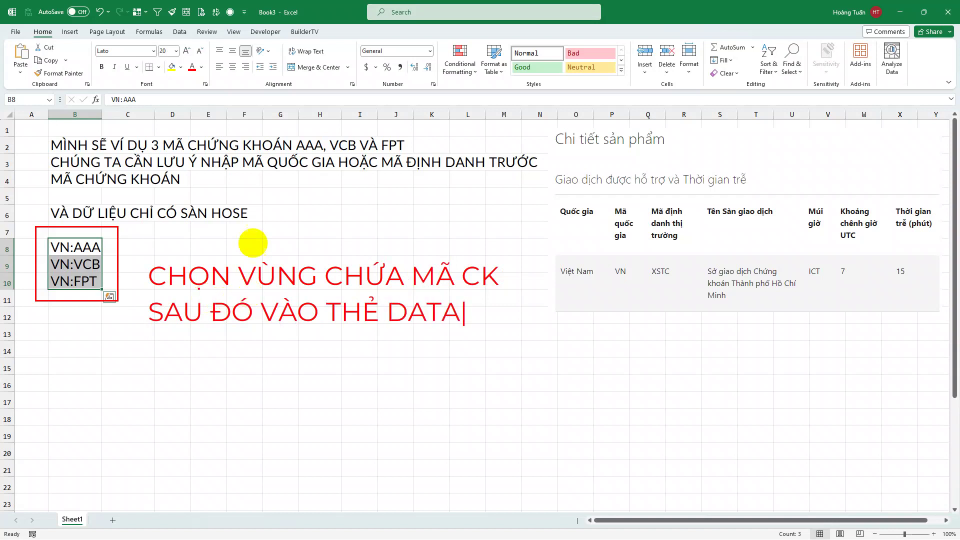
Draw a red arrow linking the tickers with Data, box the word Data, and clear all the annotations
mouse_move(117, 216)
left_mouse_down()
mouse_move(161, 53)
mouse_move(180, 38)
left_mouse_up()
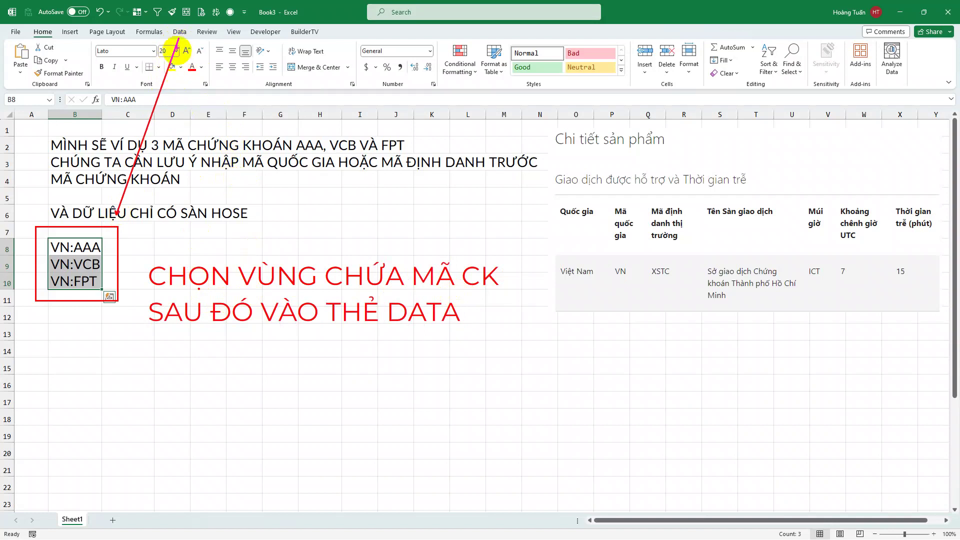
left_click_drag(165, 24, 192, 41)
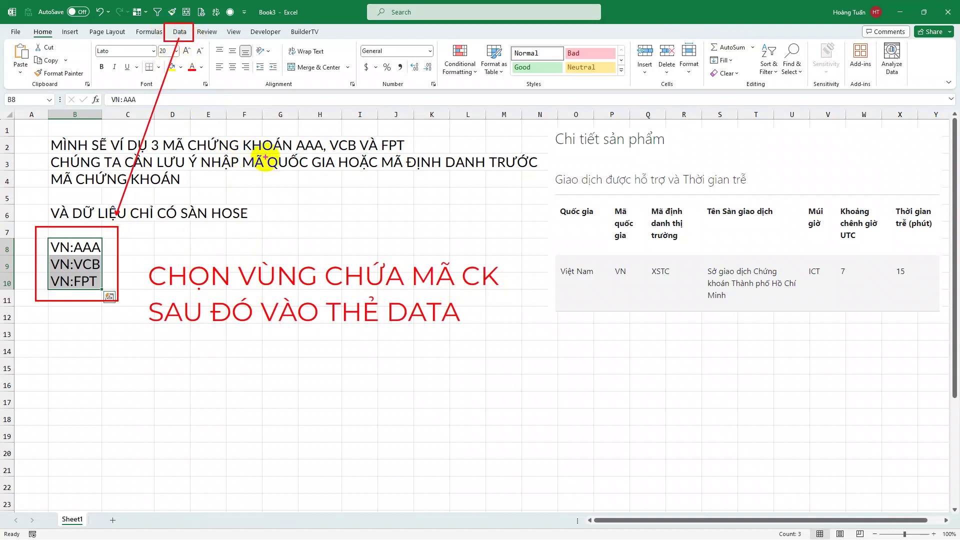
key("Escape")
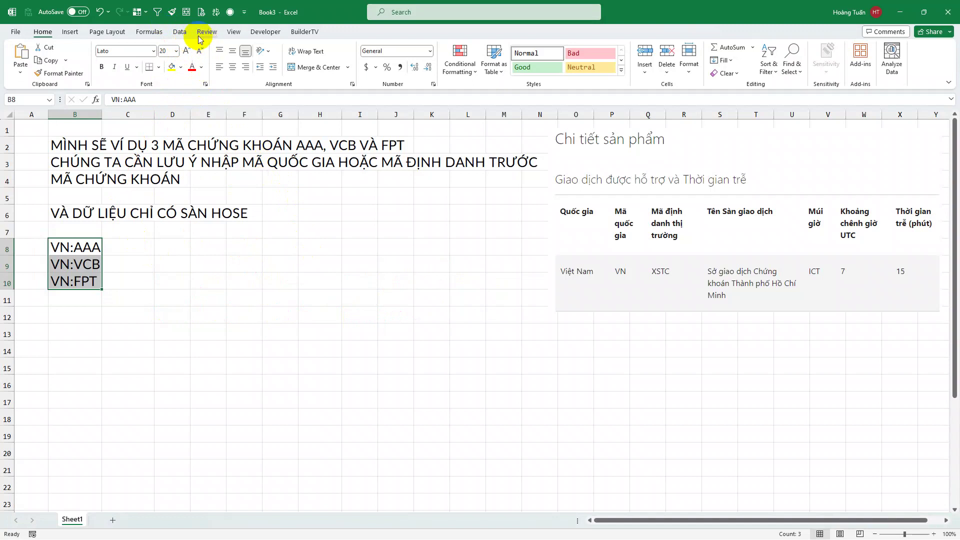
Bring up the data type conversion commands for the selected tickers and dismiss the cell formatting dialog
left_click(182, 33)
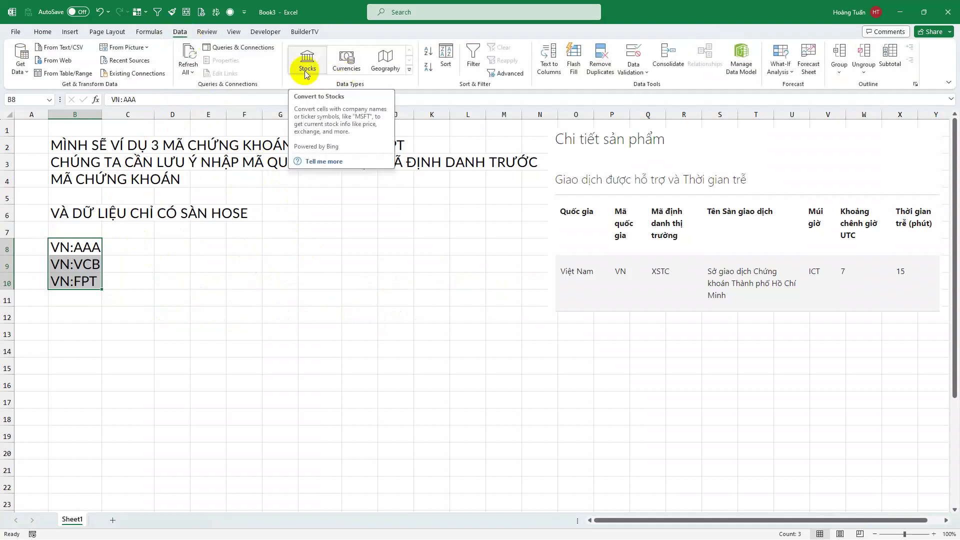
key("ctrl+1")
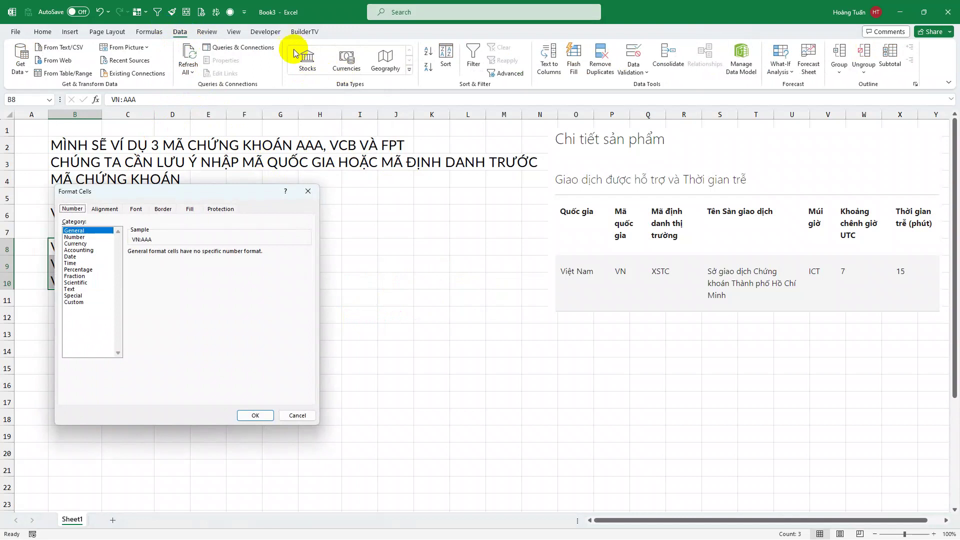
left_click(308, 195)
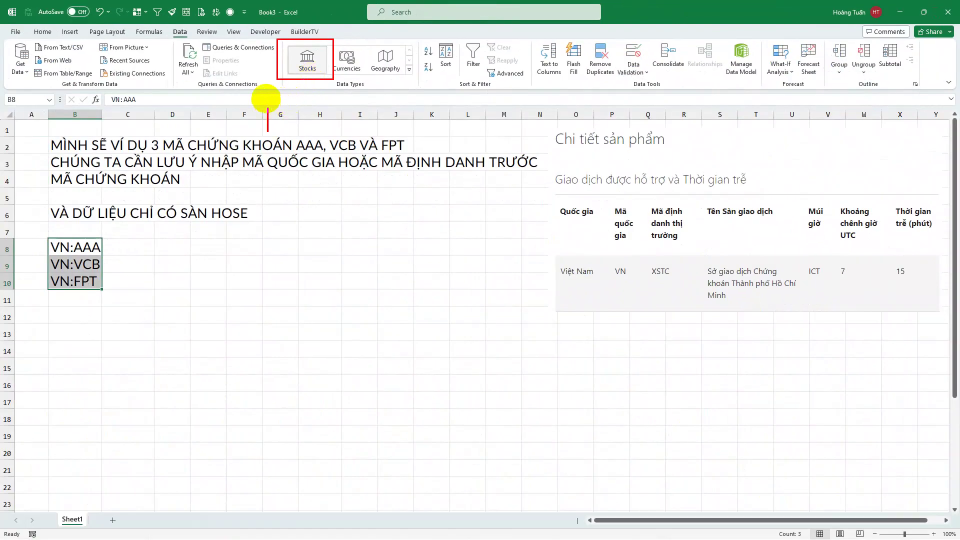
Add the red on-screen caption "CHỌN MỤC NÀY" beside the boxed Stocks data type
type("CHONJ M")
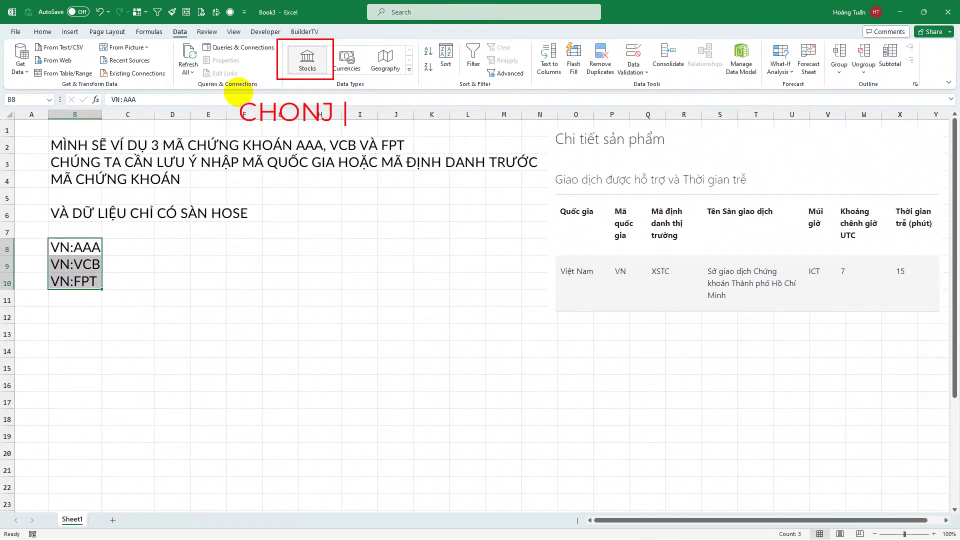
key("BackSpace")
key("BackSpace")
key("BackSpace")
key("BackSpace")
key("BackSpace")
type("I")
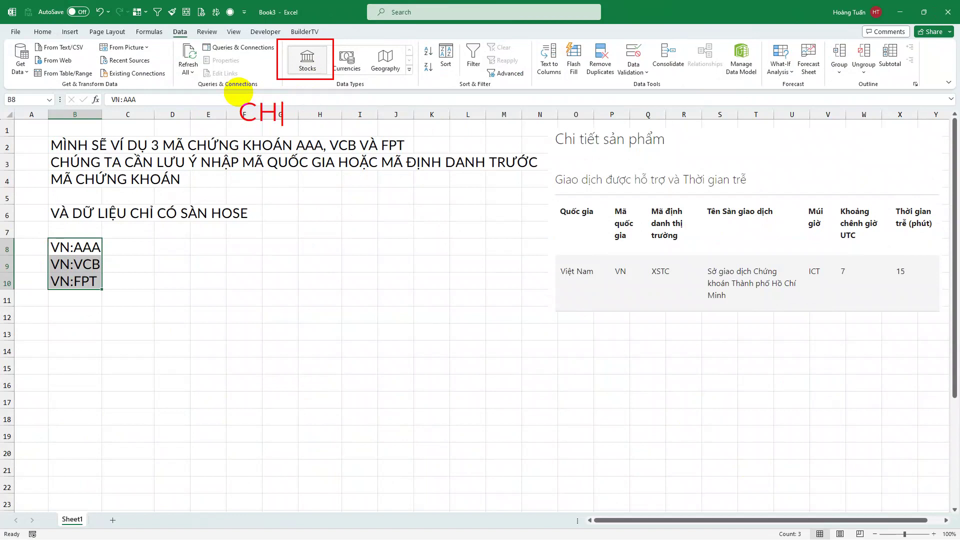
type("ỌN MỤC ")
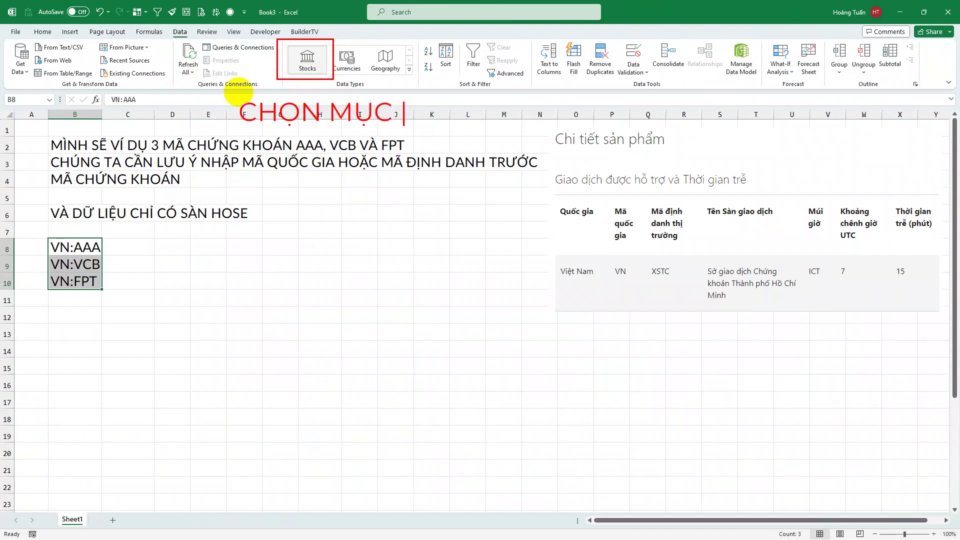
type("NÀY")
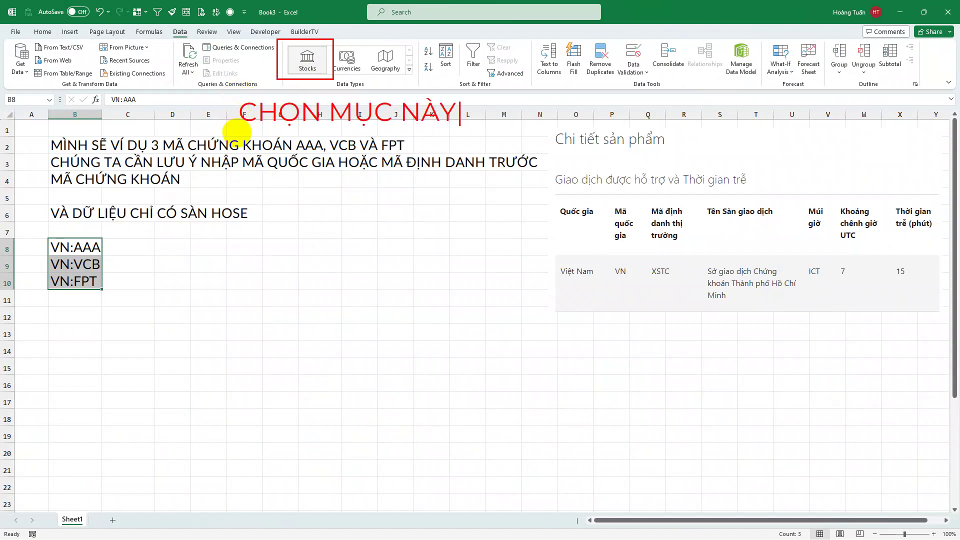
Convert the tickers in B8:B10 to the Stocks data type and deselect them
left_click(307, 65)
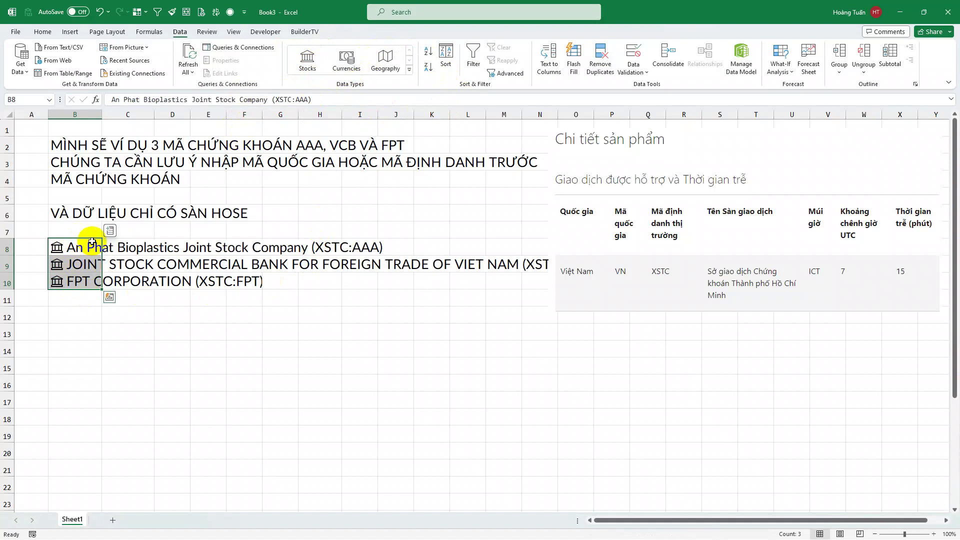
left_click(179, 314)
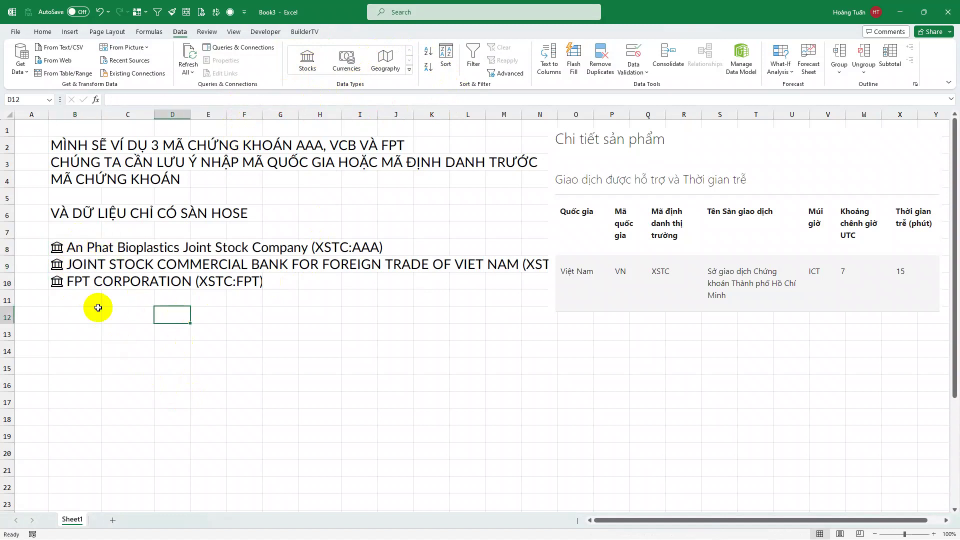
left_click_drag(36, 233, 545, 296)
left_click_drag(118, 306, 143, 379)
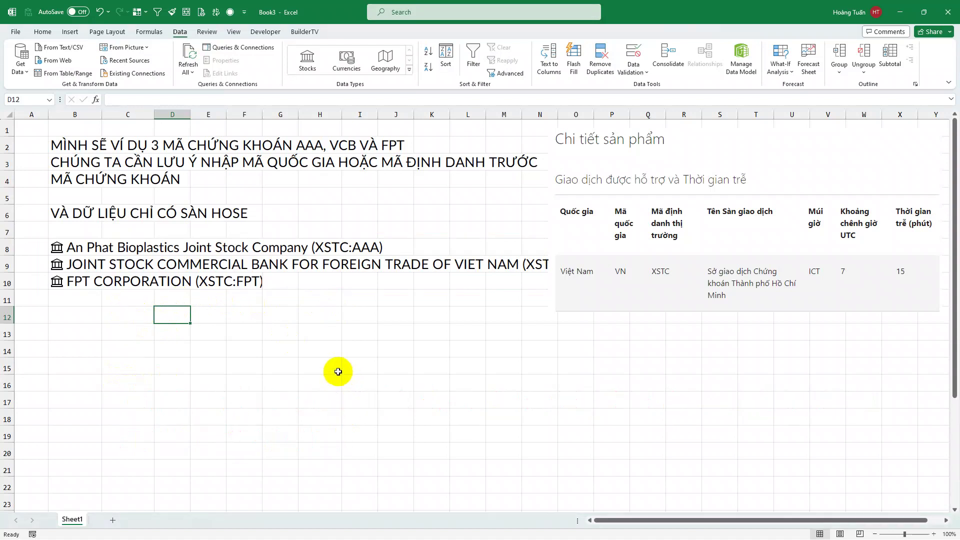
Select the three converted stock entries in B8:B10 again
left_click_drag(72, 247, 76, 283)
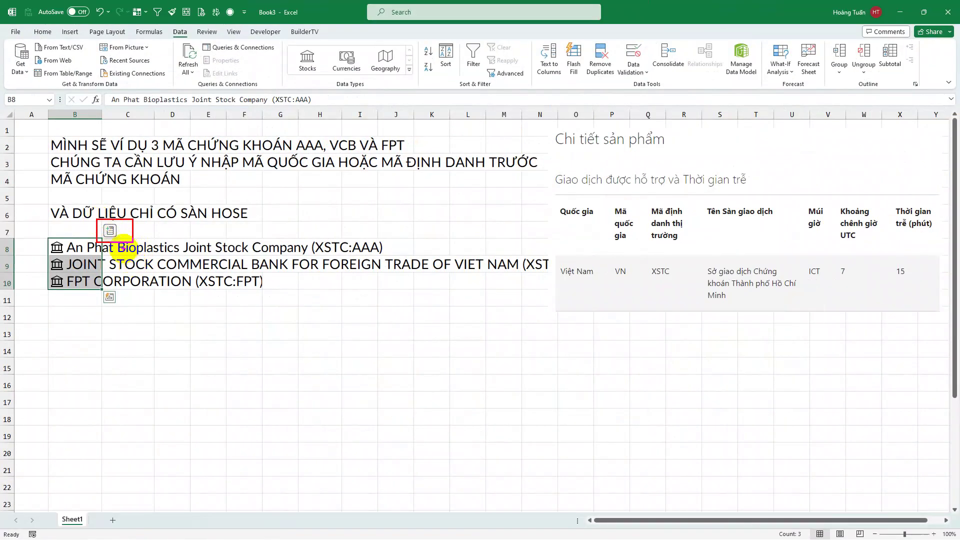
Annotate the field insertion option with a red box, an arrow and the caption "CHÚNG TA SẼ DÙNG Ô NÀY ĐỂ THÊM CÁC DỮ LIỆU", and clear it
mouse_move(124, 248)
left_mouse_down()
mouse_move(160, 328)
mouse_move(258, 293)
left_mouse_up()
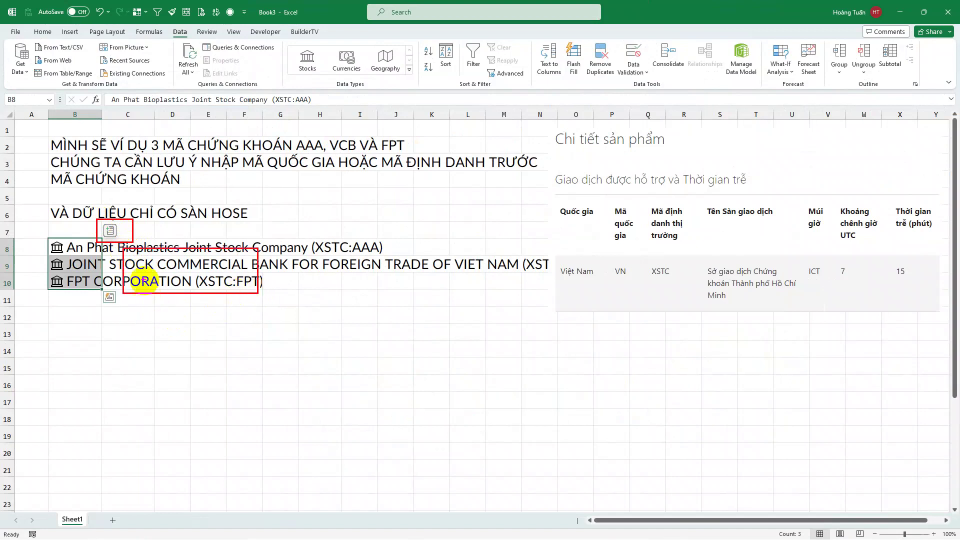
left_click_drag(110, 250, 110, 374)
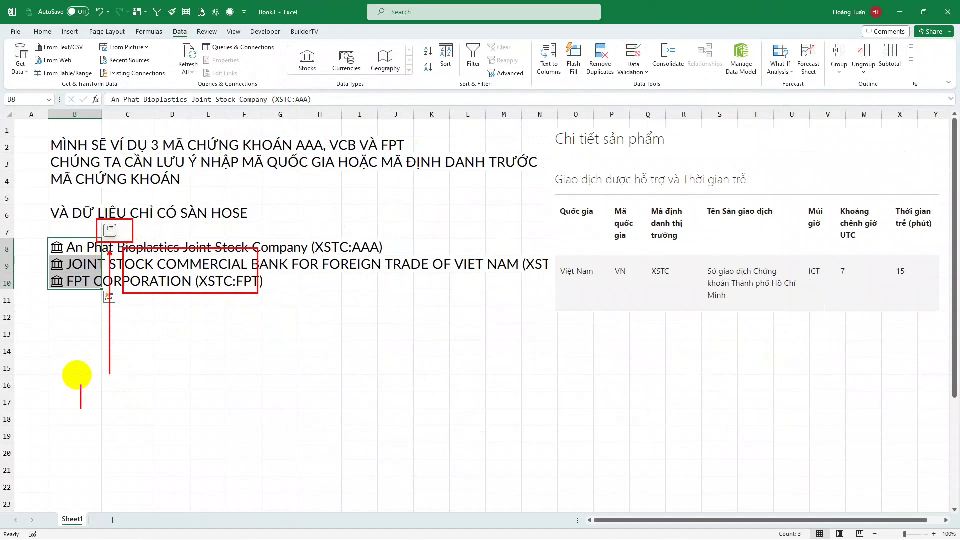
type("CHÚNG T")
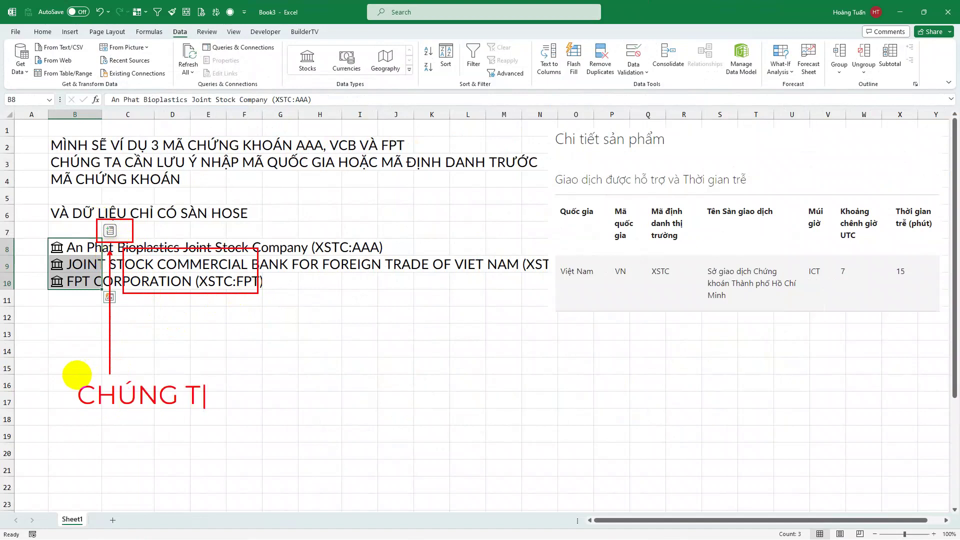
type("A SẼ D")
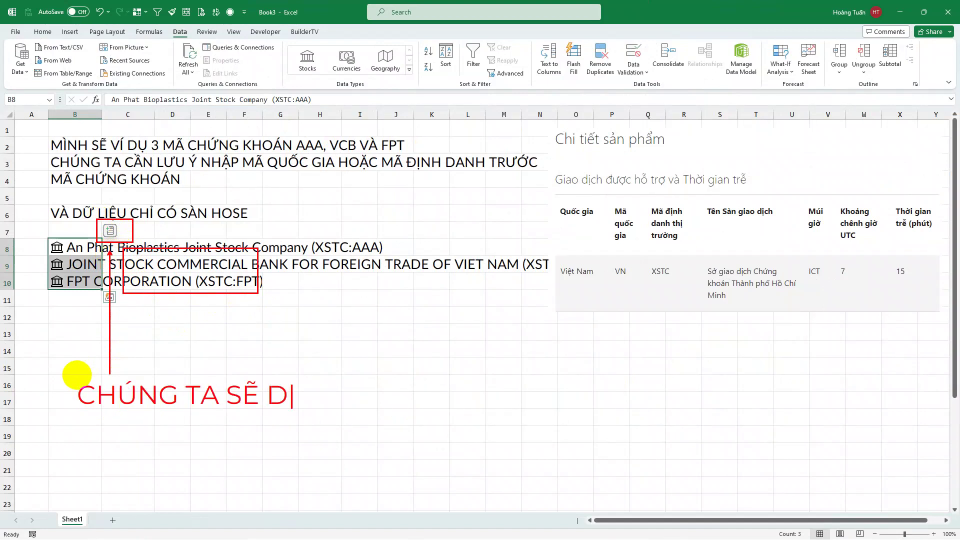
type("ÙNG Ô")
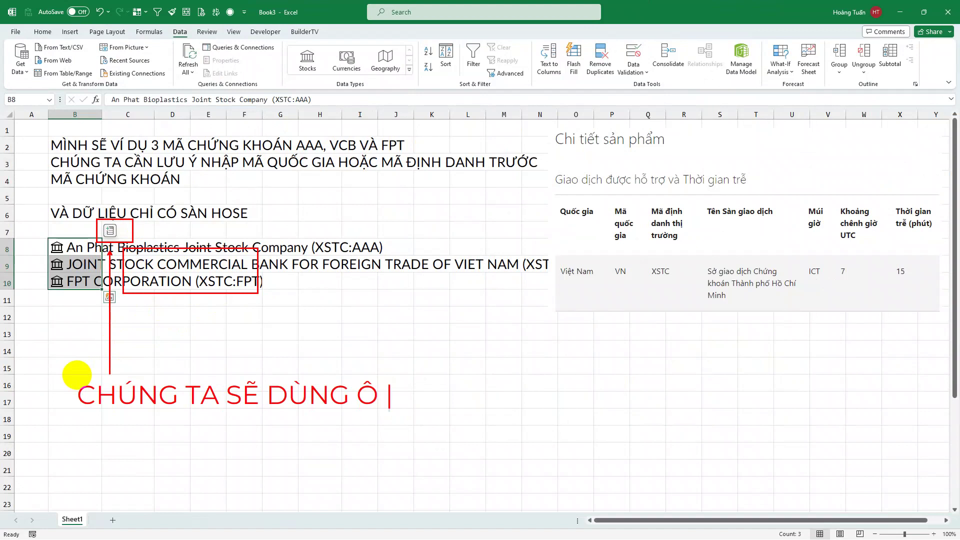
type(" NÀY ĐỂ T")
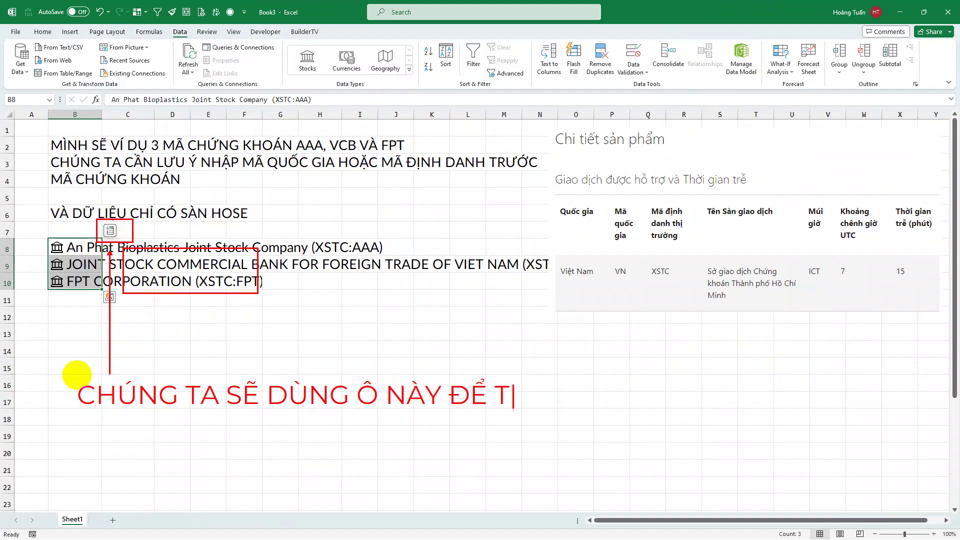
type("HÊM CAC DƯ")
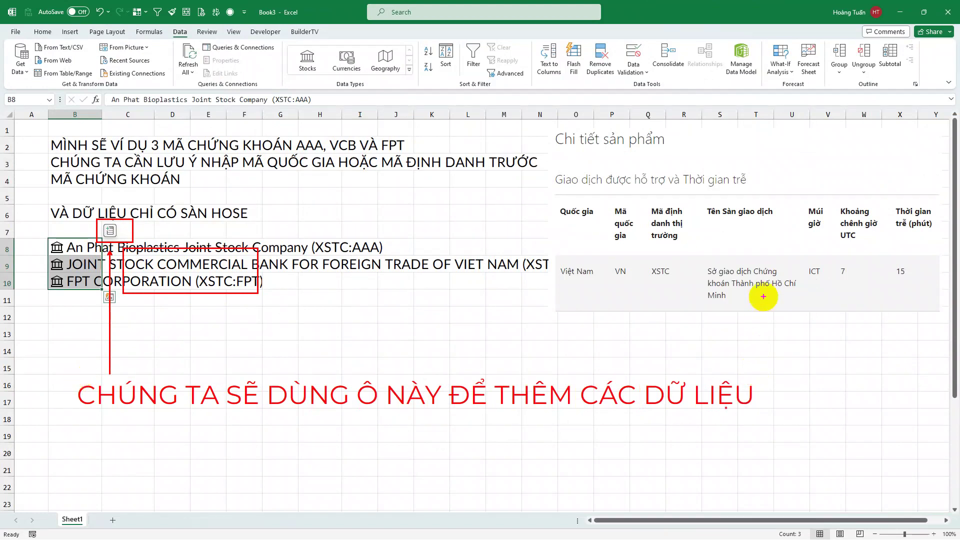
key("Escape")
Insert the Price field for the stock entries in B8:B10 and autofit column C
left_click(110, 231)
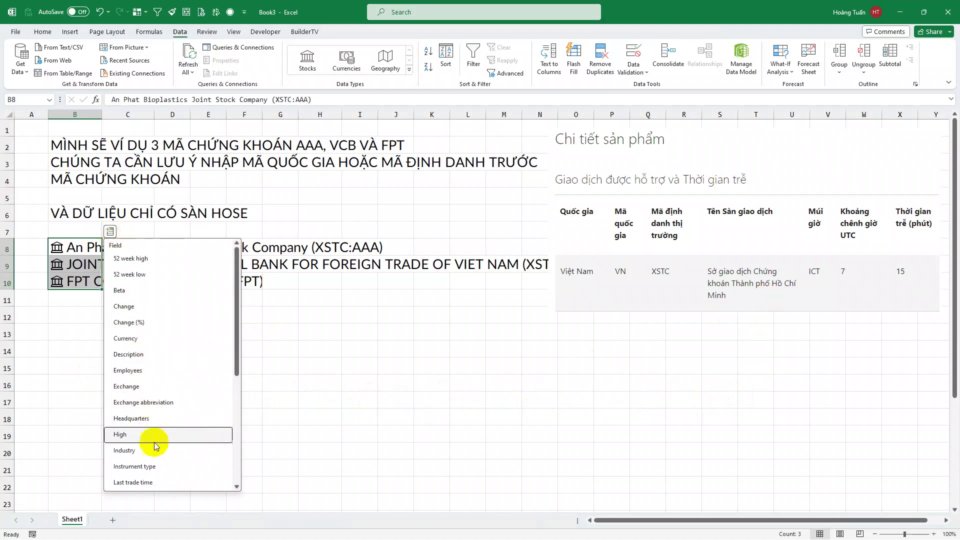
scroll(156, 458, "down", 2)
scroll(156, 459, "down", 3)
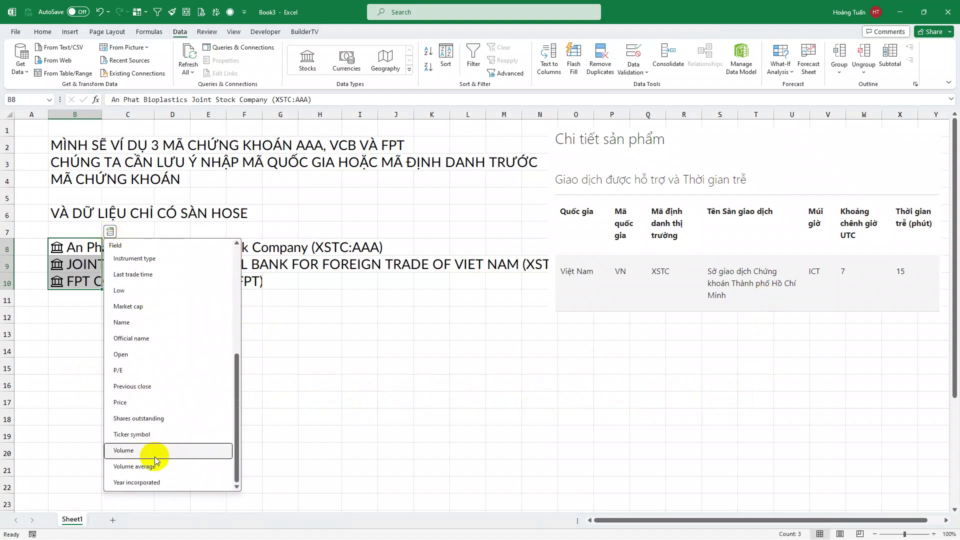
scroll(156, 459, "up", 5)
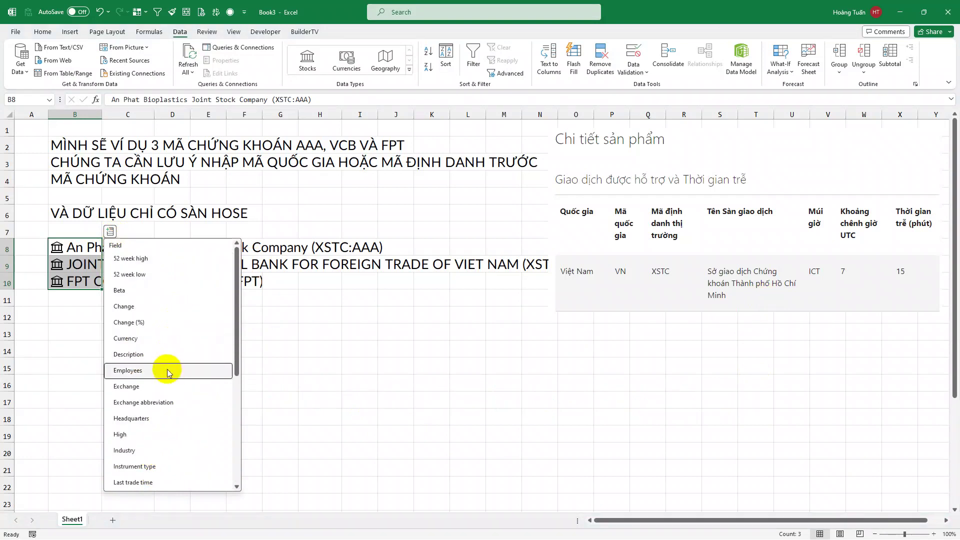
scroll(168, 371, "down", 5)
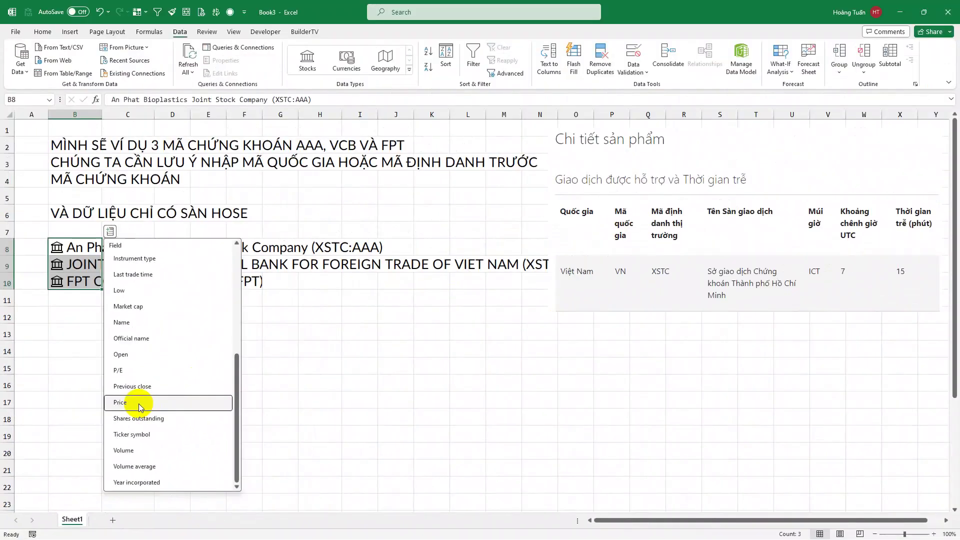
left_click(140, 406)
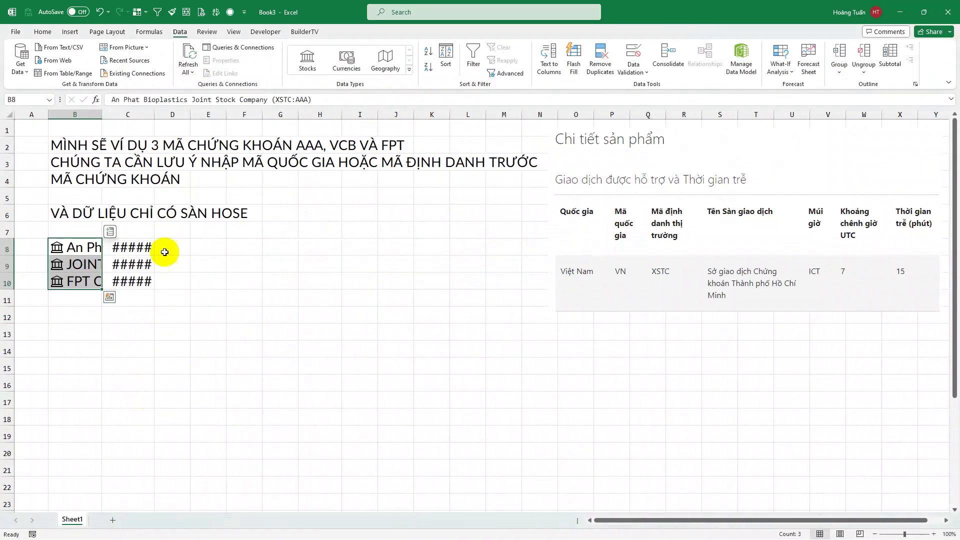
double_click(154, 116)
left_click(199, 302)
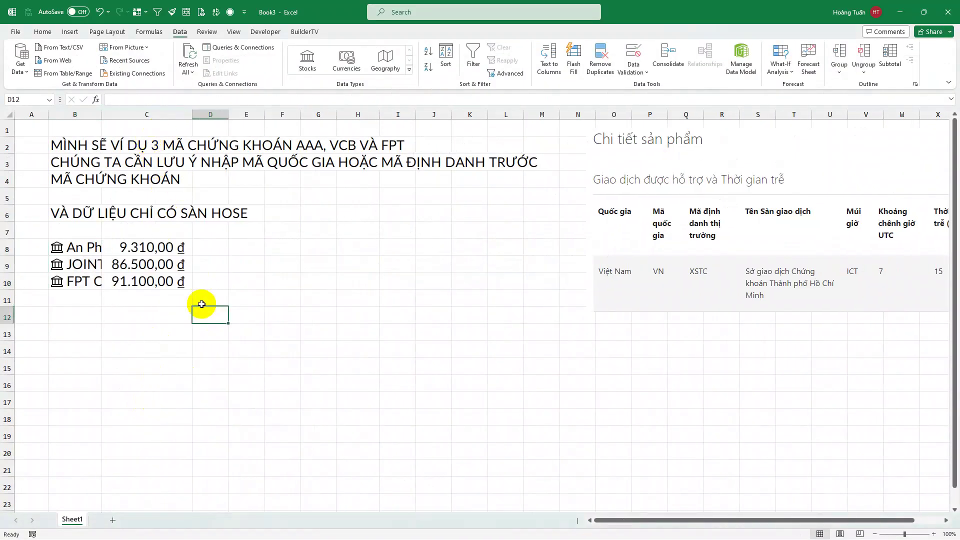
Format the prices in C8:C10 to show no decimal places
left_click(159, 246)
left_click_drag(159, 246, 158, 279)
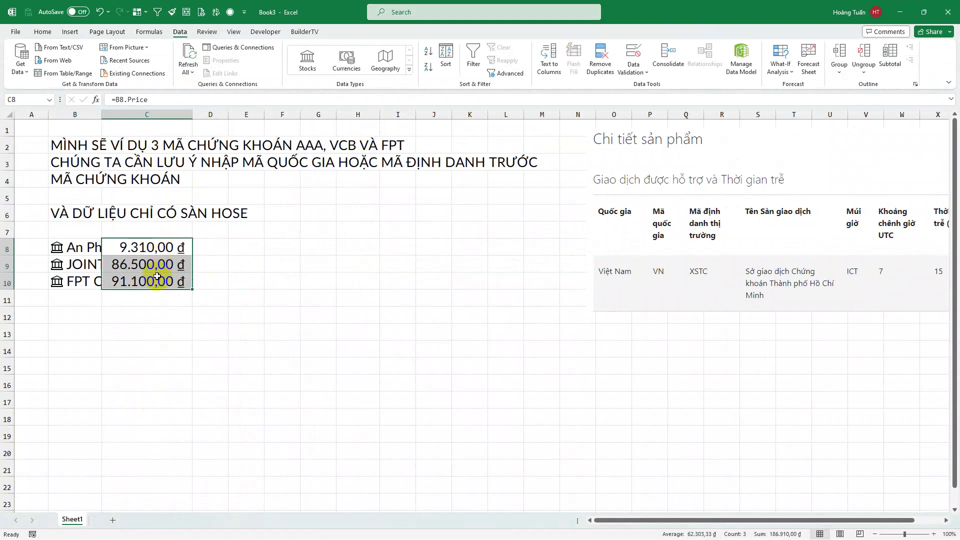
left_click(43, 31)
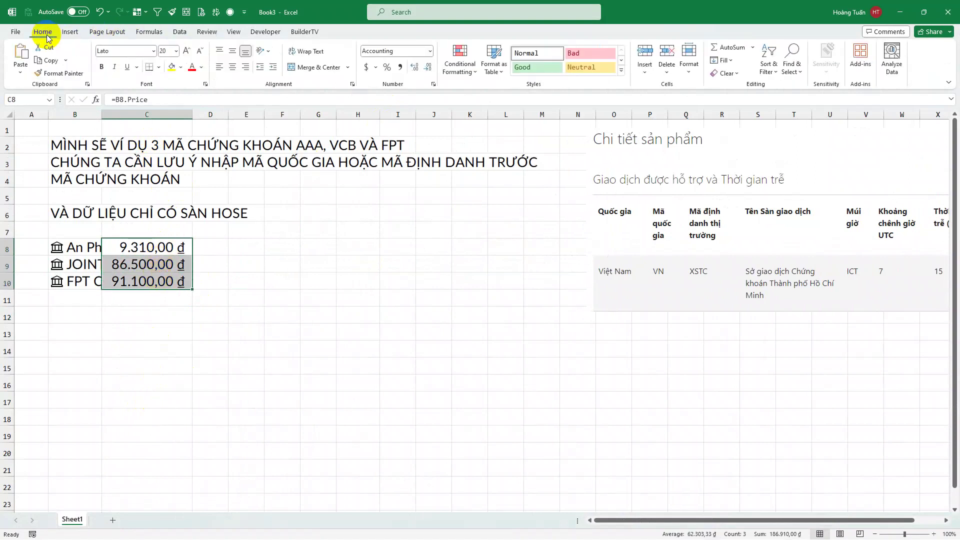
left_click(424, 70)
left_click(425, 70)
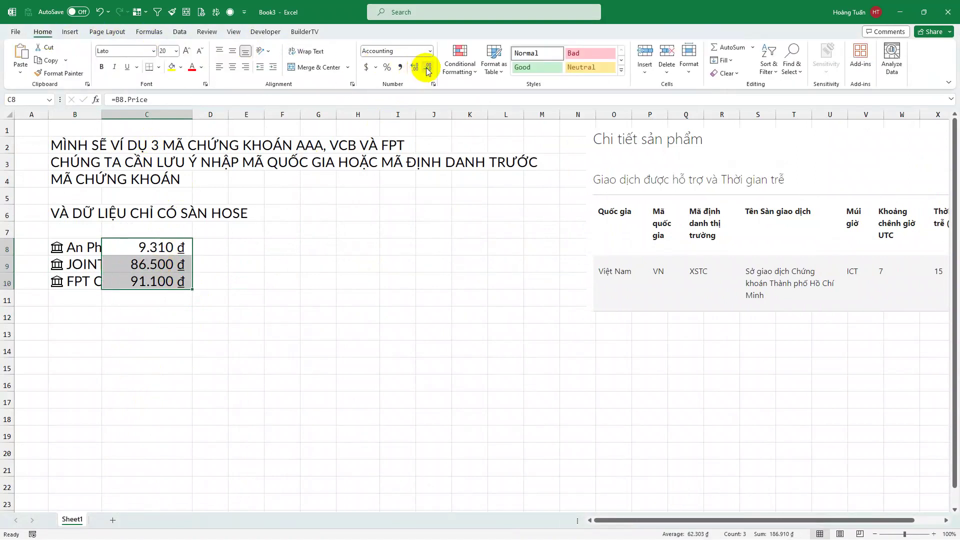
Enter the headers "GIÁ" in C7 and "VỐN HOÁ" in D7, widening column D to fit its header
left_click(164, 230)
type("GIÁ")
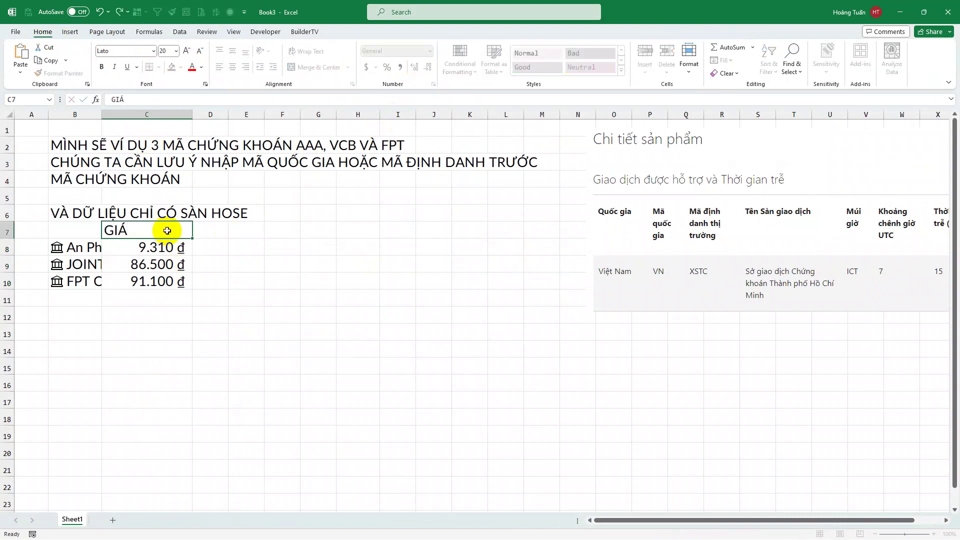
key("Tab")
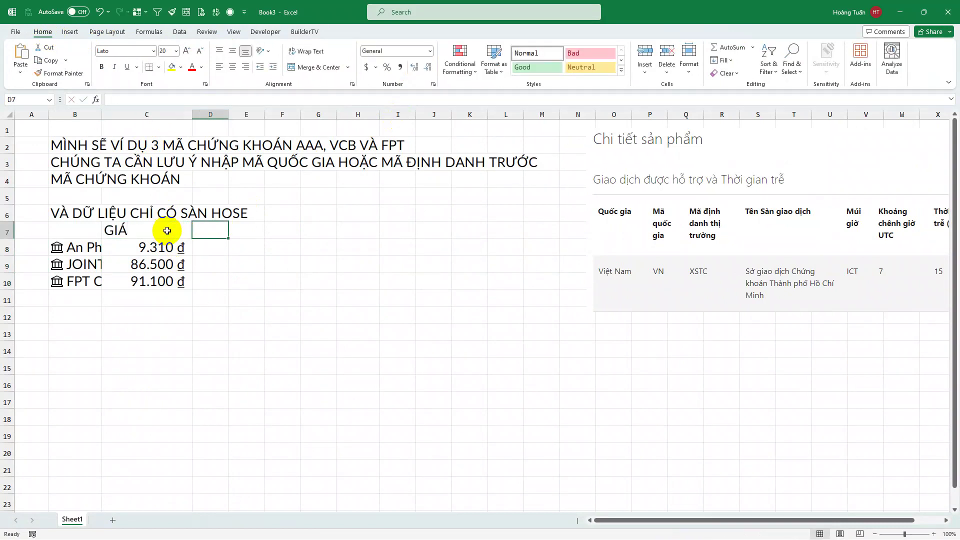
left_click_drag(228, 114, 258, 115)
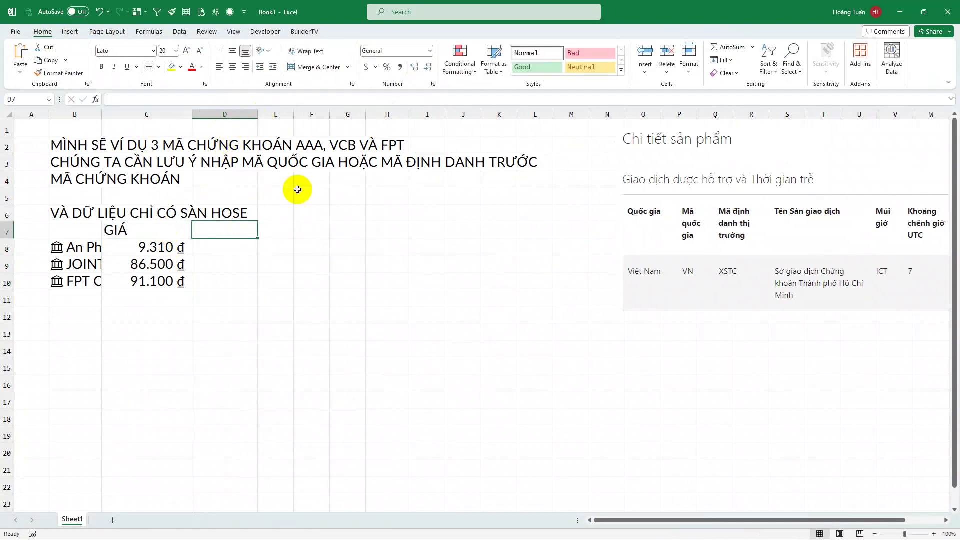
type("V")
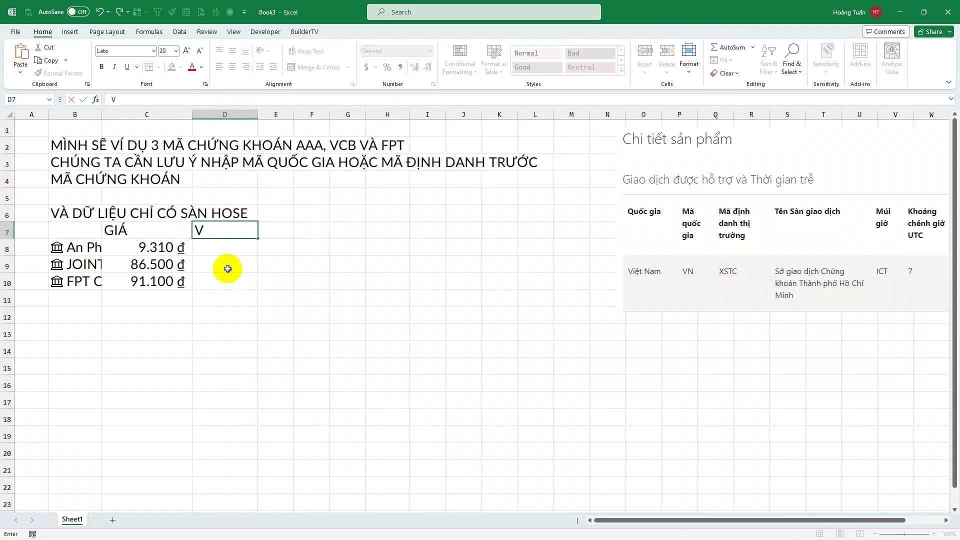
type("ỐN HOÁ")
key("Return")
key("Left")
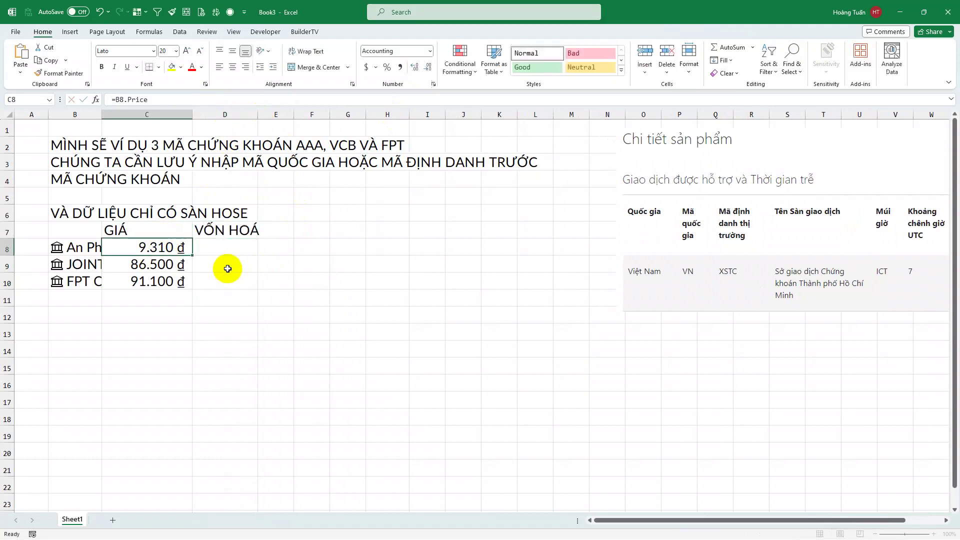
Insert the Market cap field for the stocks in B8:B10, autofit column D and select the D8:D10 values
left_click_drag(81, 252, 76, 282)
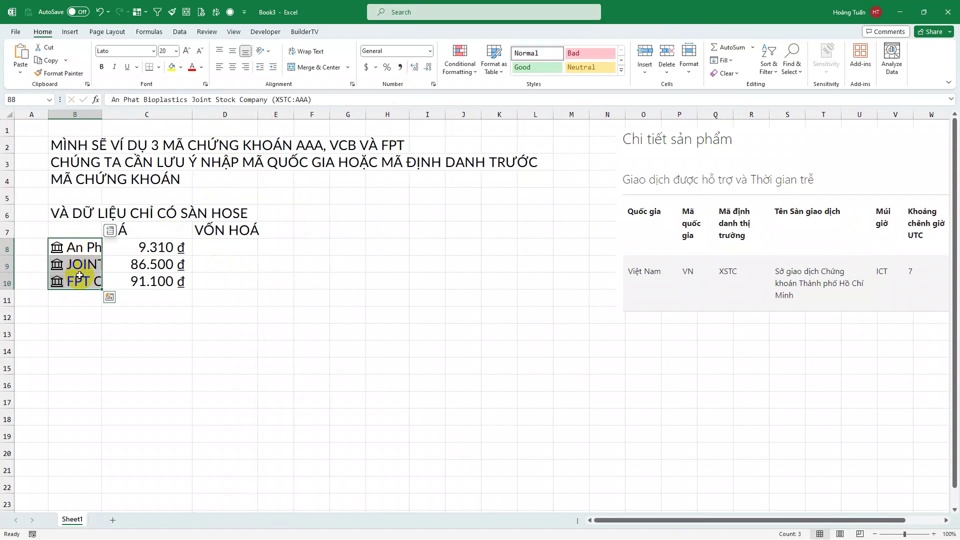
left_click(110, 232)
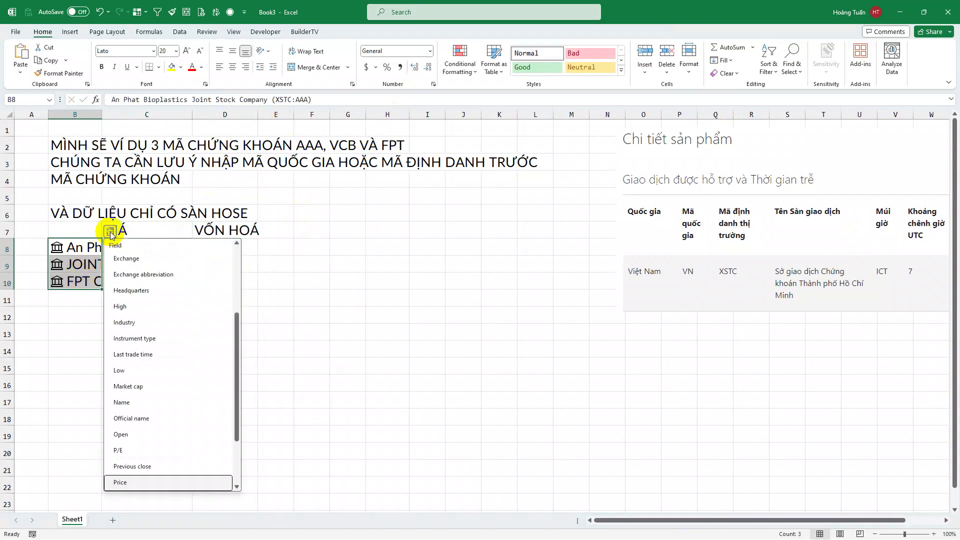
left_click(133, 386)
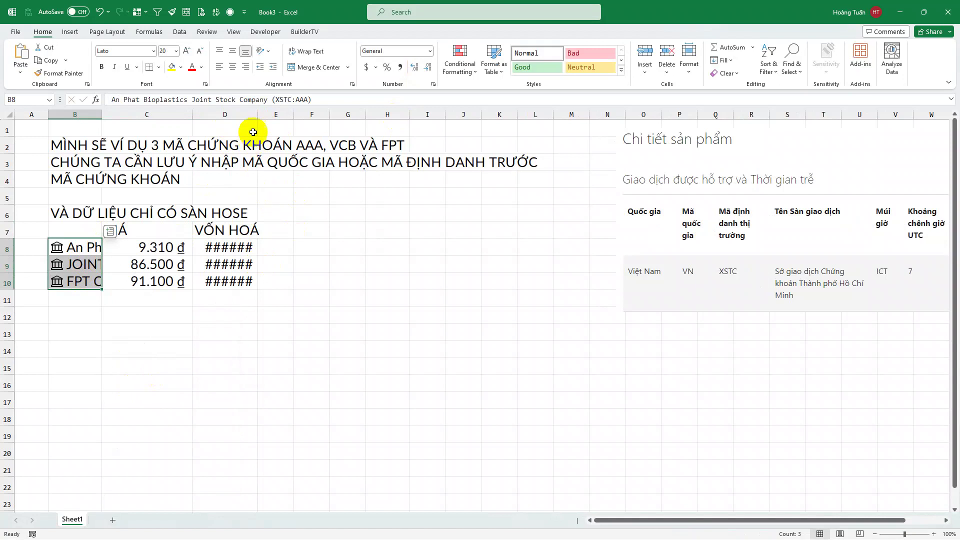
double_click(258, 115)
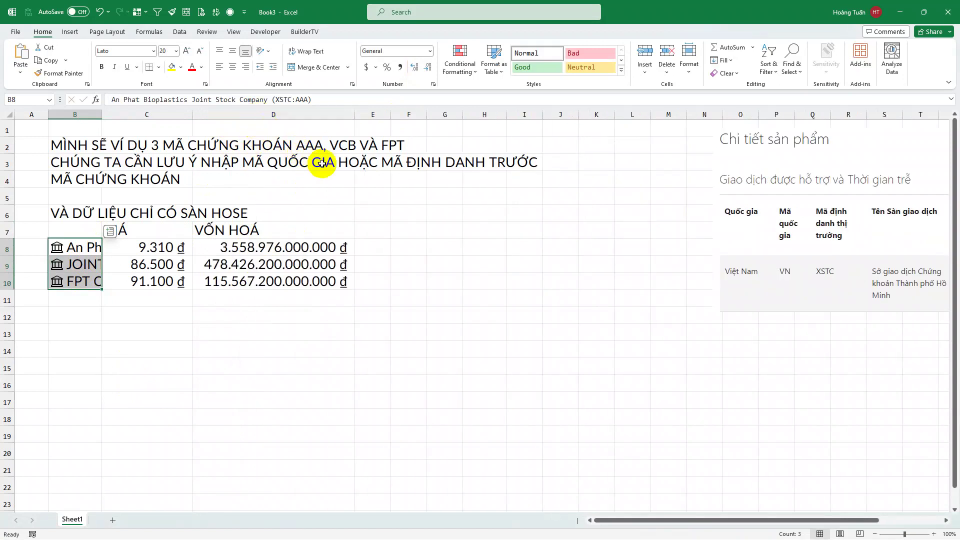
left_click_drag(314, 239, 309, 273)
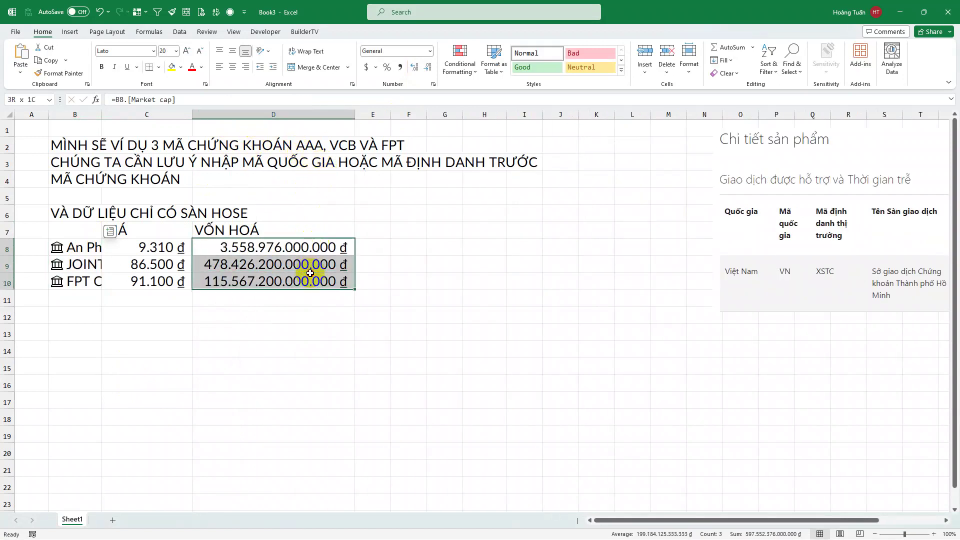
Enter the header "THAY ĐỔI %" in cell E7
left_click(372, 230)
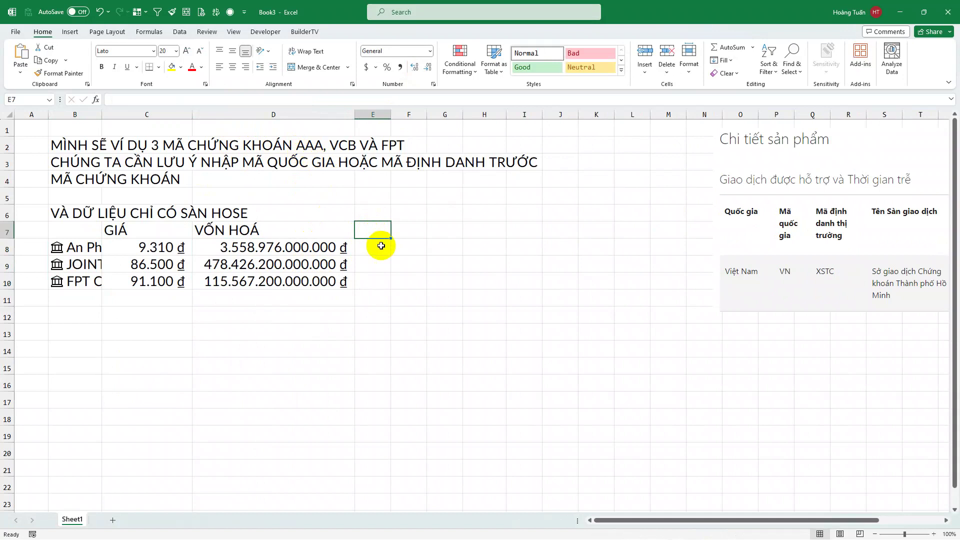
type("THAY ĐỔI %")
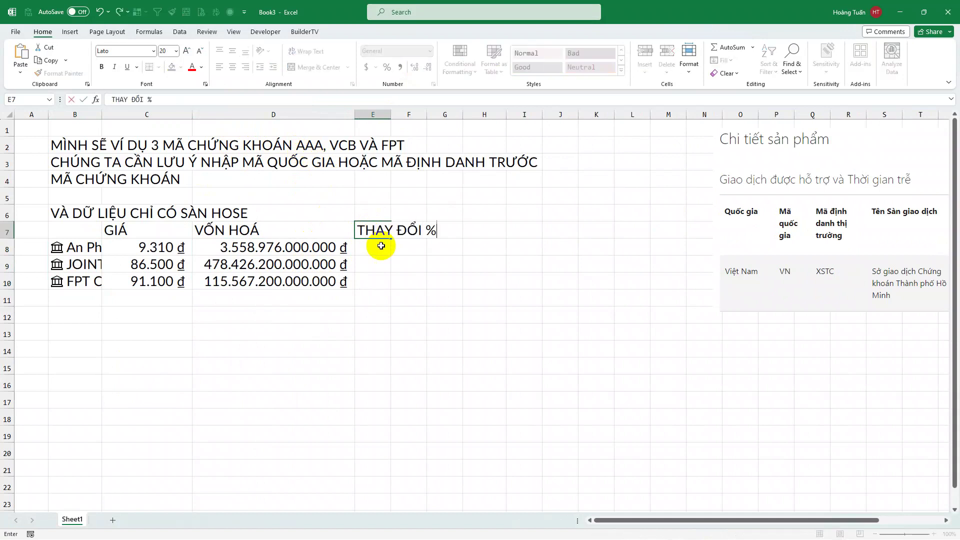
key("Return")
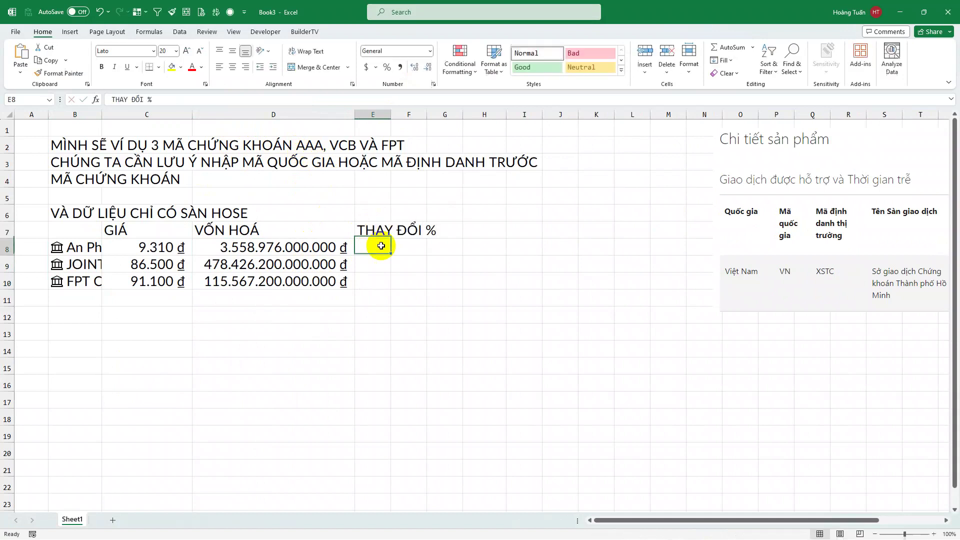
Insert the Change (%) field for the stocks in B8:B10 and autofit column E
left_click_drag(78, 248, 85, 283)
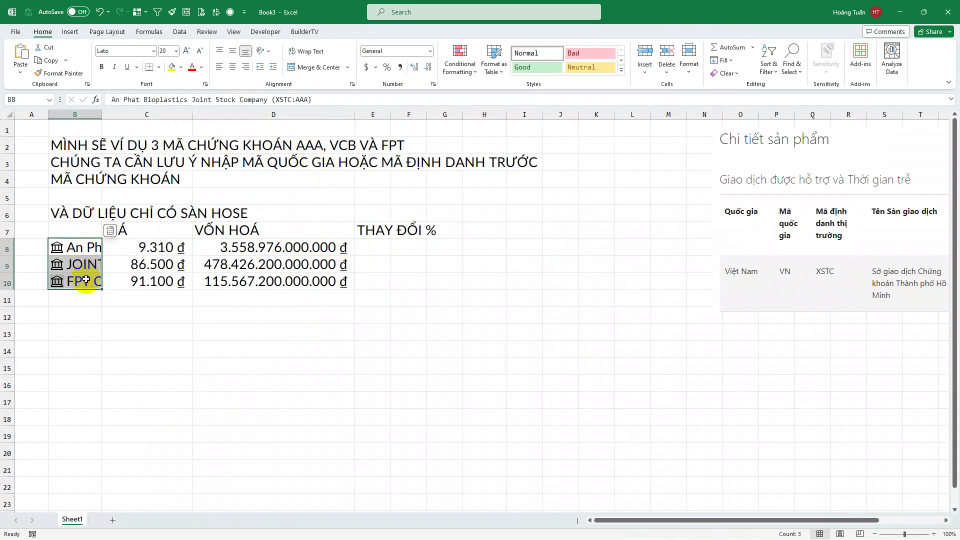
left_click(110, 232)
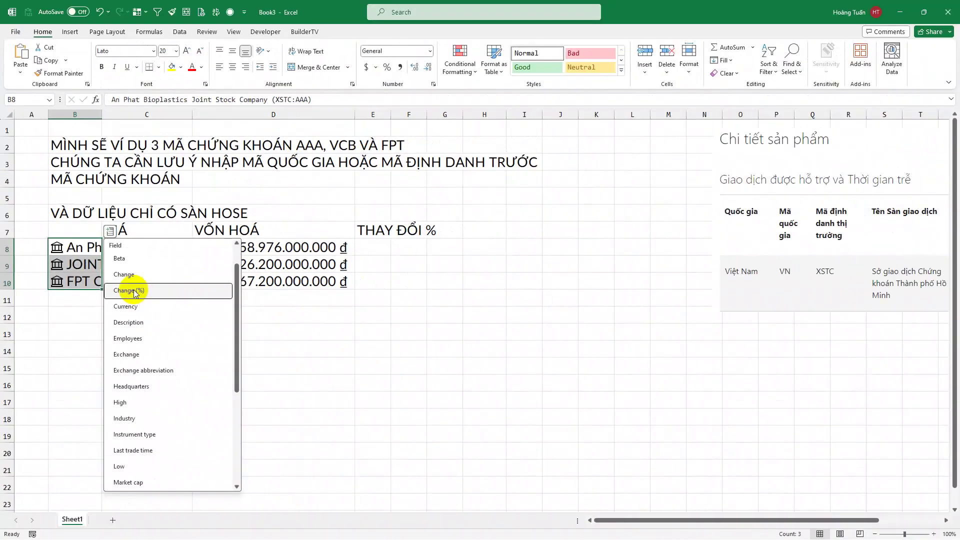
left_click(134, 294)
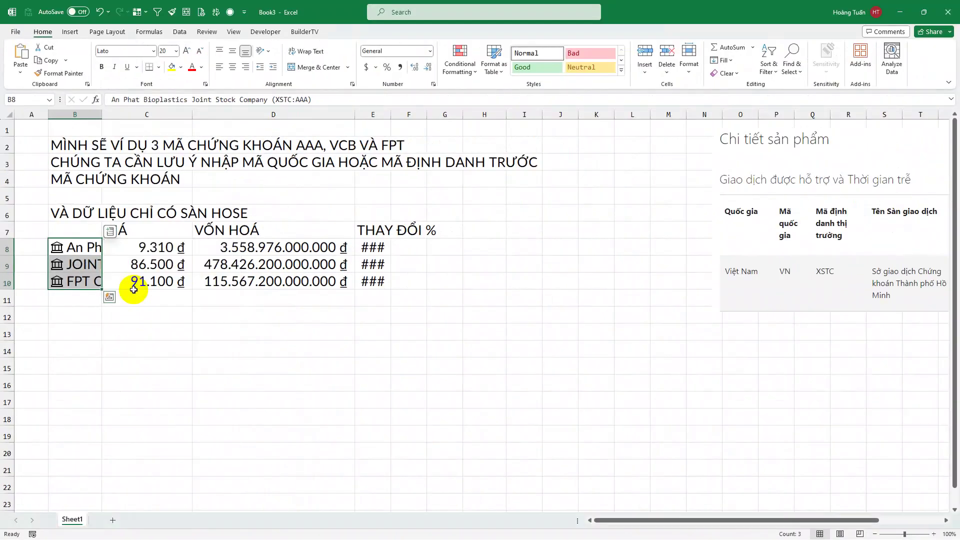
double_click(391, 115)
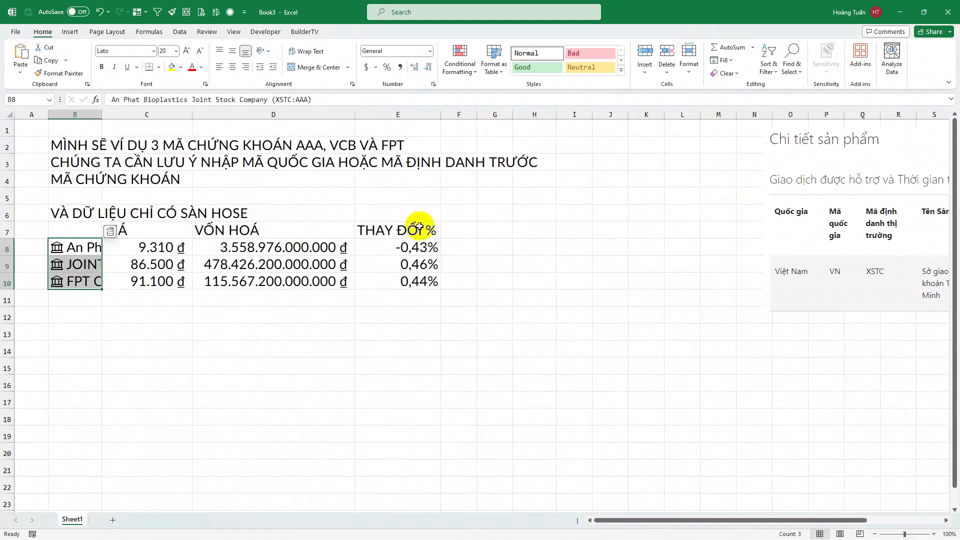
left_click_drag(402, 247, 408, 280)
Enter the header "GIÁ MỞ CỬA" in cell F7
left_click(470, 233)
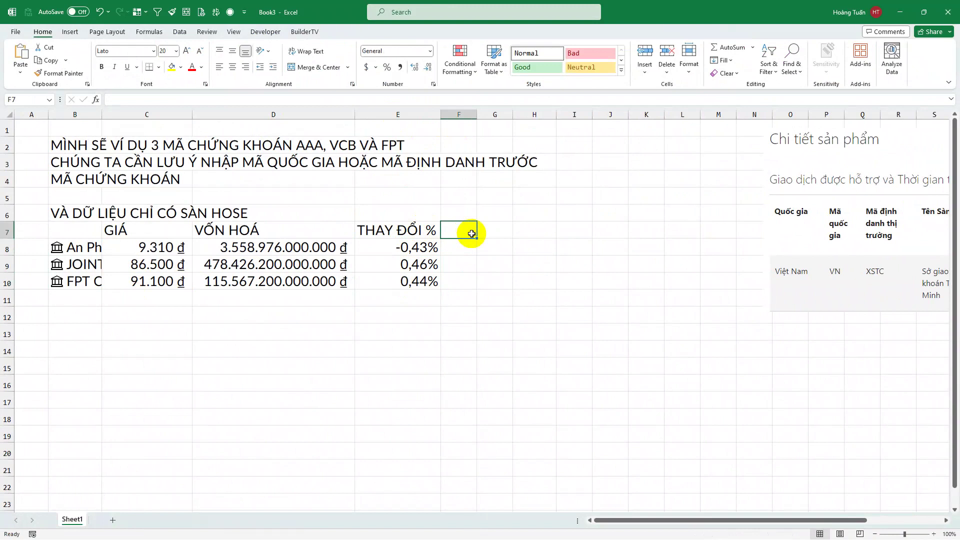
type("GIÁ MỞ CỬA")
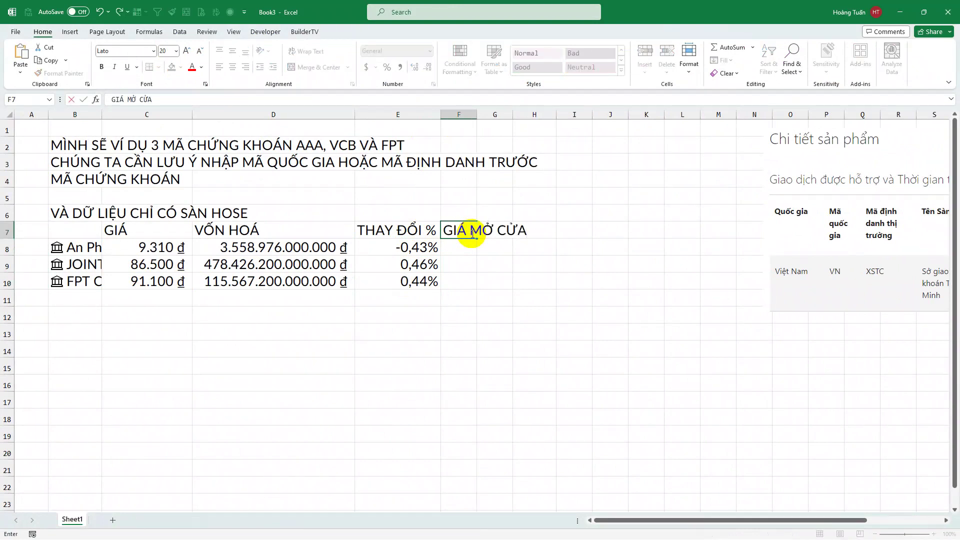
key("Return")
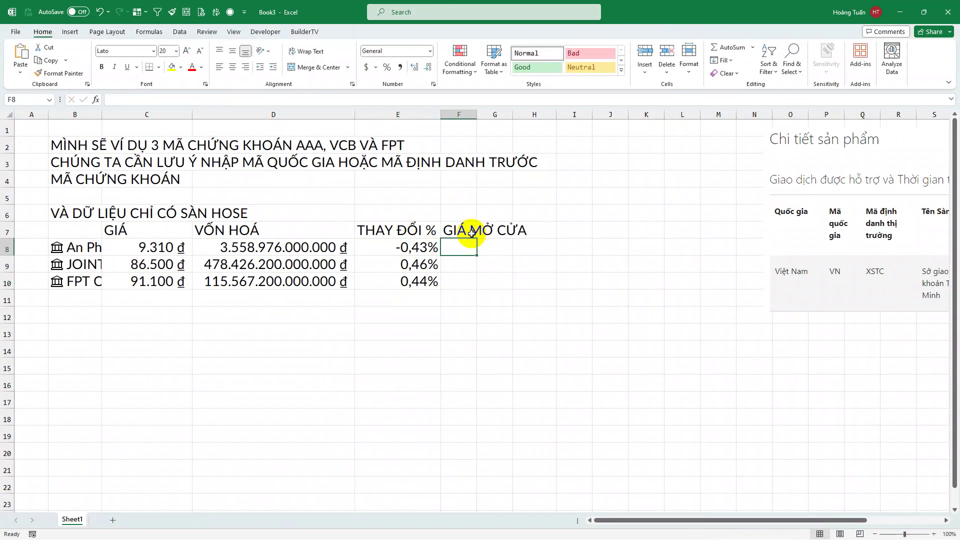
Insert the Open field for the stocks in B8:B10 and autofit column F
left_click_drag(91, 249, 86, 282)
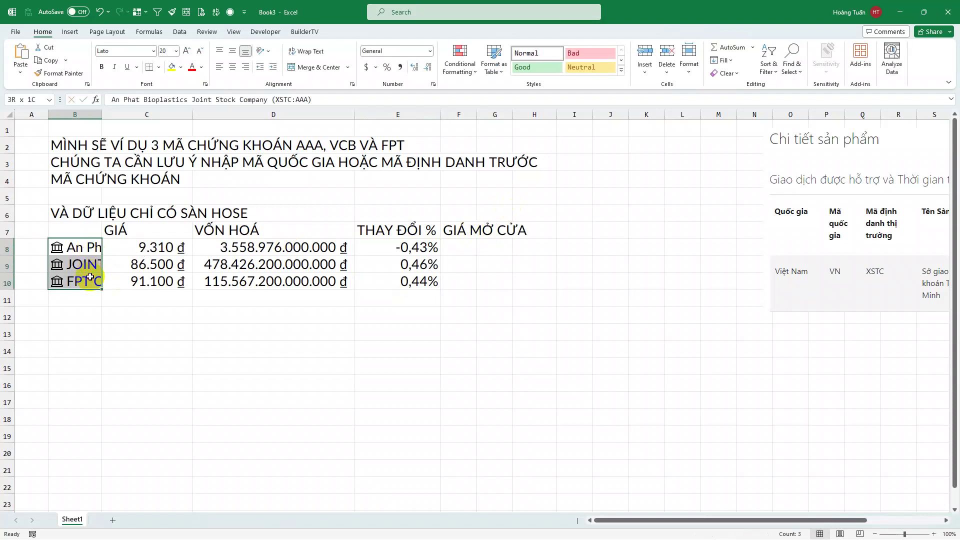
left_click(110, 231)
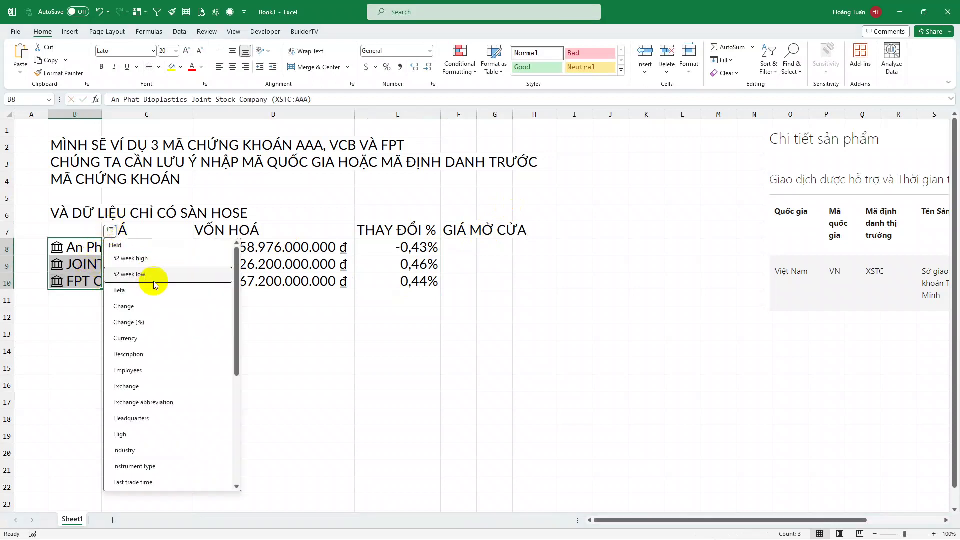
scroll(169, 325, "down", 1)
scroll(210, 326, "down", 2)
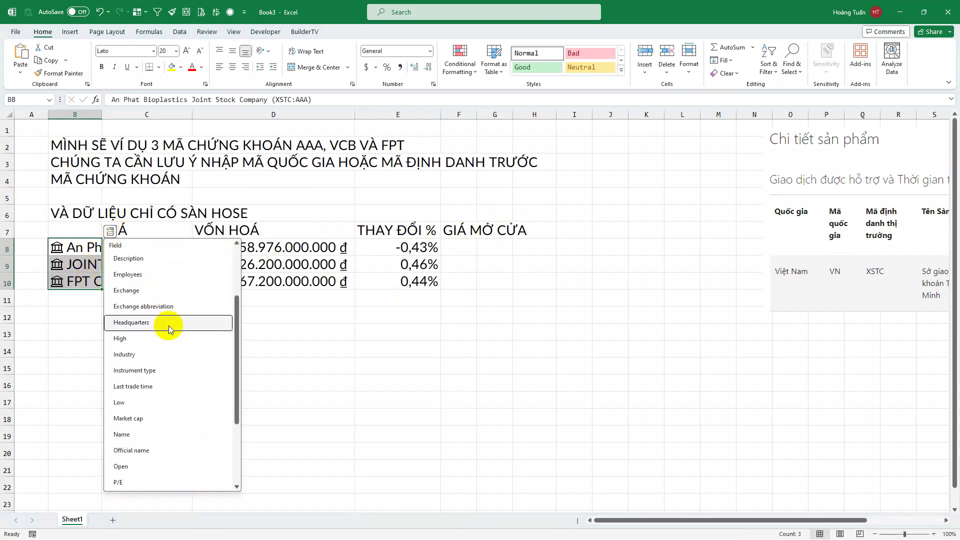
left_click(120, 443)
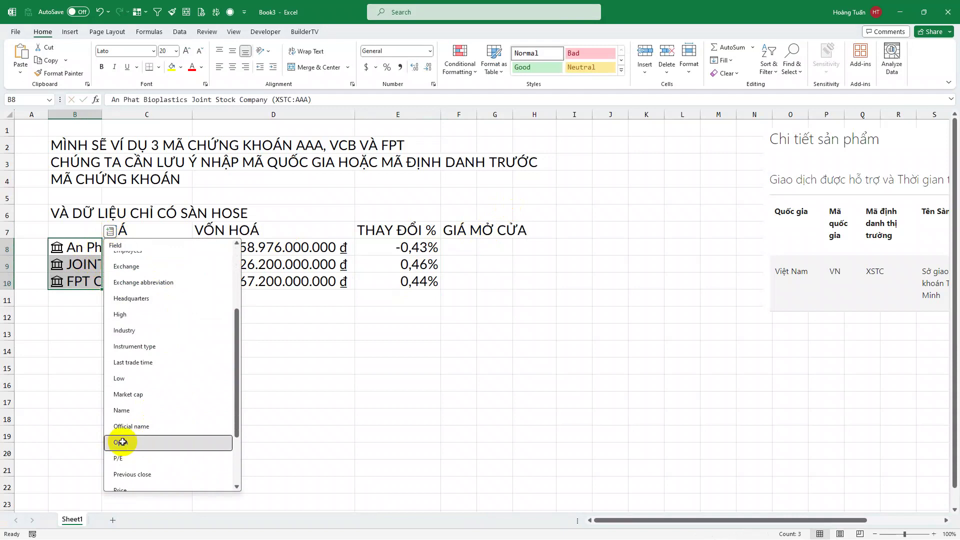
double_click(478, 115)
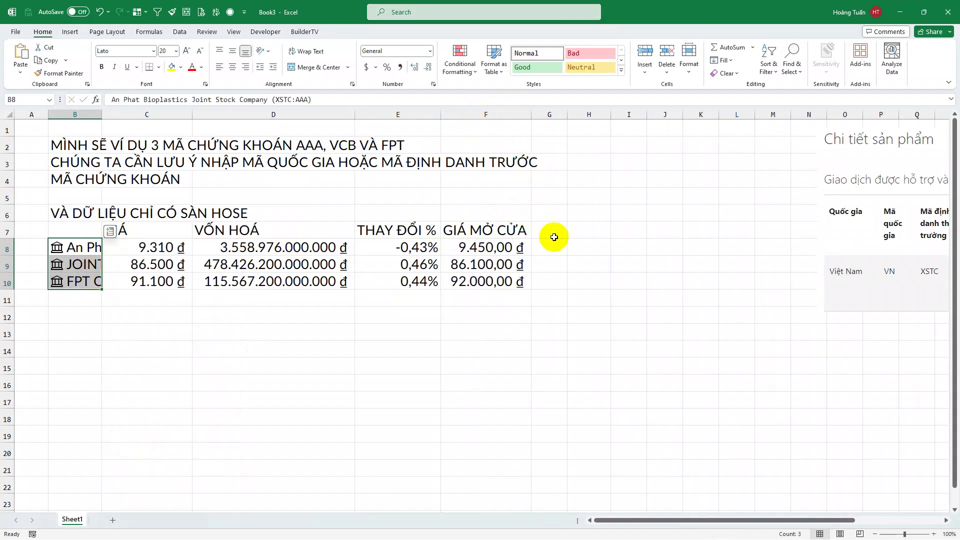
Add a "PE" column headed in G7, filled with the P/E field for the stocks in B8:B10, and autofit column G
left_click(547, 229)
type("PE")
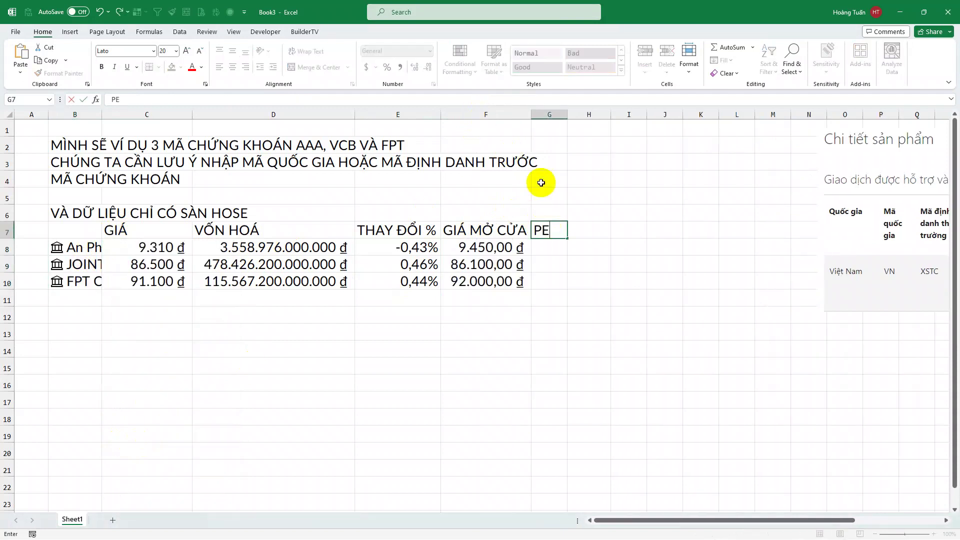
left_click_drag(74, 247, 75, 280)
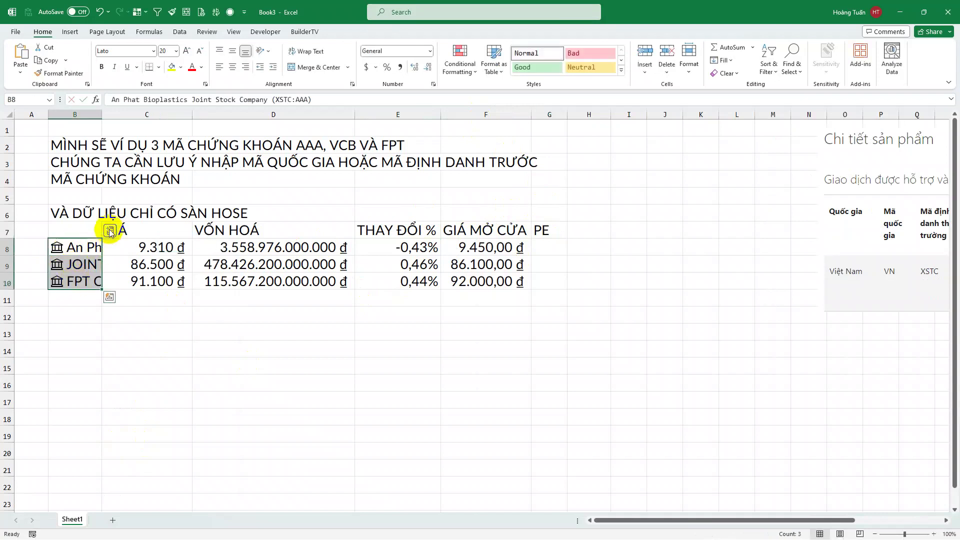
left_click(110, 231)
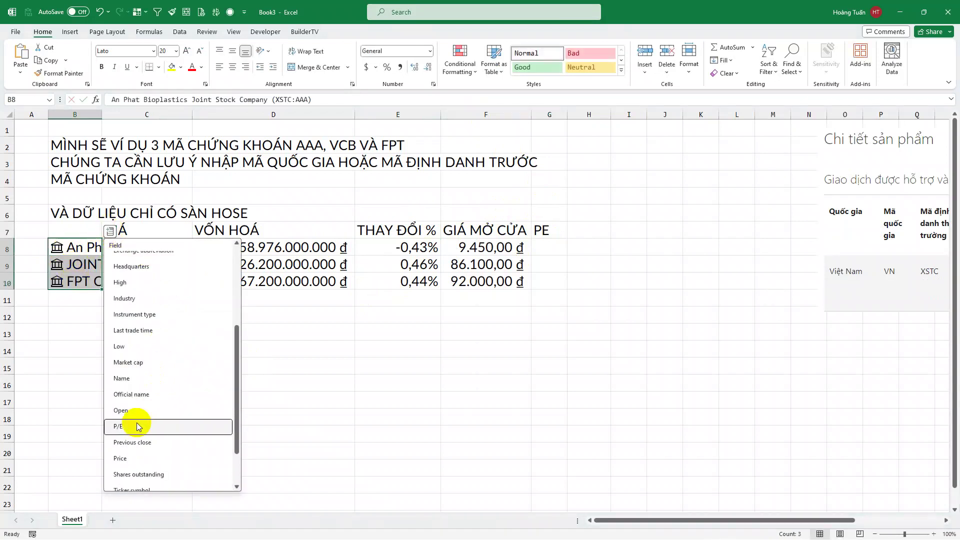
left_click(131, 427)
double_click(565, 114)
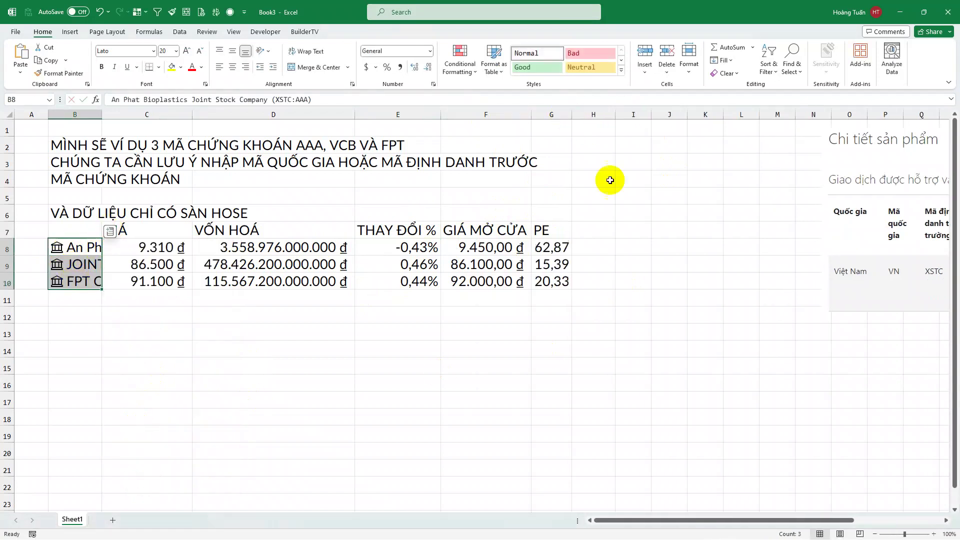
left_click(488, 332)
Examine the list of data fields available for the stocks in B8:B10
left_click_drag(75, 251, 75, 281)
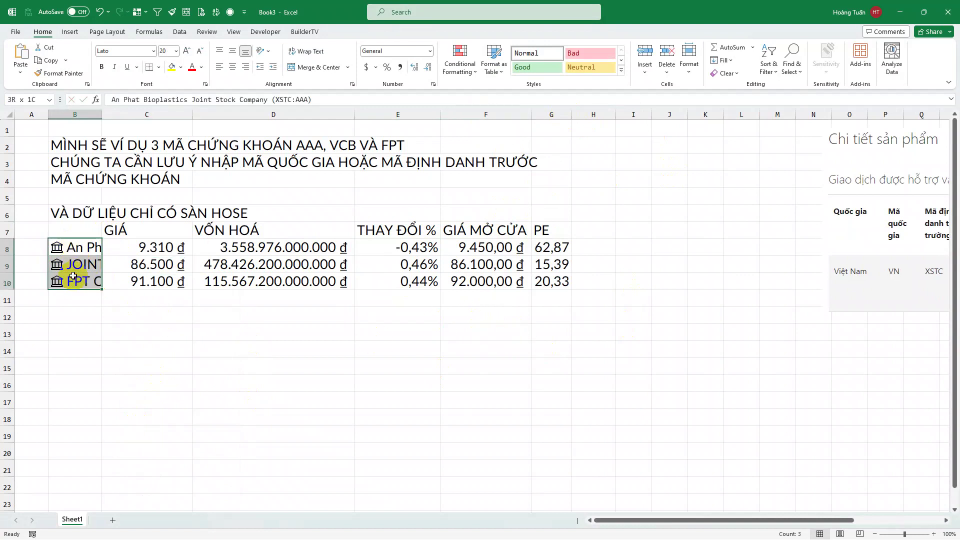
left_click(110, 231)
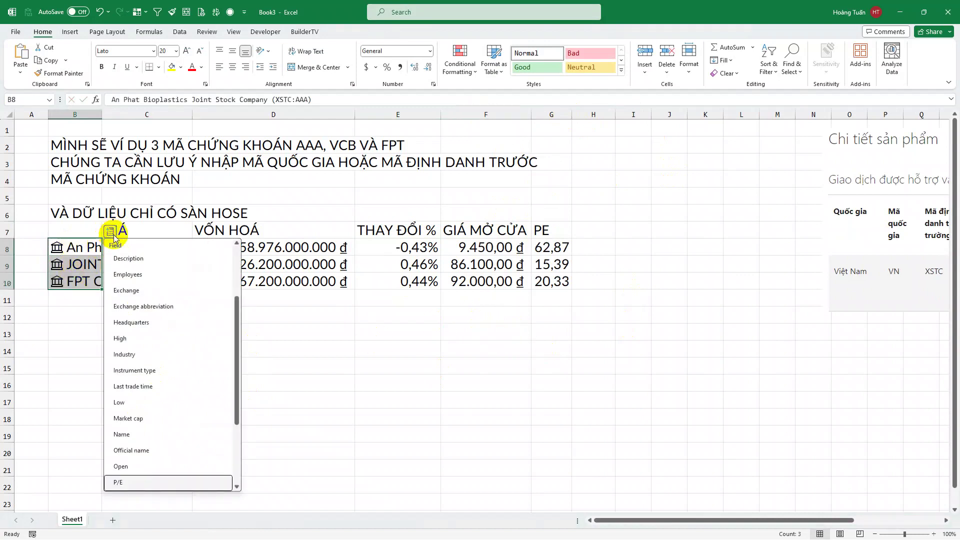
scroll(208, 353, "up", 2)
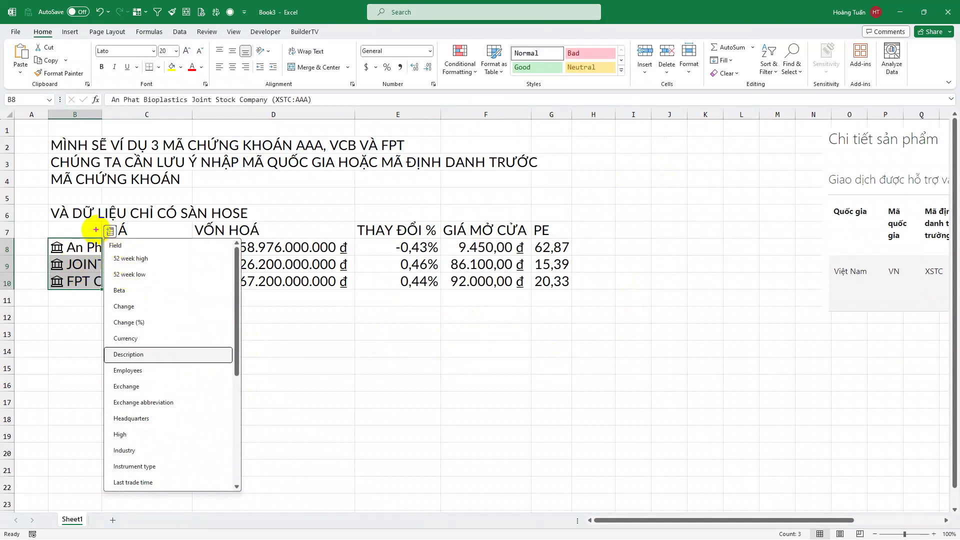
mouse_move(95, 224)
left_mouse_down()
mouse_move(232, 445)
mouse_move(247, 500)
left_mouse_up()
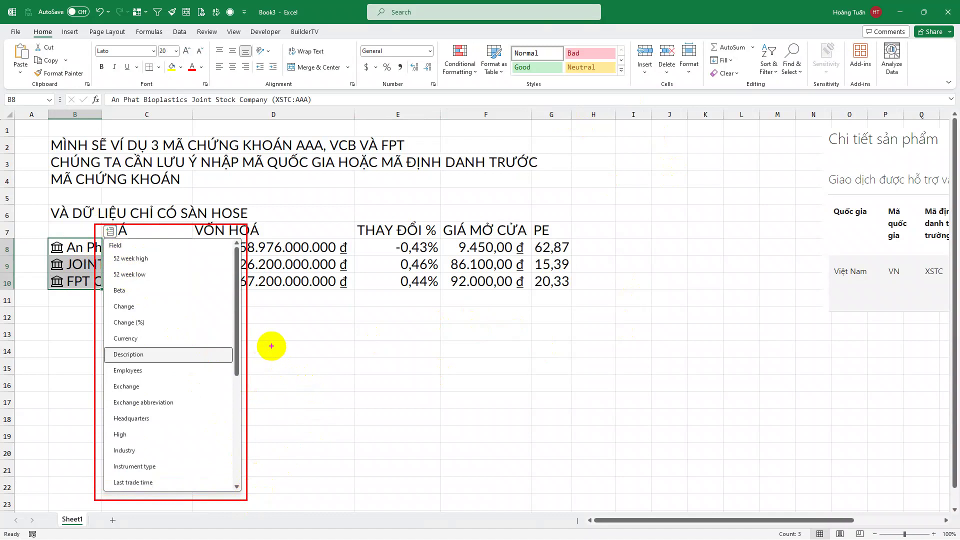
left_click_drag(263, 374, 260, 340)
type("CÓ")
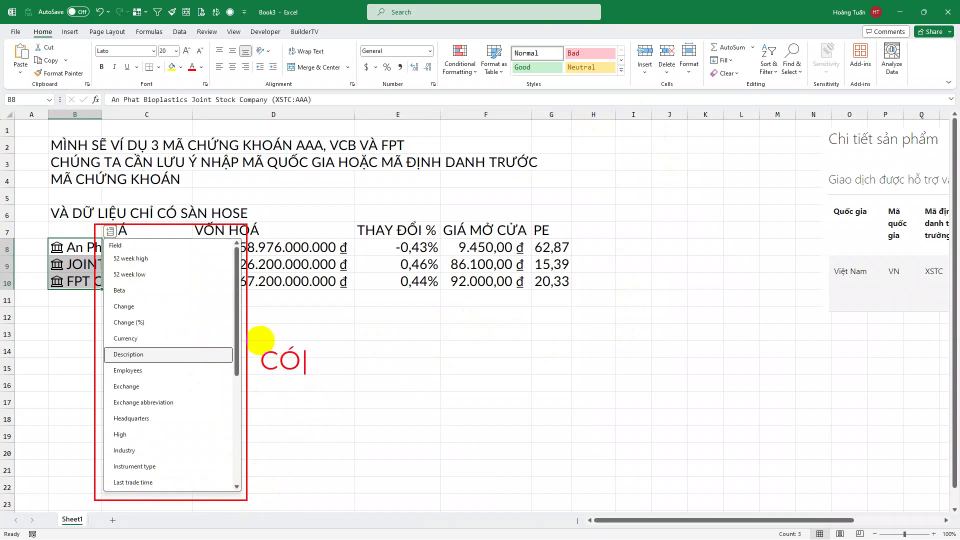
type(" RẤT NHIÊ")
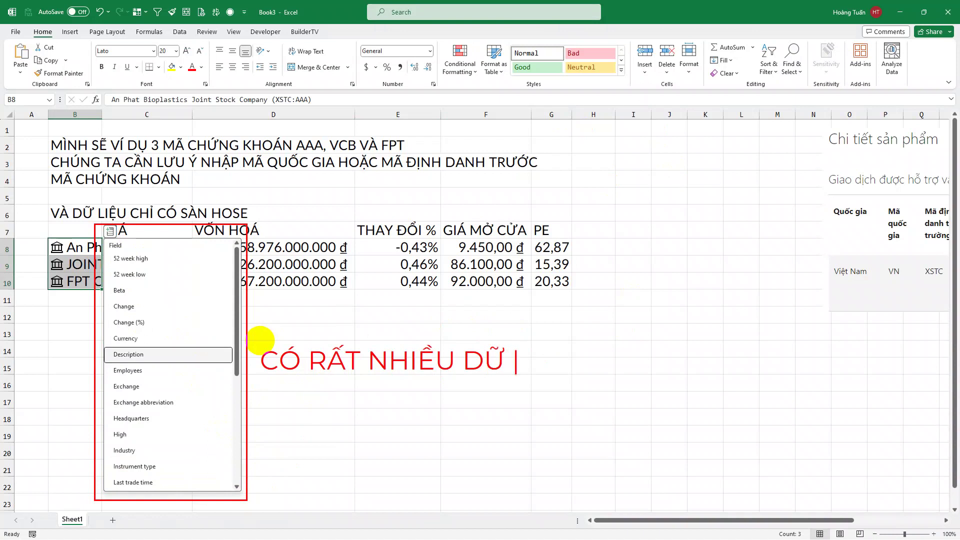
type("U DỮ LIỆU CỦA MÃ")
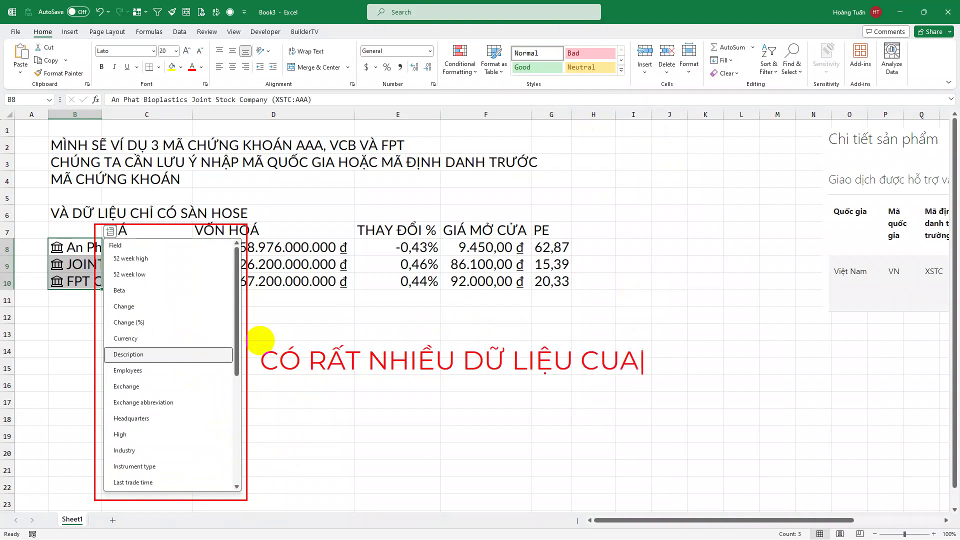
type(" CK")
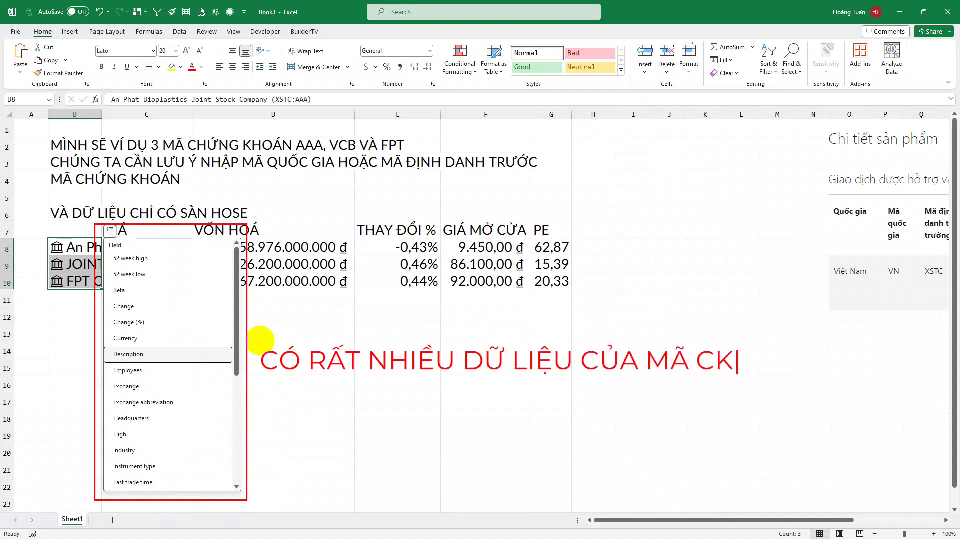
type("CÁC BẠN ")
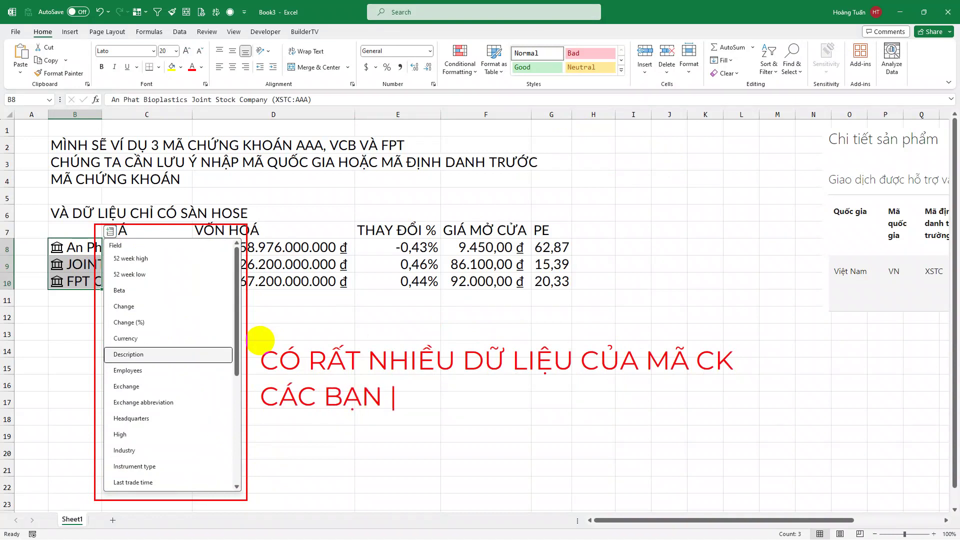
type("CÓ THỂ T")
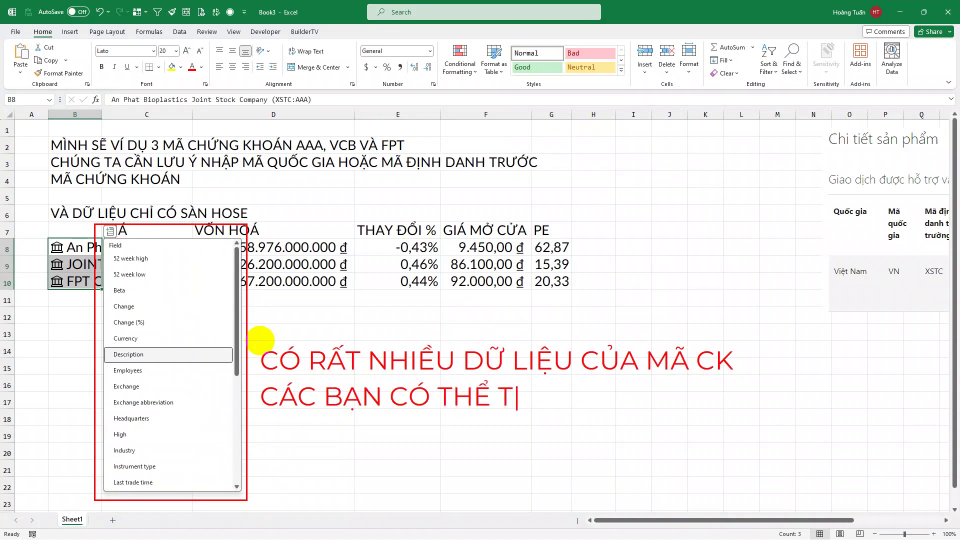
type("ÌM")
type("HIỂU")
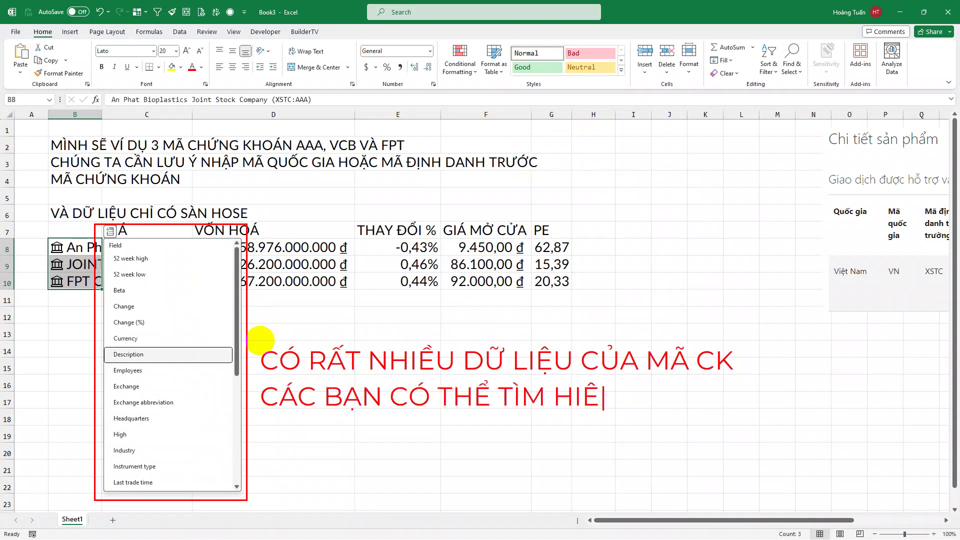
type(" THÊM TR")
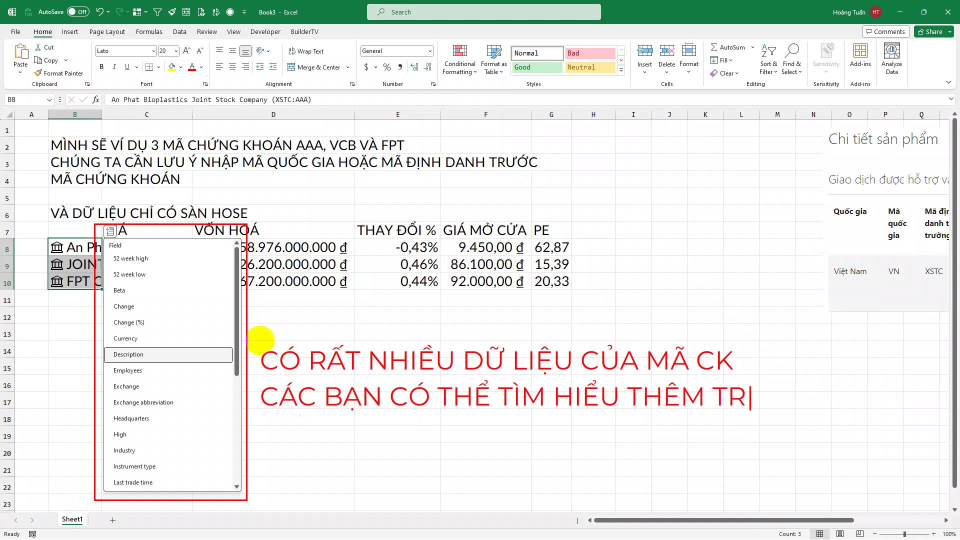
type("ONG BẢNG")
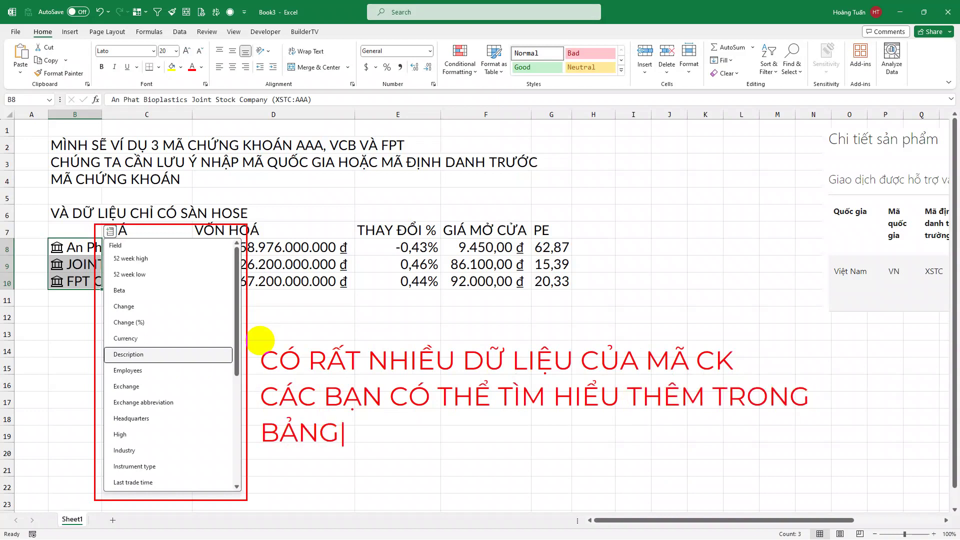
type(" NA")
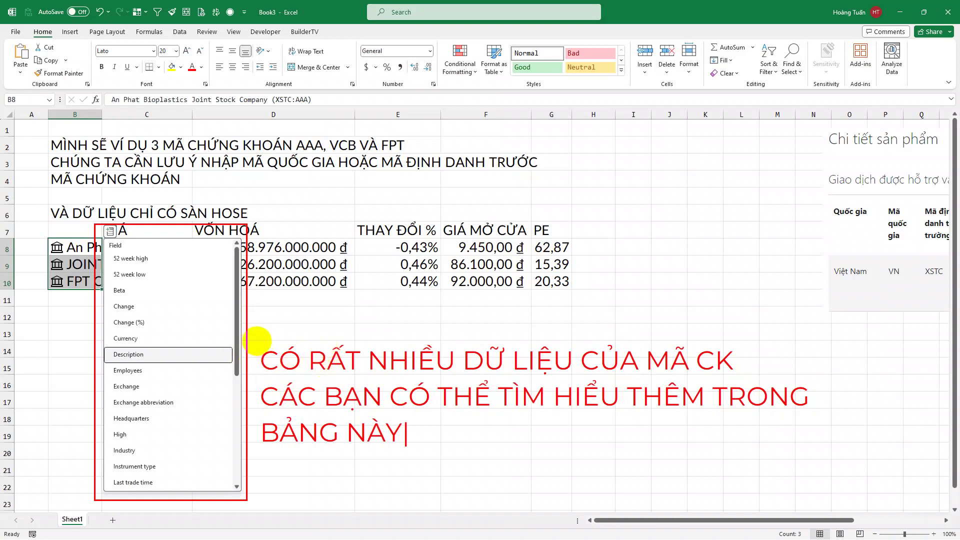
key("Escape")
key("Escape")
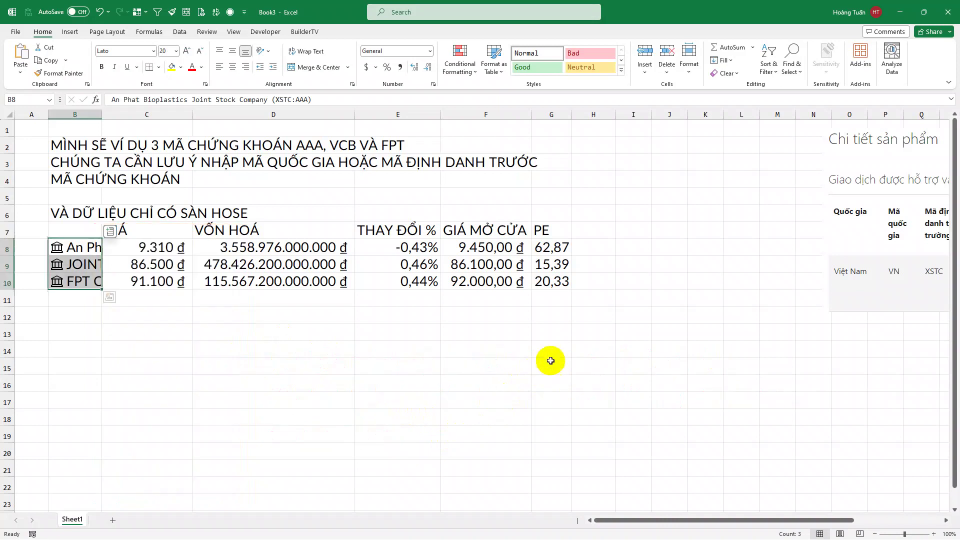
Enter the note "MỘT CÁCH KHÁC CHÚNG TA CÓ THỂ ĐIỀN CÔNG THỨC NHƯ SAU" in cell C13
left_click(146, 334)
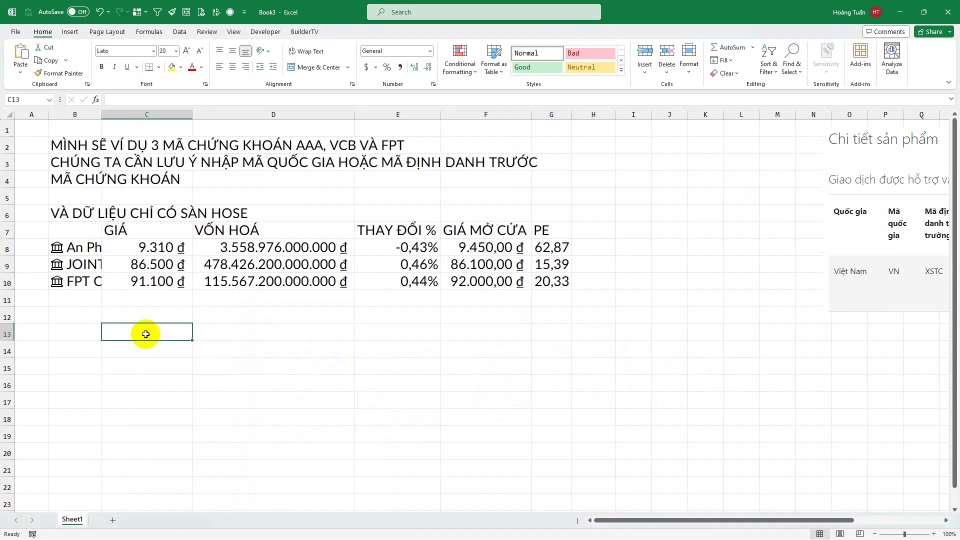
type("MÔ")
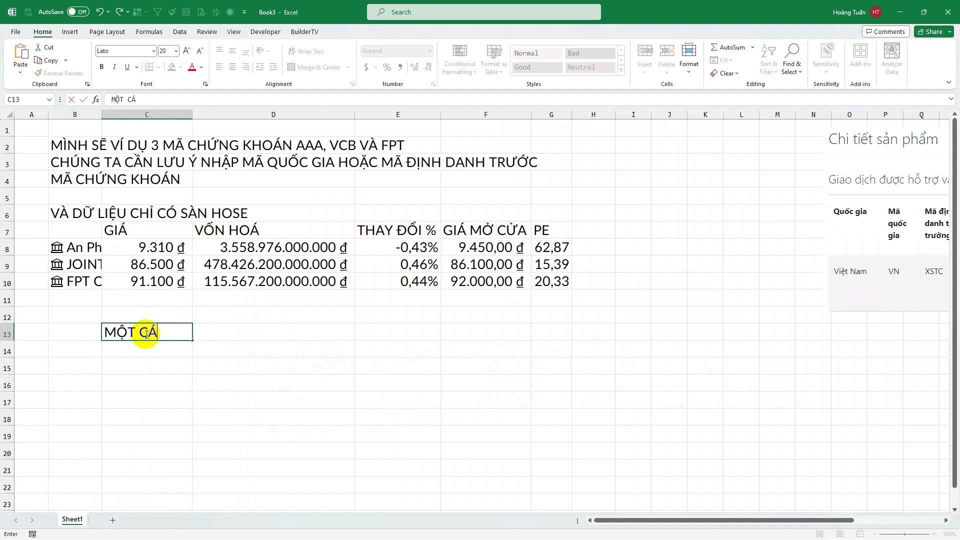
type("H KHÁC CHU")
type("NG")
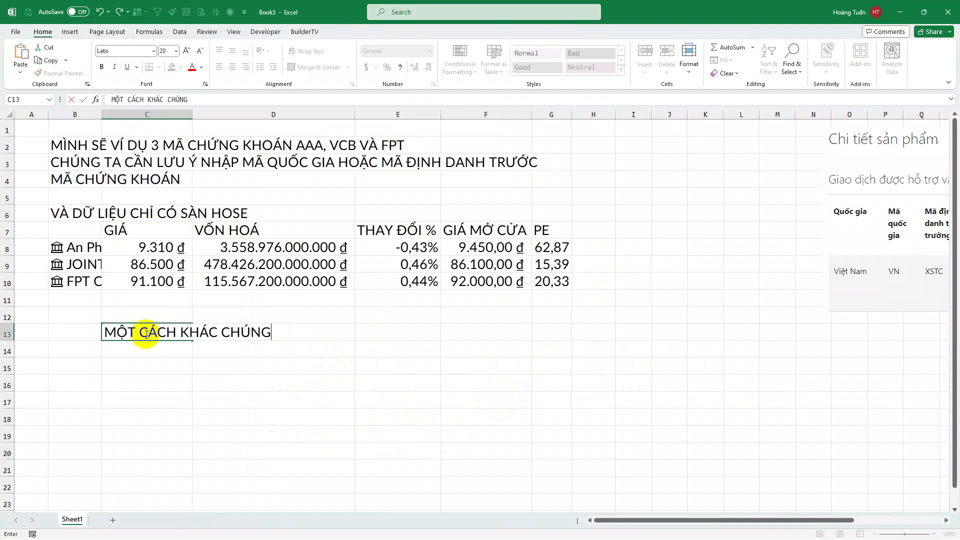
type(" TA CÓ THỂ ĐIE")
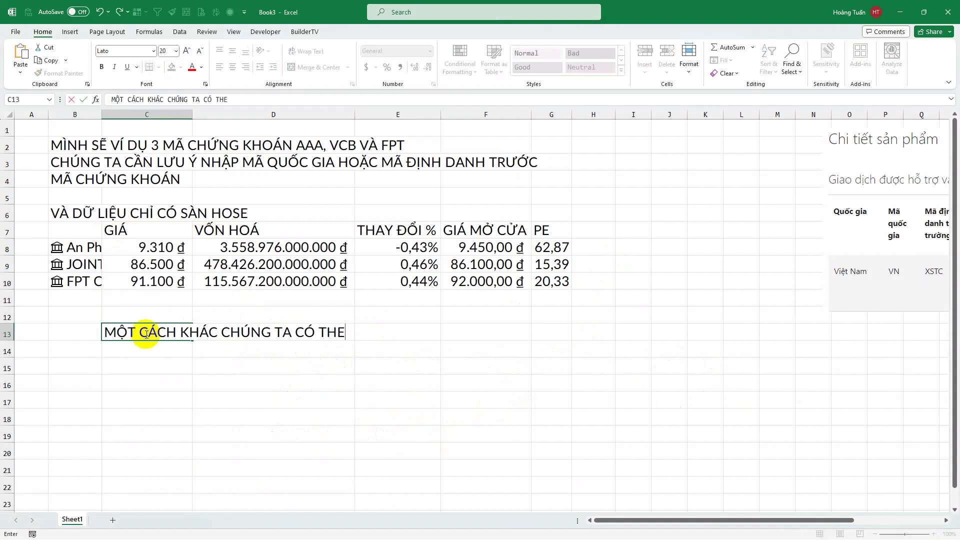
type("ỀN CIIN")
key("BackSpace")
key("BackSpace")
key("BackSpace")
type("ÔNG THƯ")
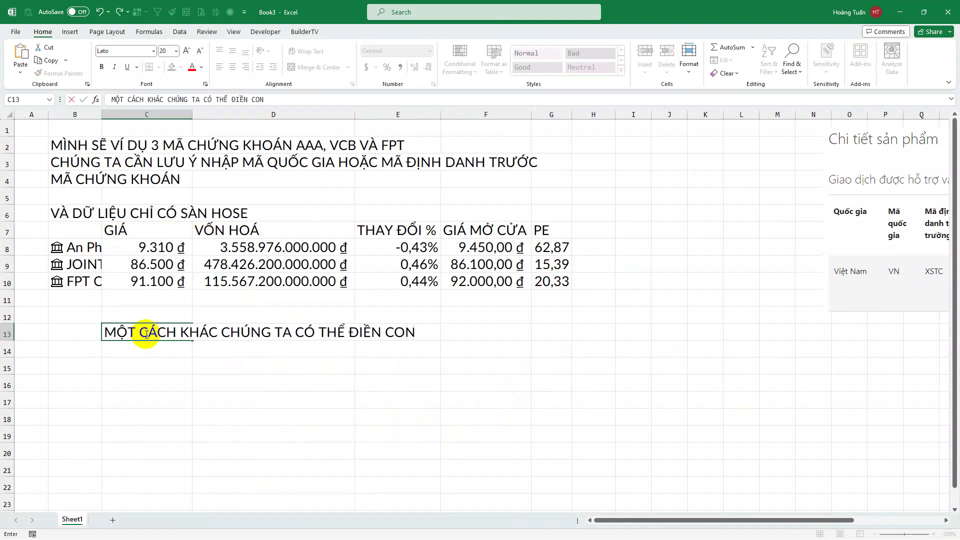
type("C NHƯ SAU")
key("Return")
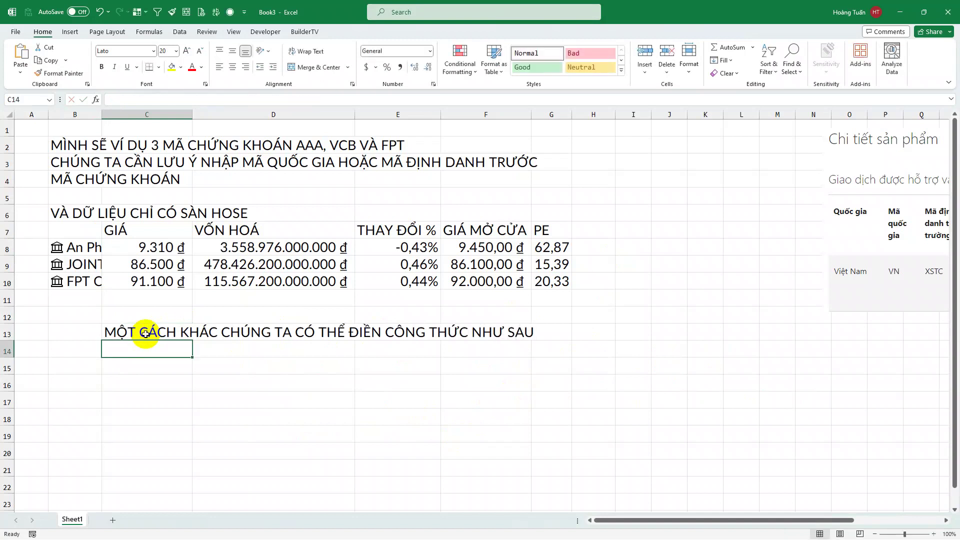
Widen column H and enter the header "GIÁ" in cell H7
left_click(594, 231)
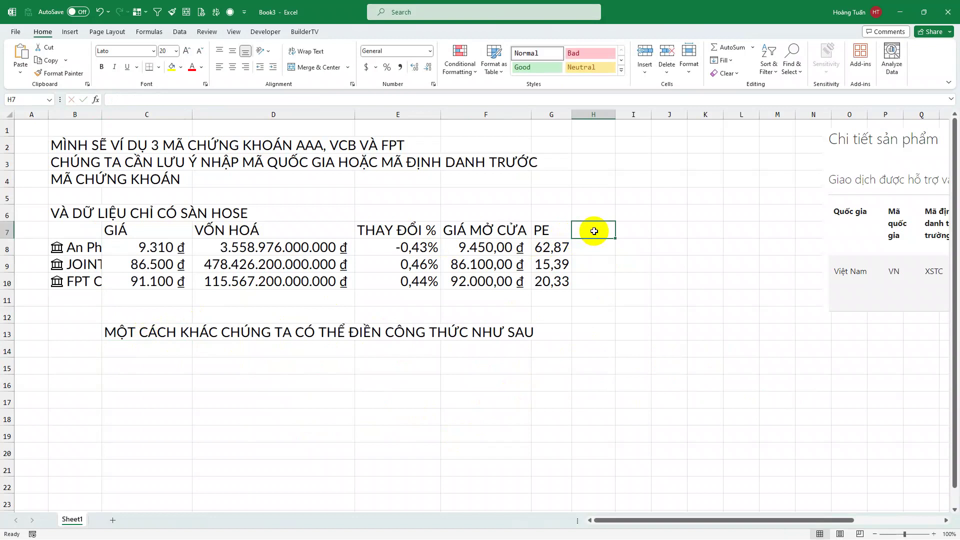
left_click_drag(618, 116, 636, 115)
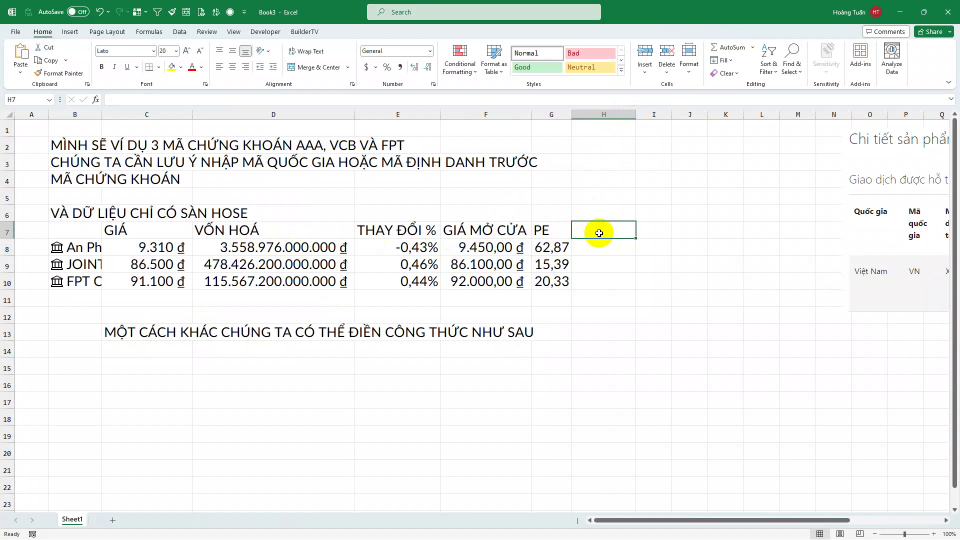
type("GIÁ")
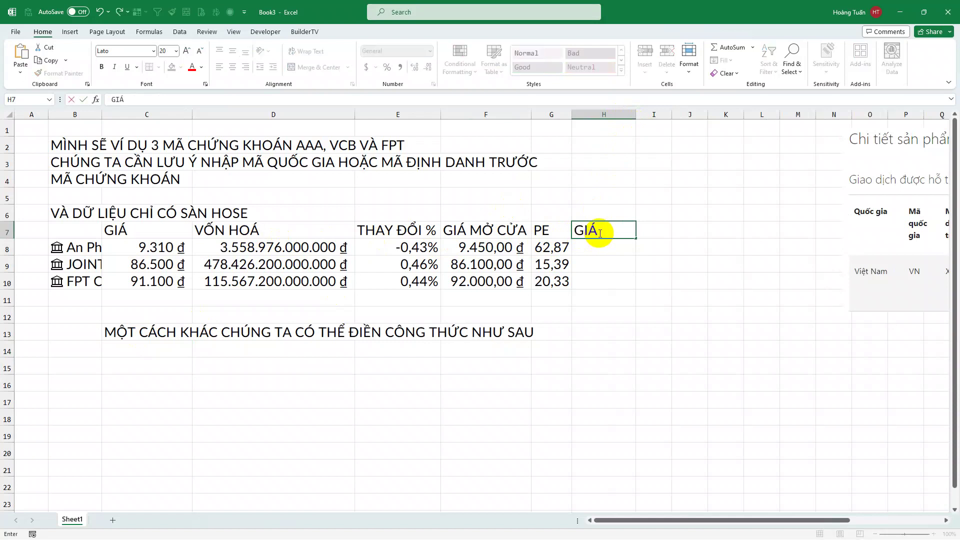
key("Return")
Enter the formula =B8.Price in cell H8 and autofit column H
type("=")
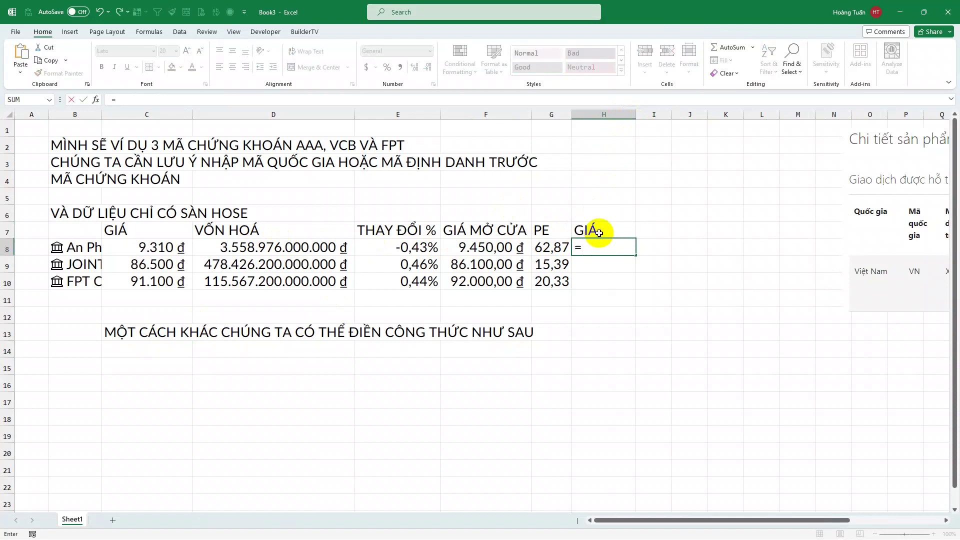
left_click(69, 244)
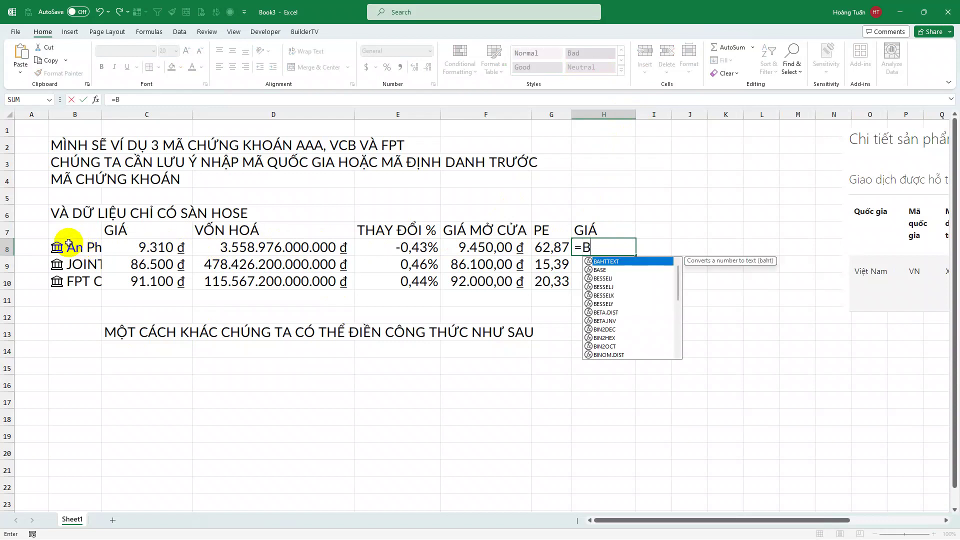
type(".")
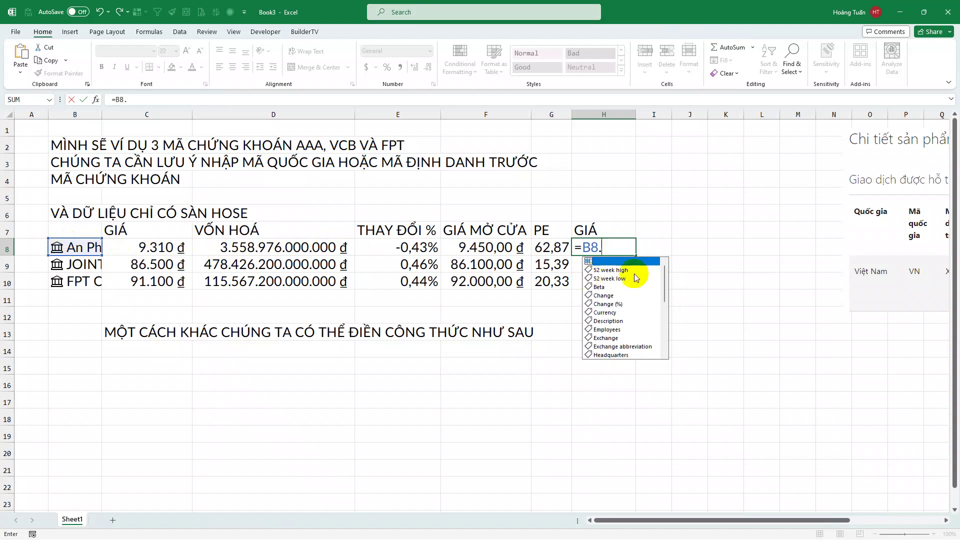
left_click_drag(666, 282, 670, 333)
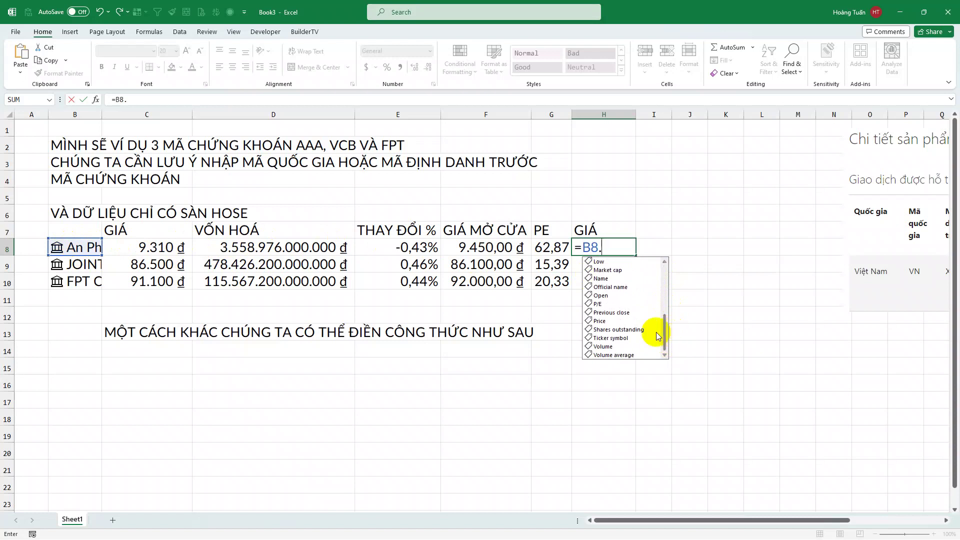
double_click(600, 321)
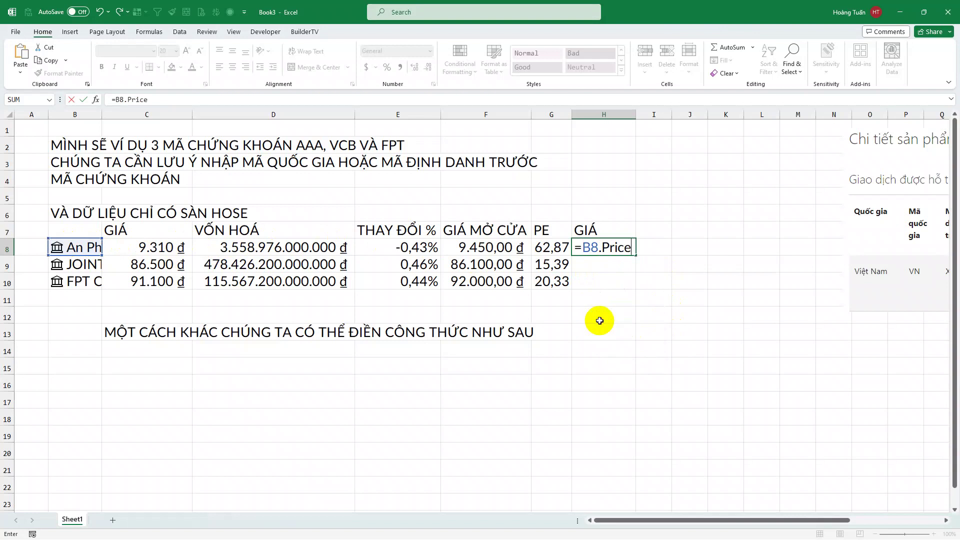
key("Return")
double_click(637, 114)
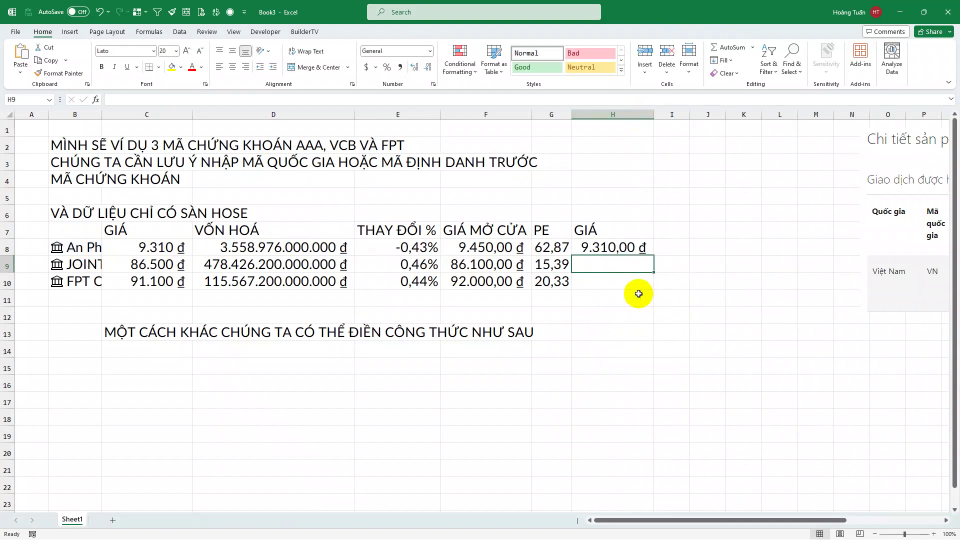
left_click(616, 247)
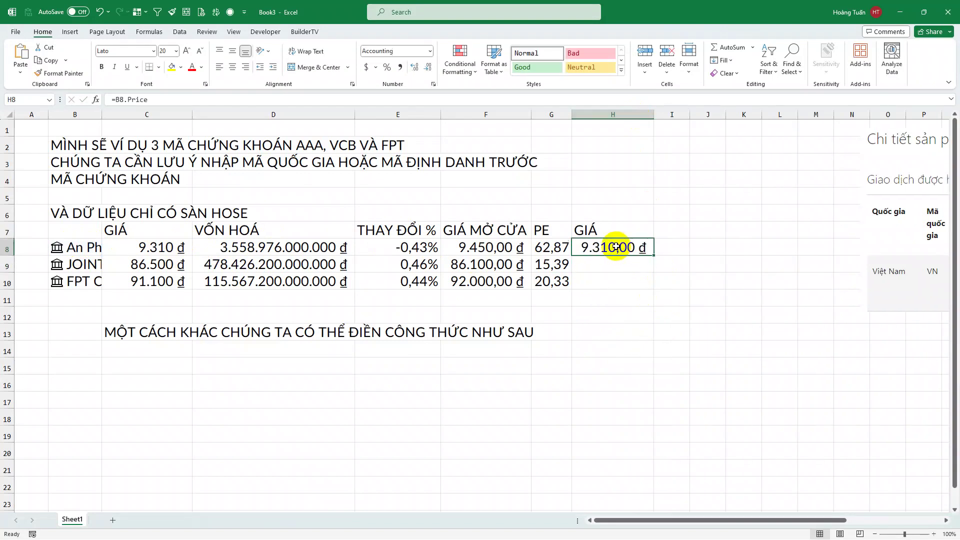
Remove the two decimal places from the price in cell H8
left_click(426, 67)
left_click(427, 67)
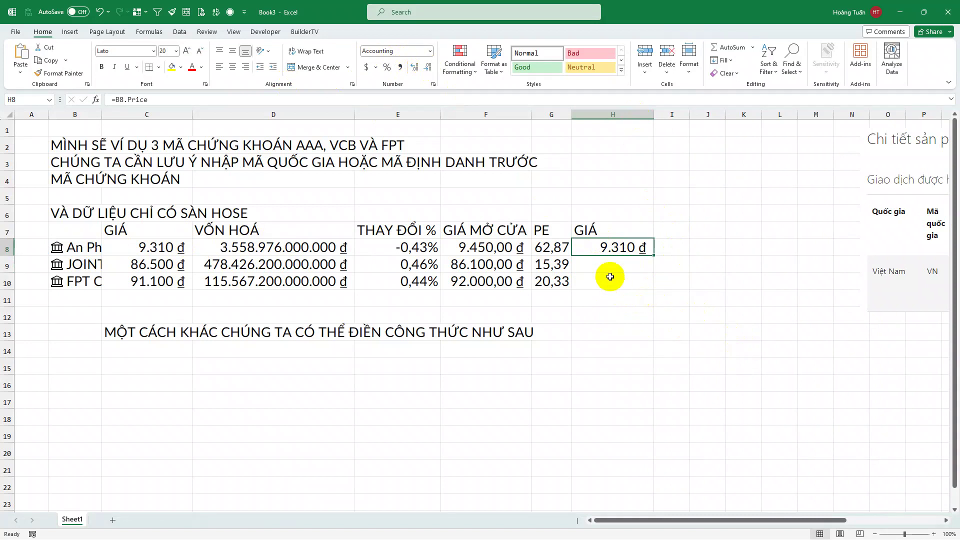
left_click(614, 230)
left_click(668, 232)
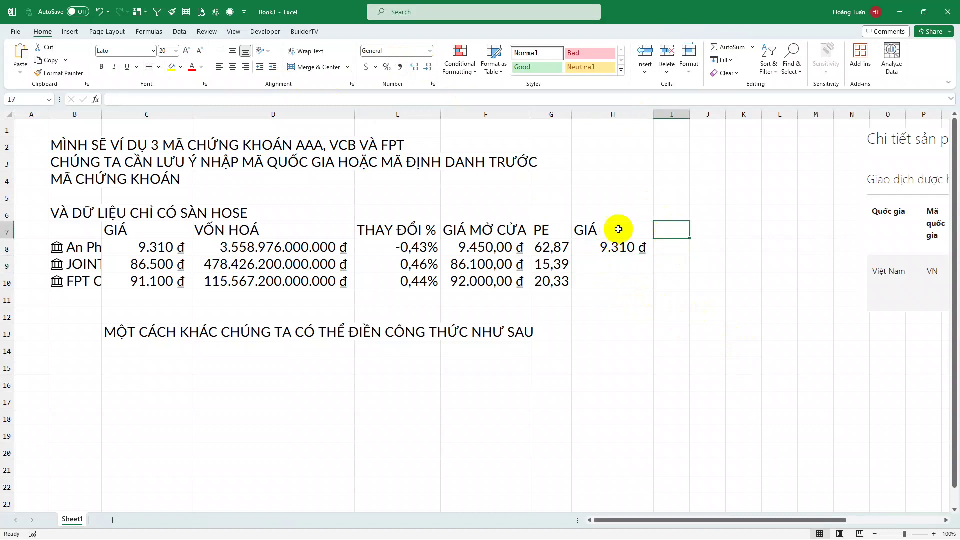
left_click(634, 234)
Change the formula in cell H8 to =B8.[52 week high]
left_click(611, 247)
double_click(611, 246)
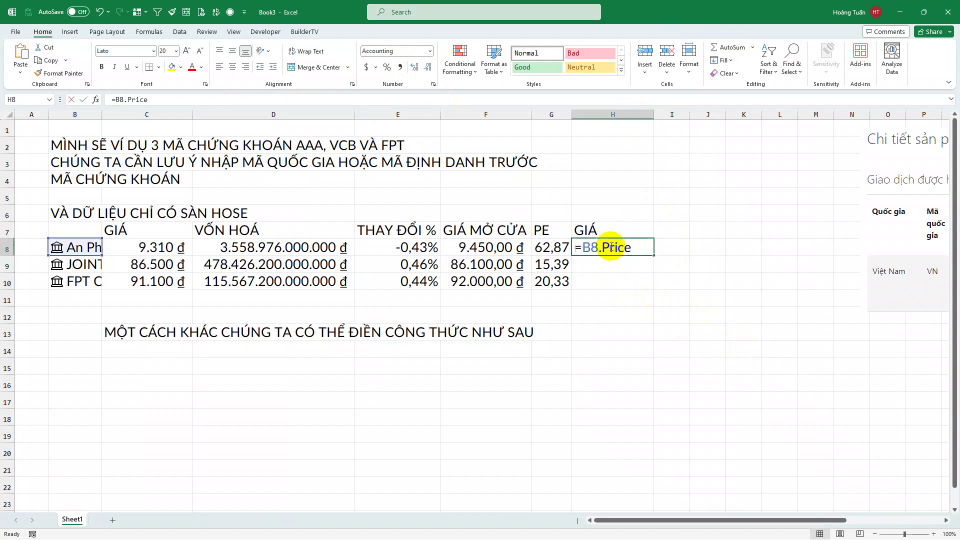
key("BackSpace")
key("BackSpace")
key("BackSpace")
key("BackSpace")
key("BackSpace")
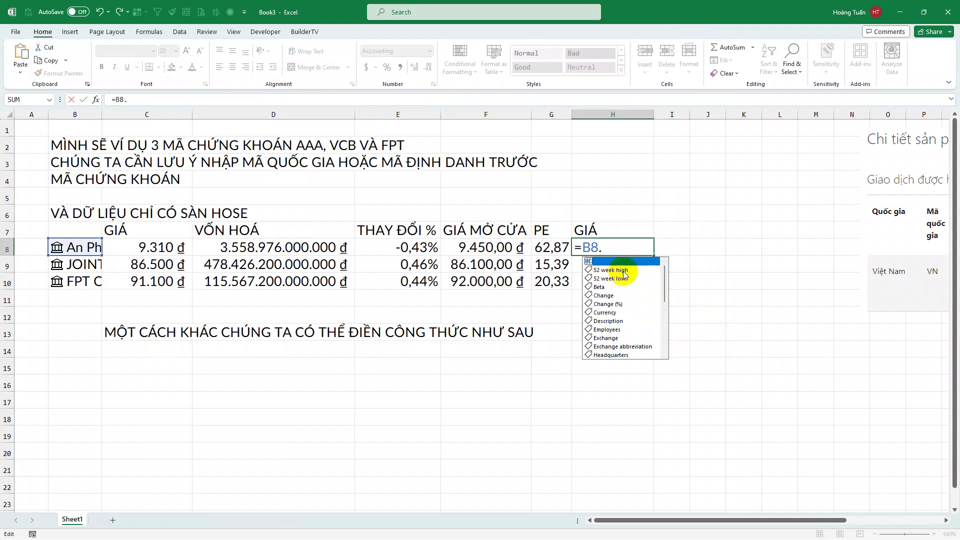
double_click(622, 270)
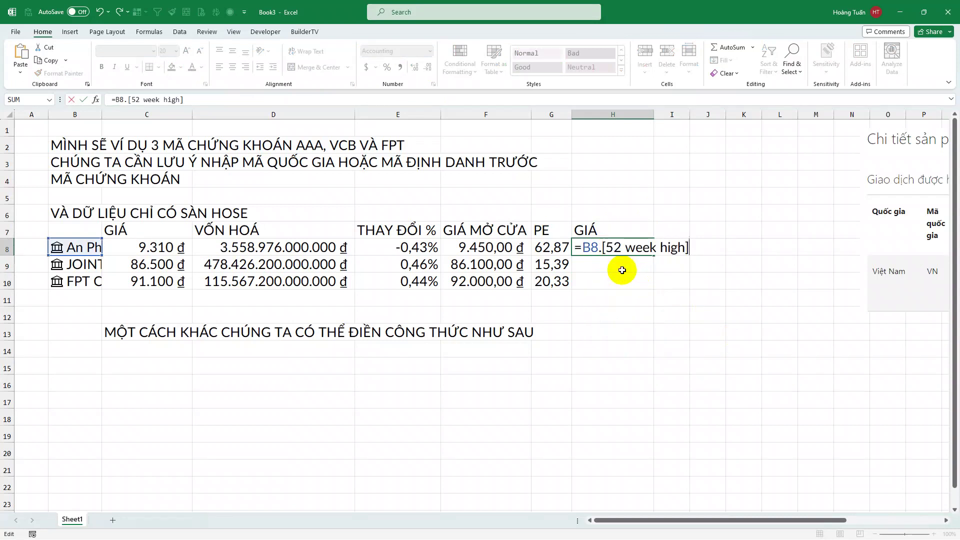
key("Return")
Change the header in cell H7 to "GIÁ 52 TUẦN CAO" and autofit column H
left_click(626, 242)
left_click_drag(617, 223, 615, 271)
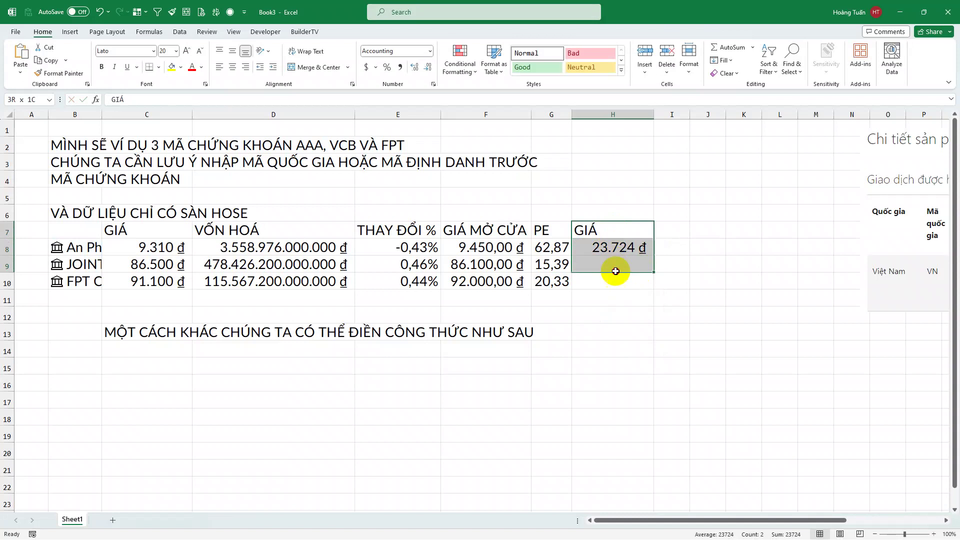
double_click(621, 230)
type("5")
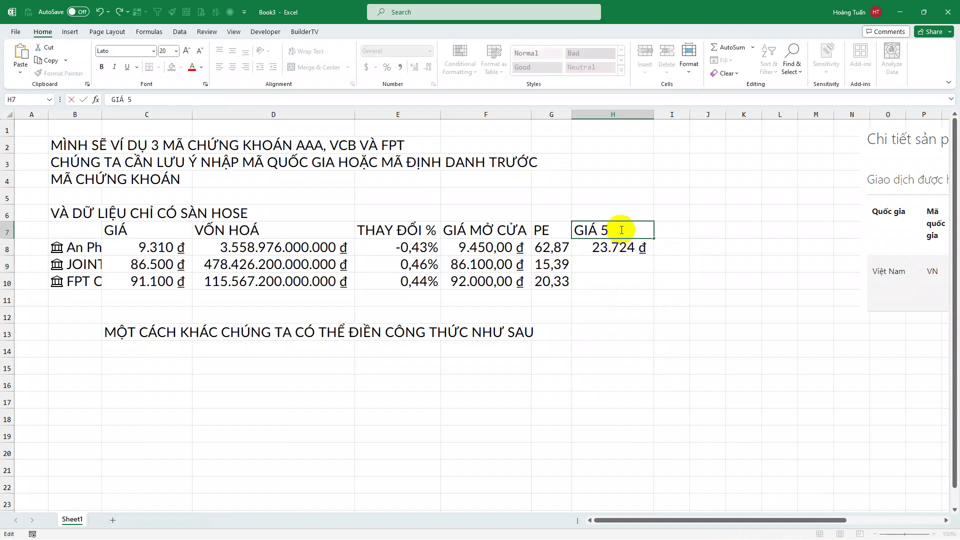
type("2 TUẦN CAO")
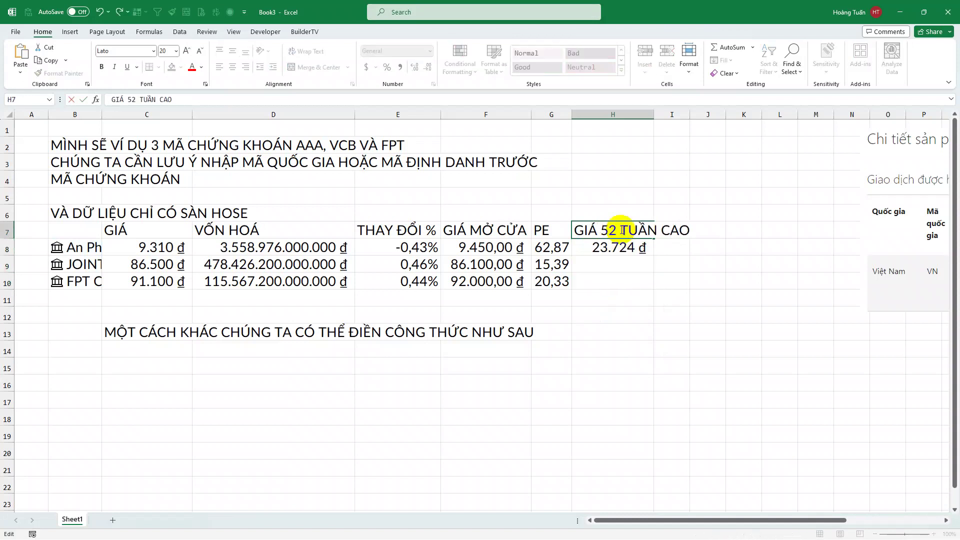
key("Return")
left_click_drag(655, 115, 655, 115)
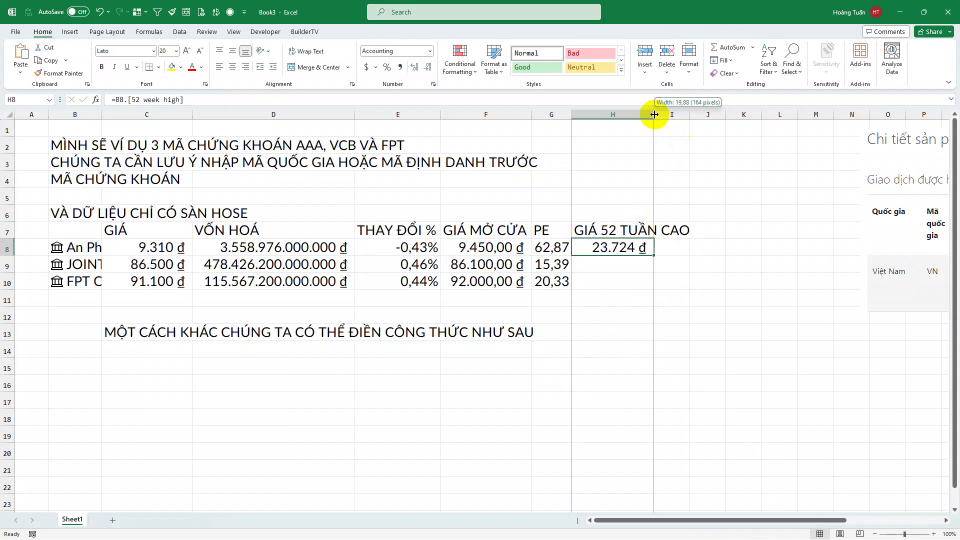
double_click(654, 115)
left_click(654, 290)
left_click(645, 261)
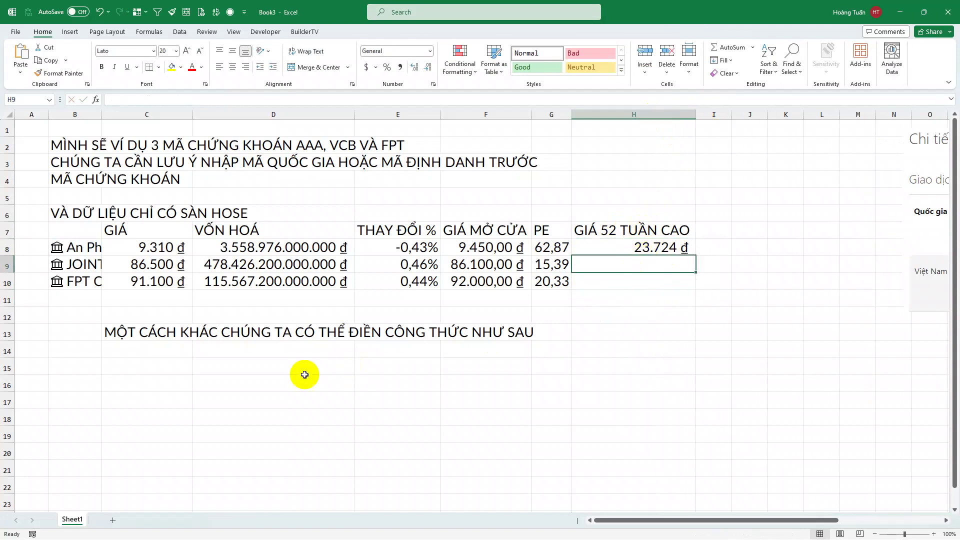
Enter the note "CÔNG THỨC LÀ 'Ô MÃ CK'.GIÁ_TRỊ_CẦN_LẤY" in cell C14
left_click(155, 351)
type("CÔNG")
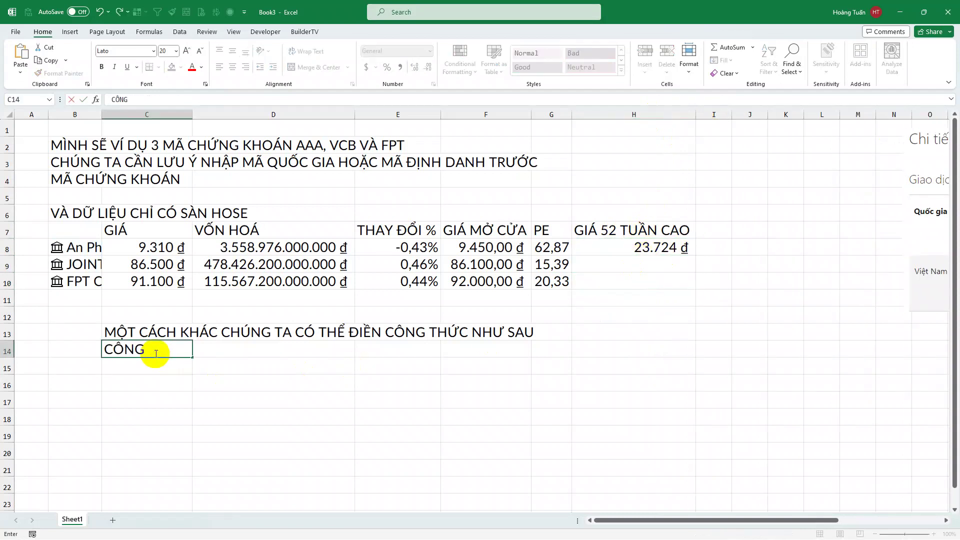
type(" THỨC LÀ")
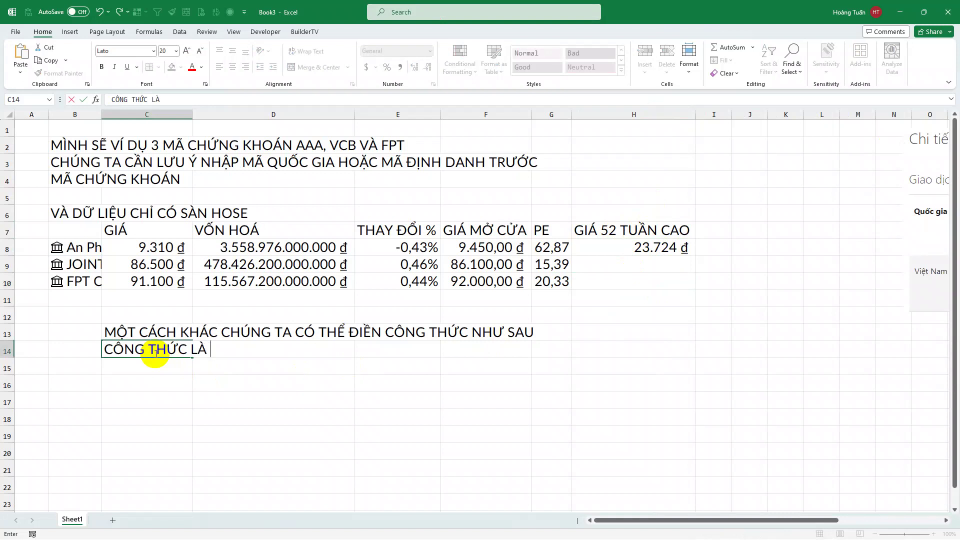
type("Ô")
key("BackSpace")
type("'Ô MÃ CK'")
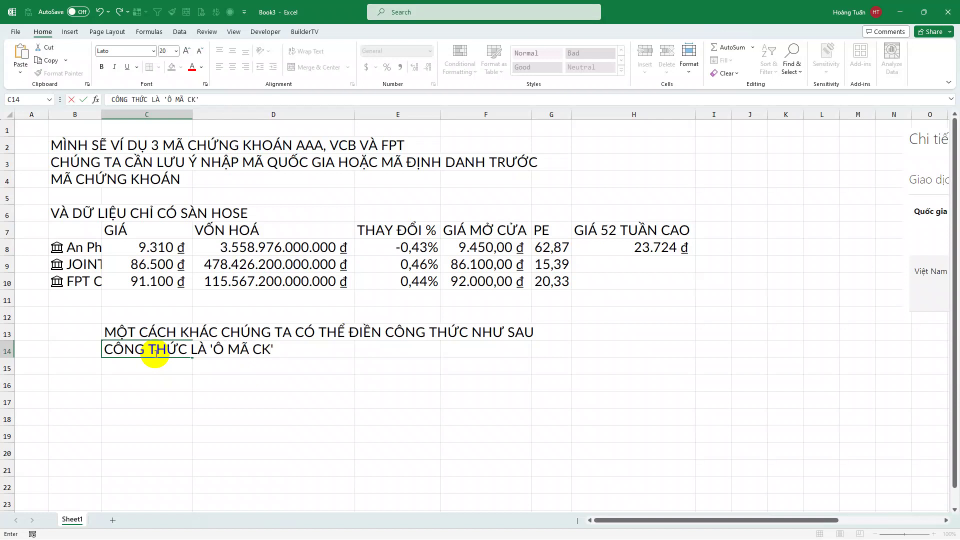
type(".GIÁ_TRỊ_C")
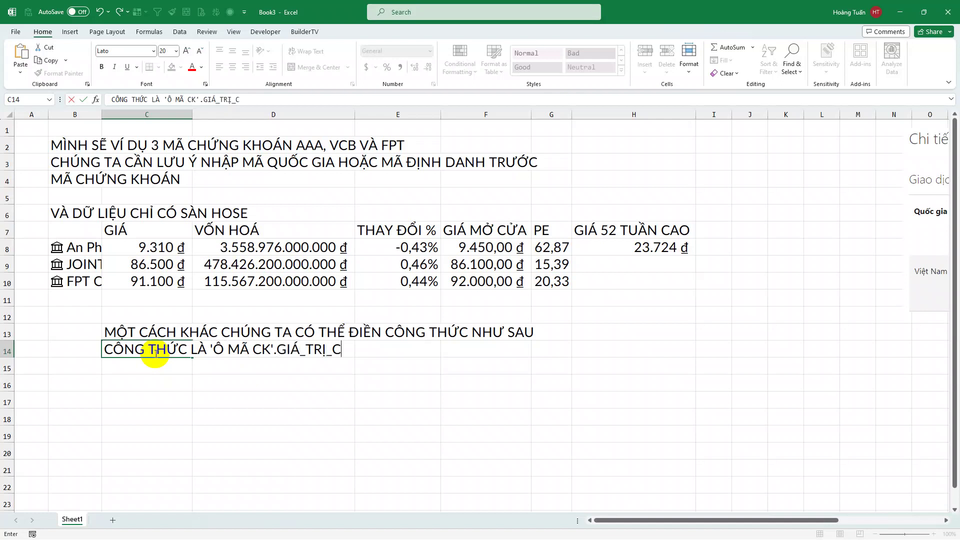
type("ẦN_LẤY")
key("Return")
Enter the example note "VÍ DỤ: 'B8.Price' = chúng ta có giá của mã ô B8" in cell C15
type("VÍ DU")
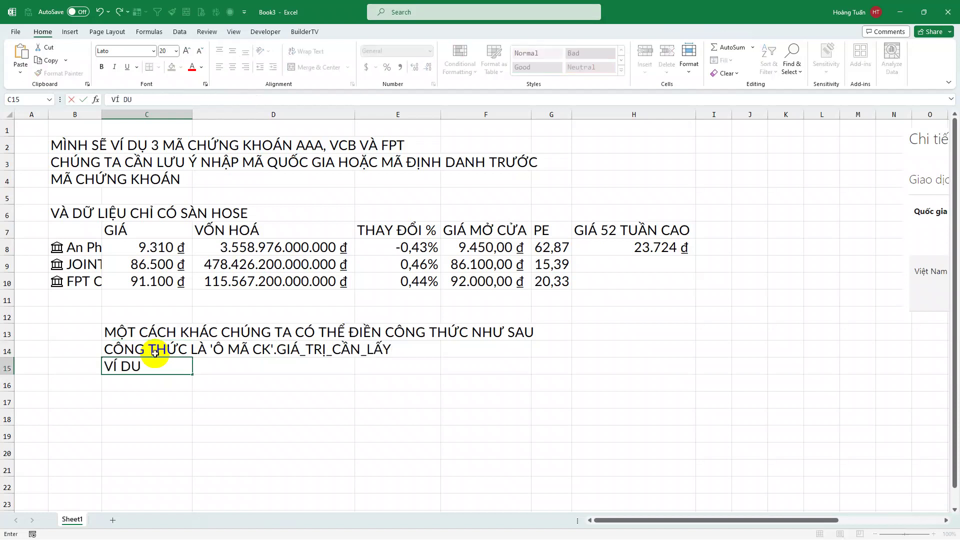
key("BackSpace")
type("Ụ: 'b")
key("BackSpace")
type("B8.Price")
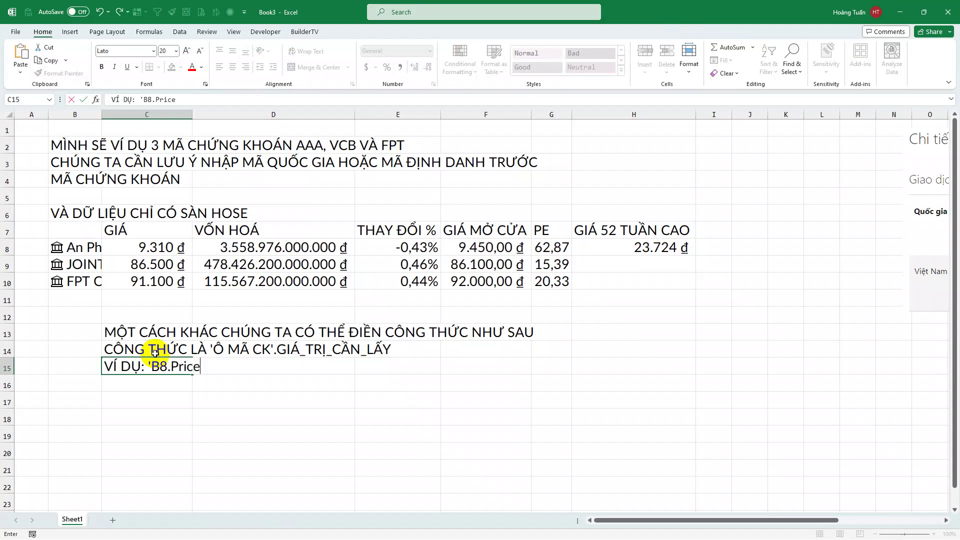
type("' = chúng ta ")
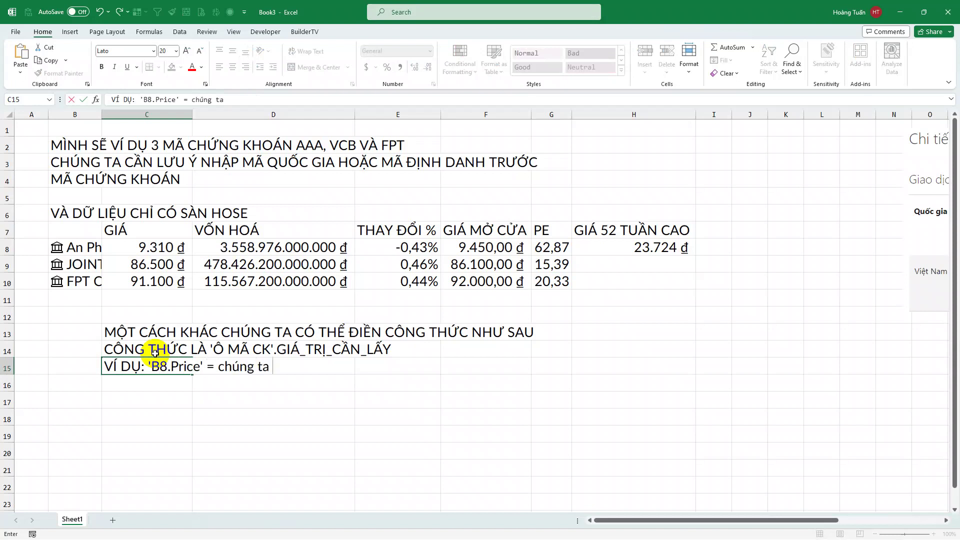
type("có giá của mã")
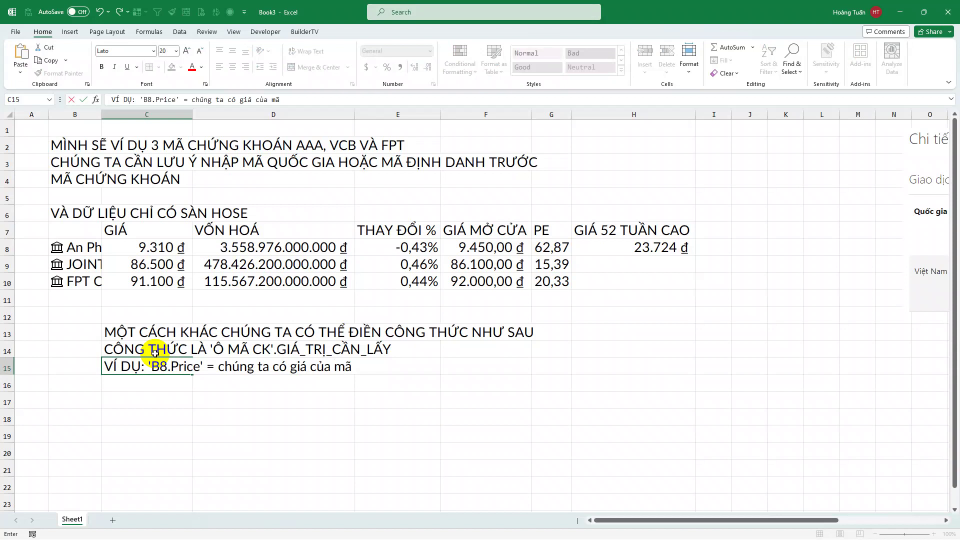
type(" ô B8")
key("Return")
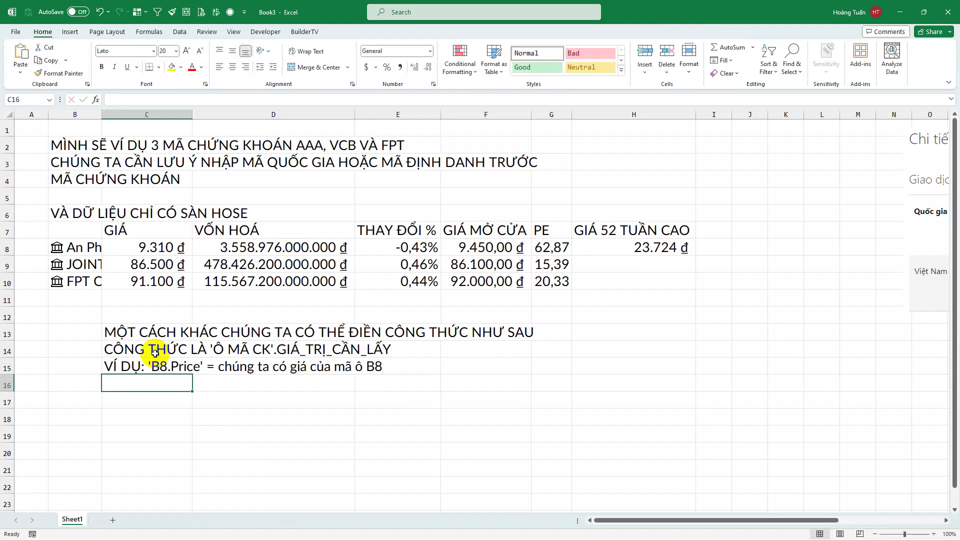
Enter the formula =B8.Price in cell C16 below the example note
type("=b")
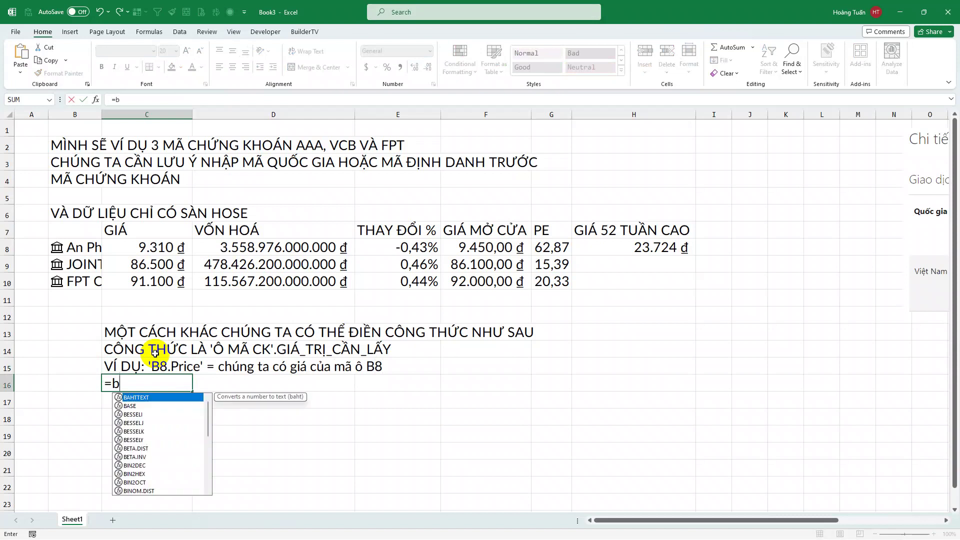
type("8.pri")
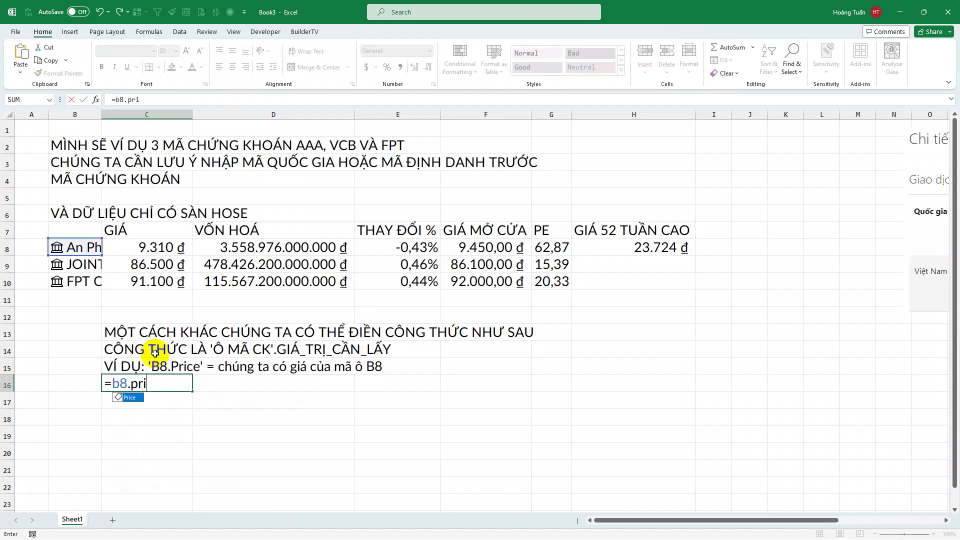
key("Tab")
key("Return")
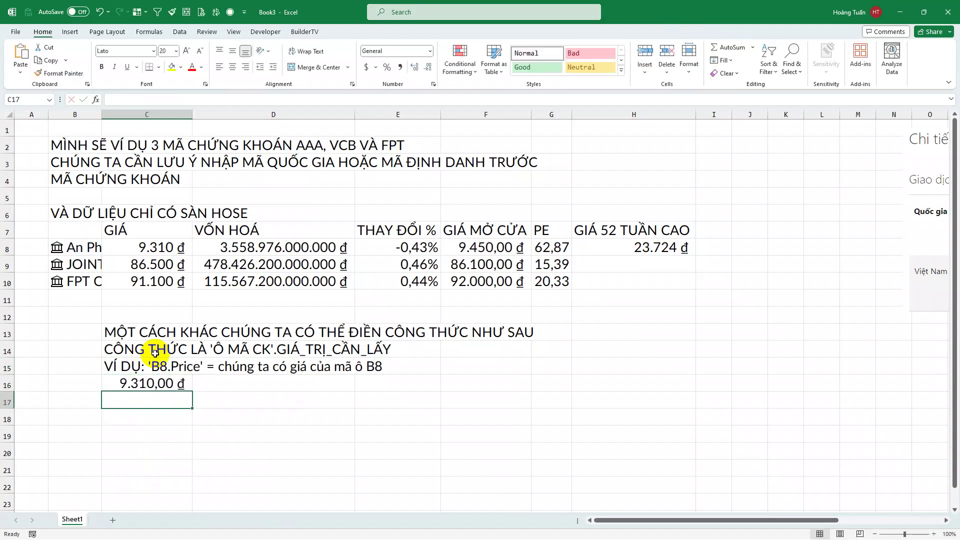
key("Up")
key("Down")
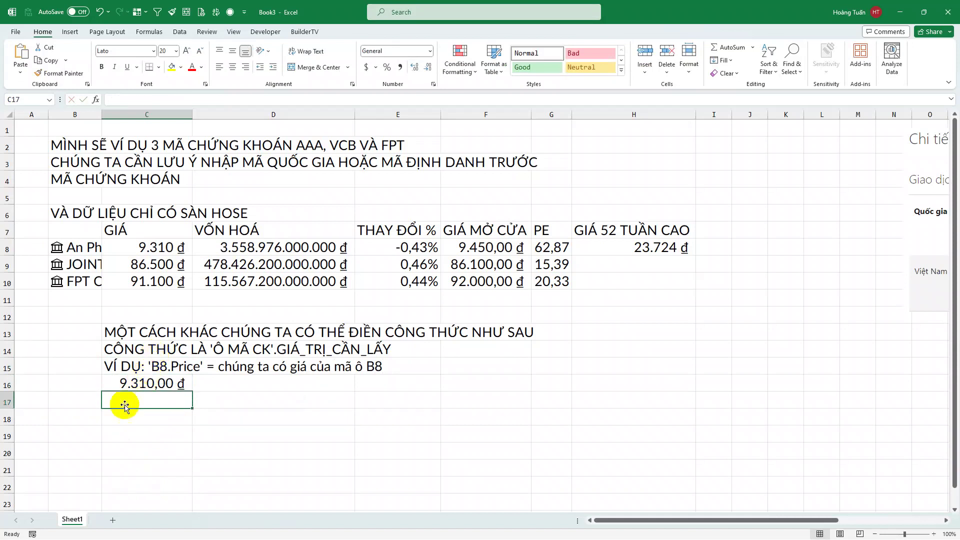
Enter "Phần 2" in cell B17 and the title "CÔNG THỨC TRA CỨU LỊCH SỬ MÃ CHỨNG KHOÁN" in cell C17
left_click(77, 400)
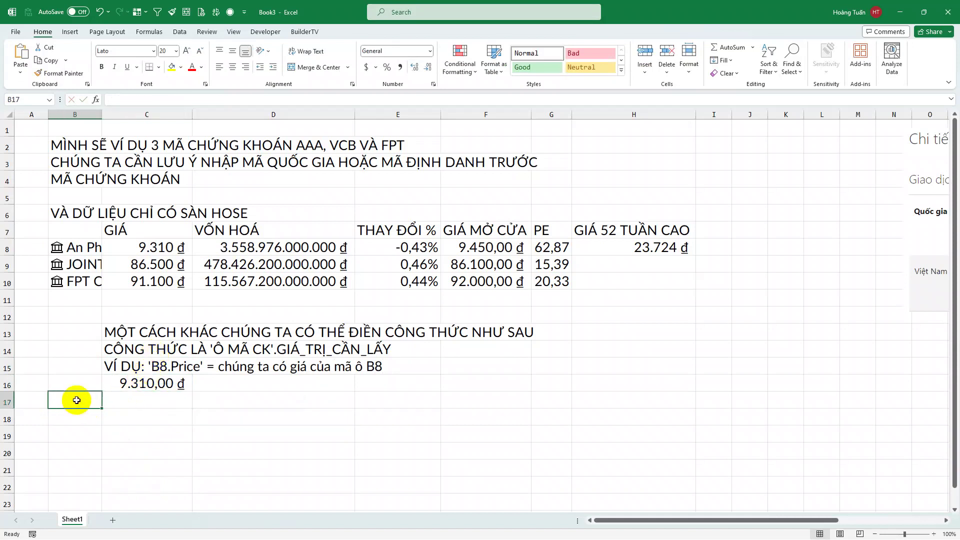
type("Phần 2")
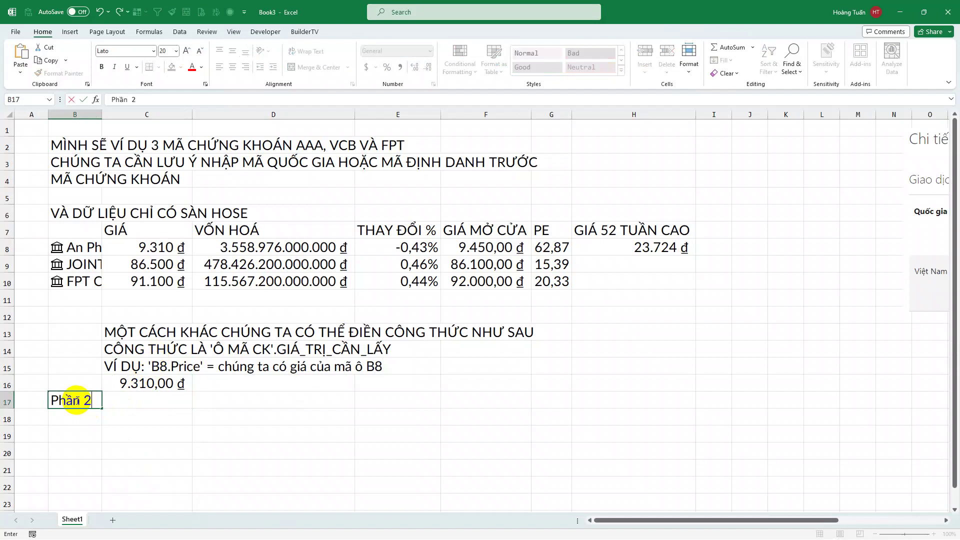
key("Tab")
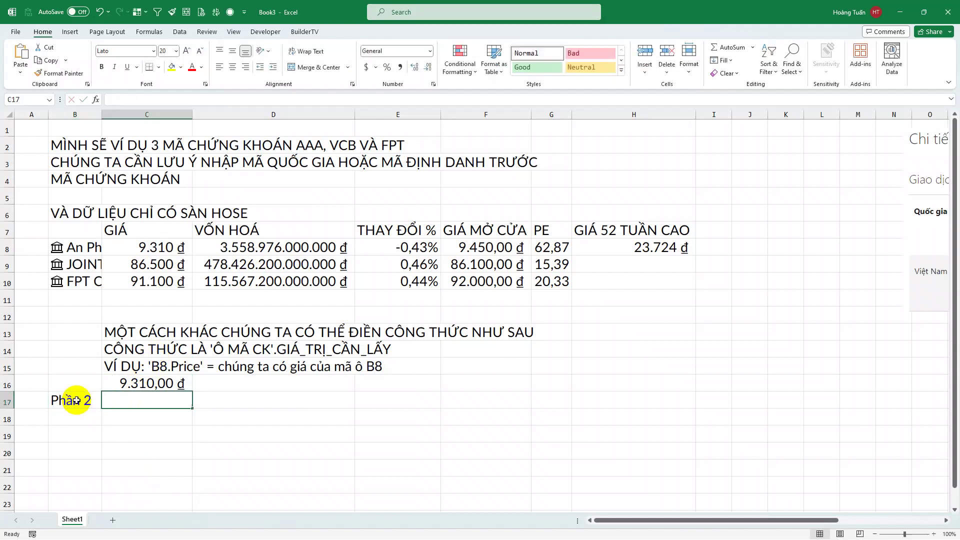
type("CÔNG THỨC")
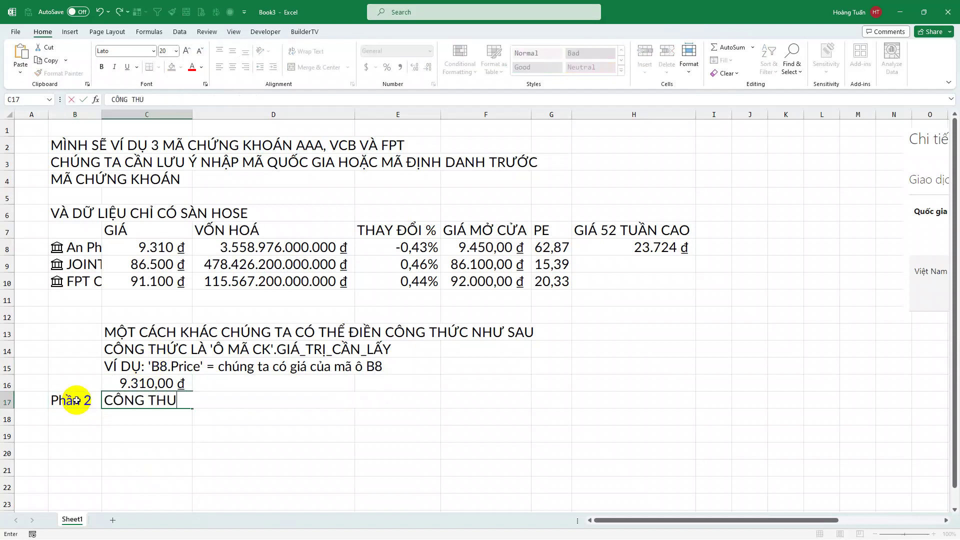
type(" TRRA")
key("BackSpace")
key("BackSpace")
type("A CỨU")
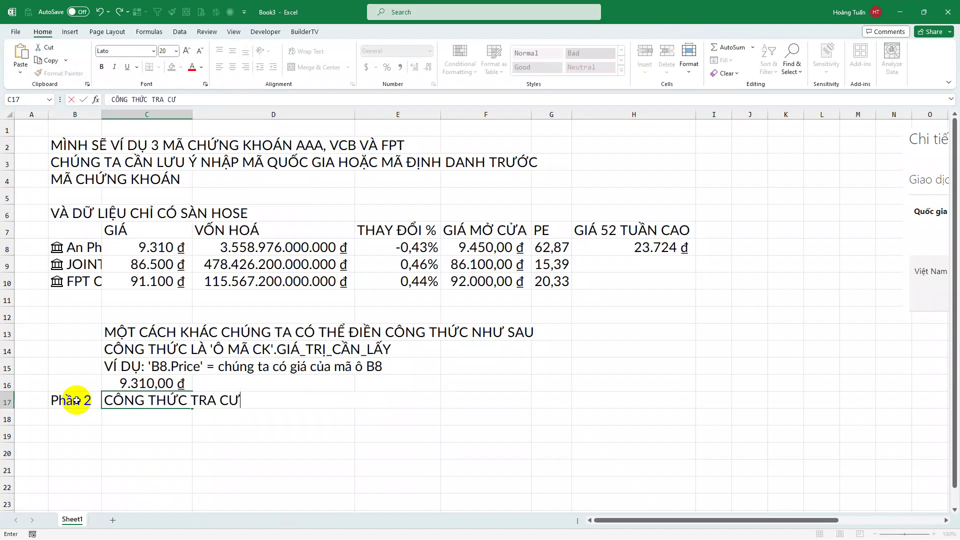
type(" LỊCH SỬ")
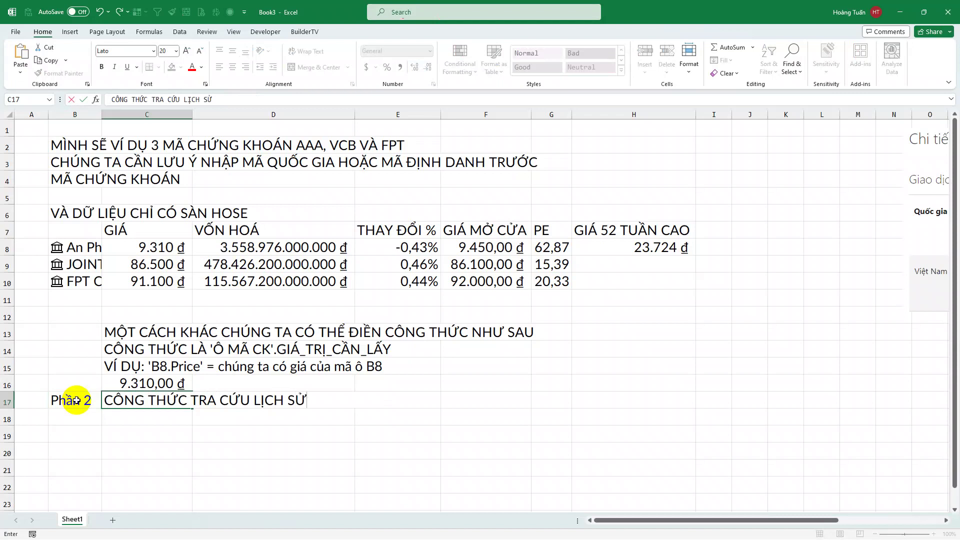
type(" MÃ CHỨNG KHOÁN")
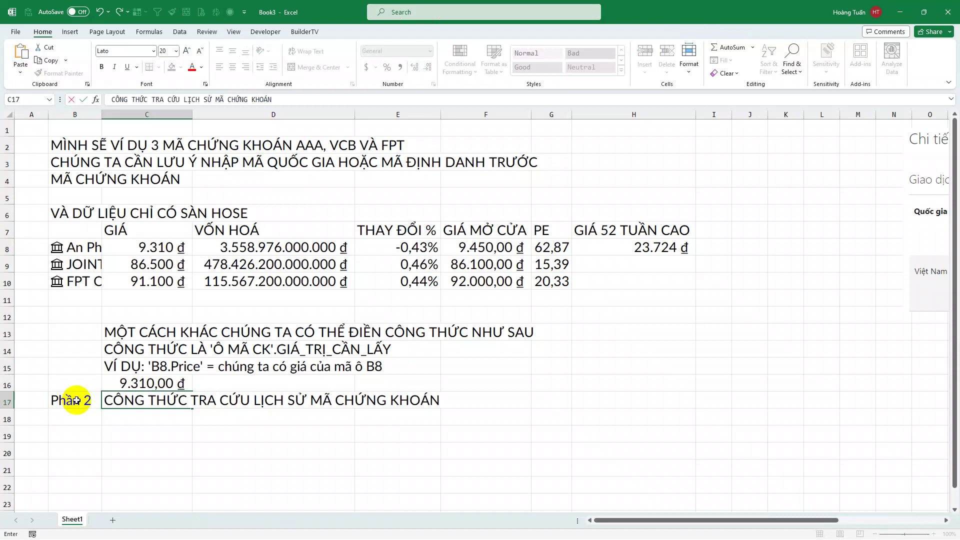
key("Return")
key("Return")
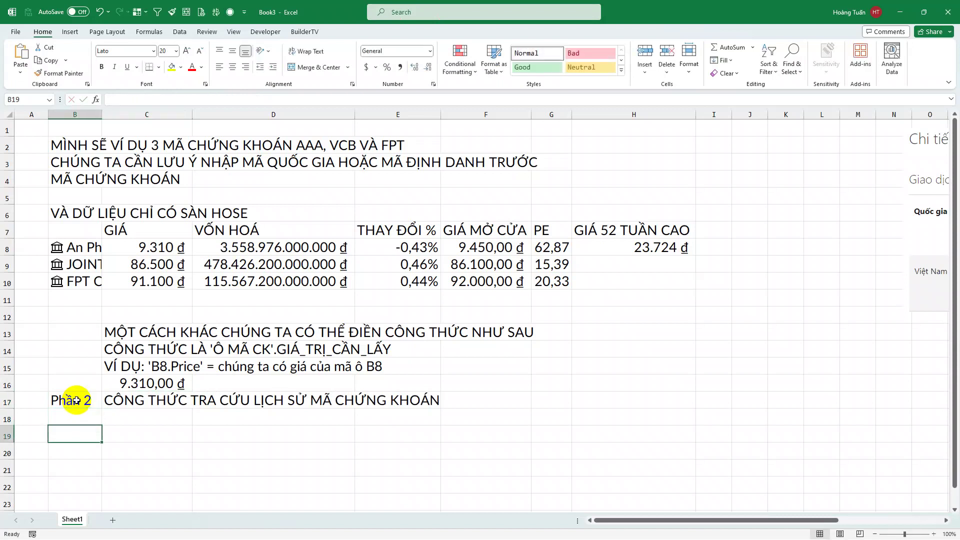
Enter the stock code VN:AAA in cell B19
key("Right")
key("Left")
type("VN")
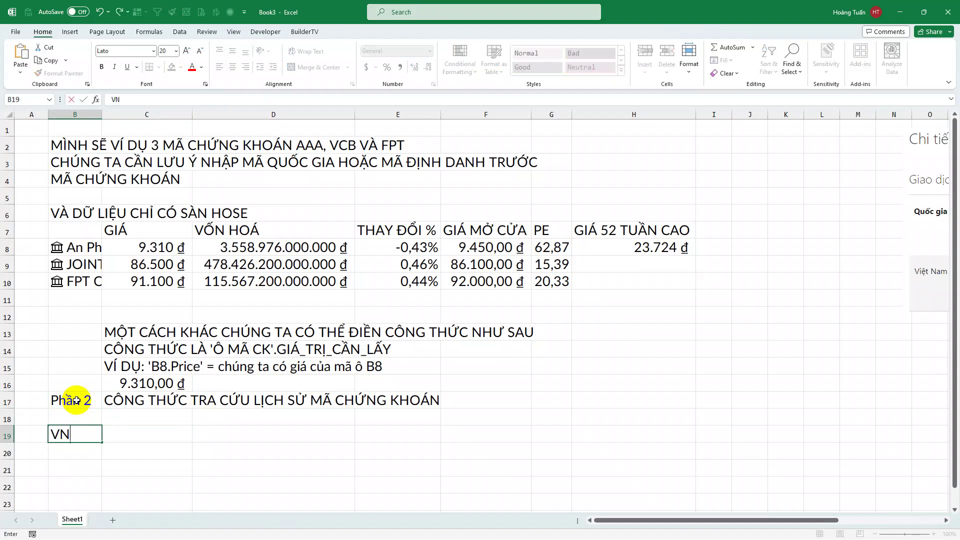
type(":AAA")
key("Tab")
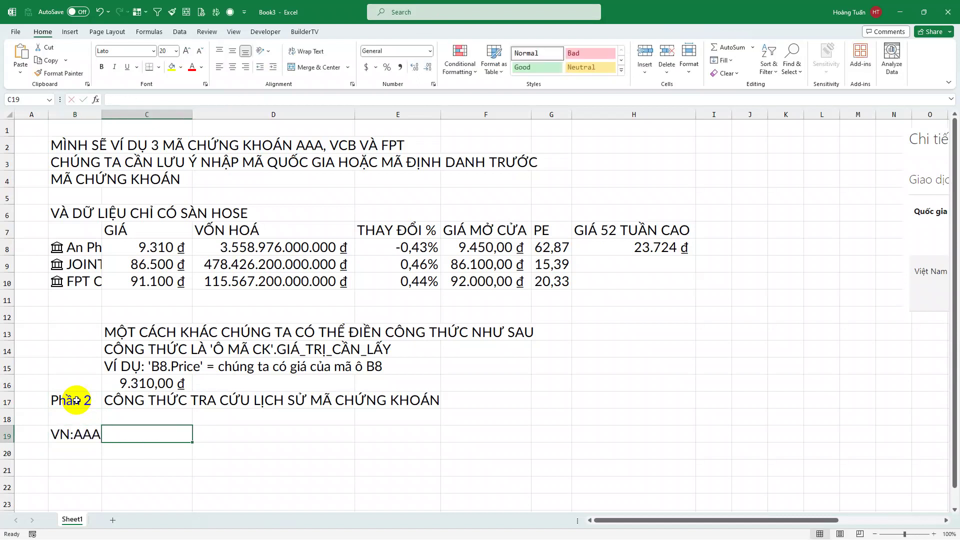
Start a STOCKHISTORY formula in cell C19 with cell B19 as the stock argument
type("=S")
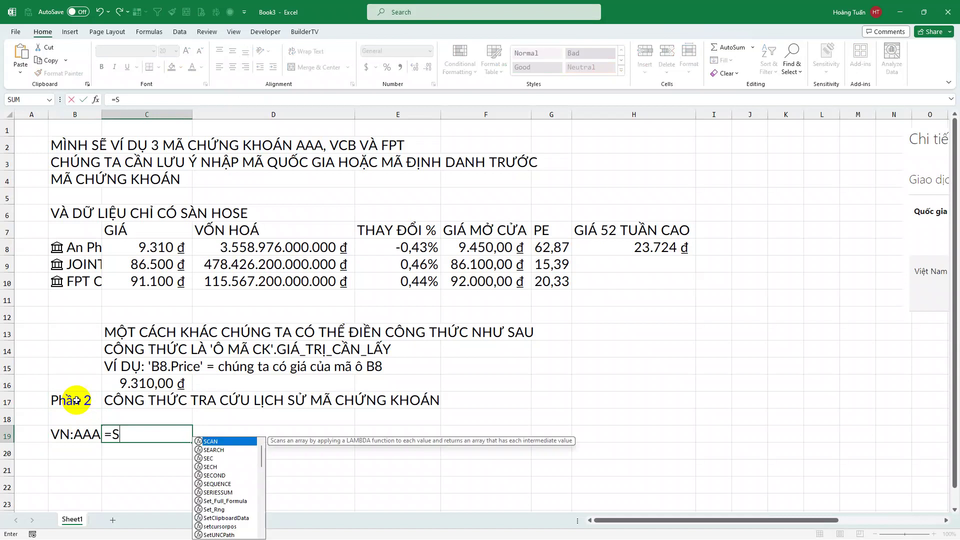
type("TO")
key("Tab")
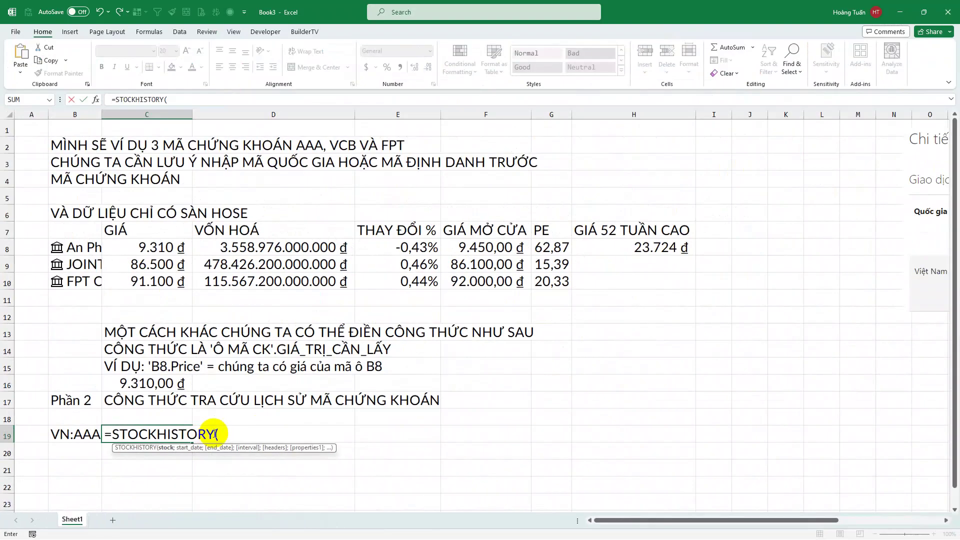
left_click(228, 270)
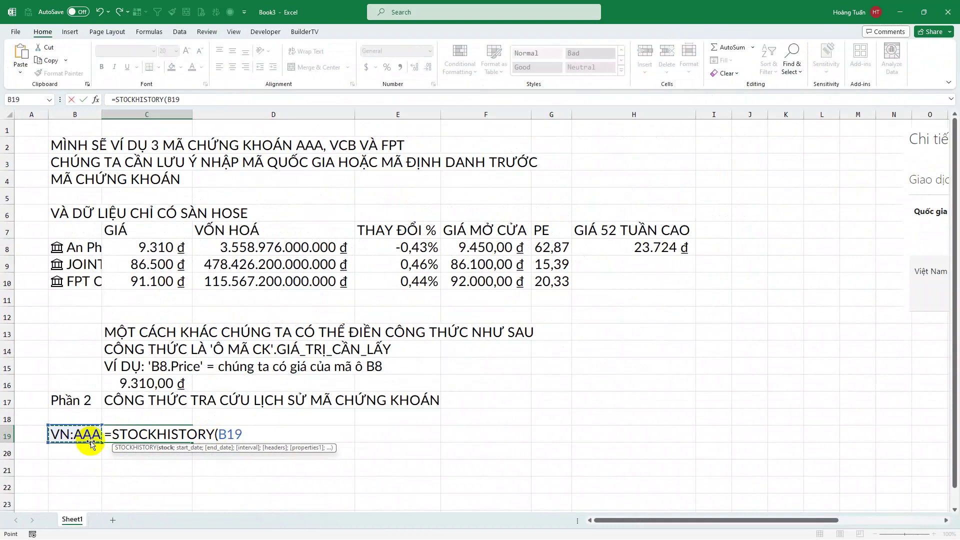
type(";")
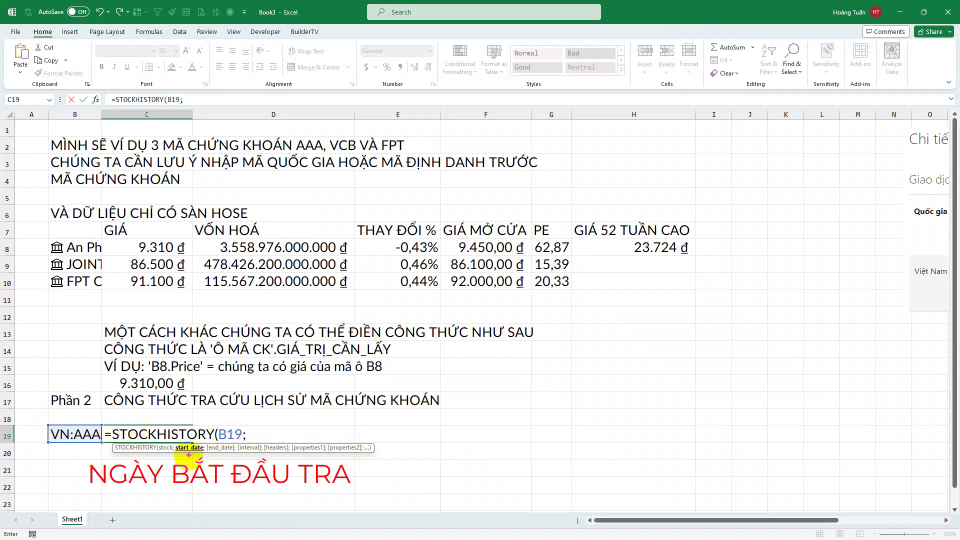
Annotate the end_date argument on screen with an arrow and the label "NGÀY KẾT THÚC TRA", and clear the annotations
mouse_move(190, 449)
left_mouse_down()
mouse_move(234, 455)
mouse_move(379, 414)
mouse_move(385, 399)
left_mouse_up()
type("NGAYF")
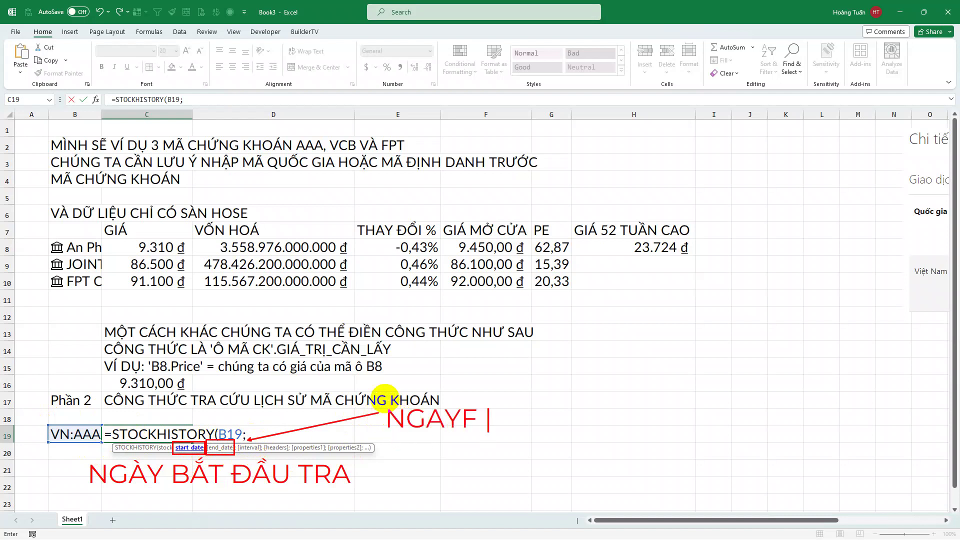
key("BackSpace")
key("BackSpace")
key("BackSpace")
key("BackSpace")
key("BackSpace")
type("GÀY KẾT ")
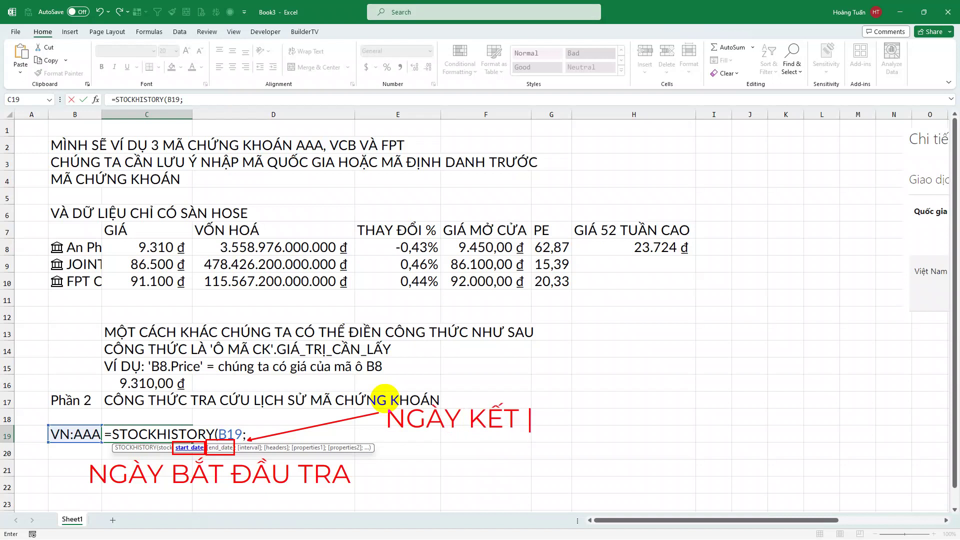
type("THÚC TRA")
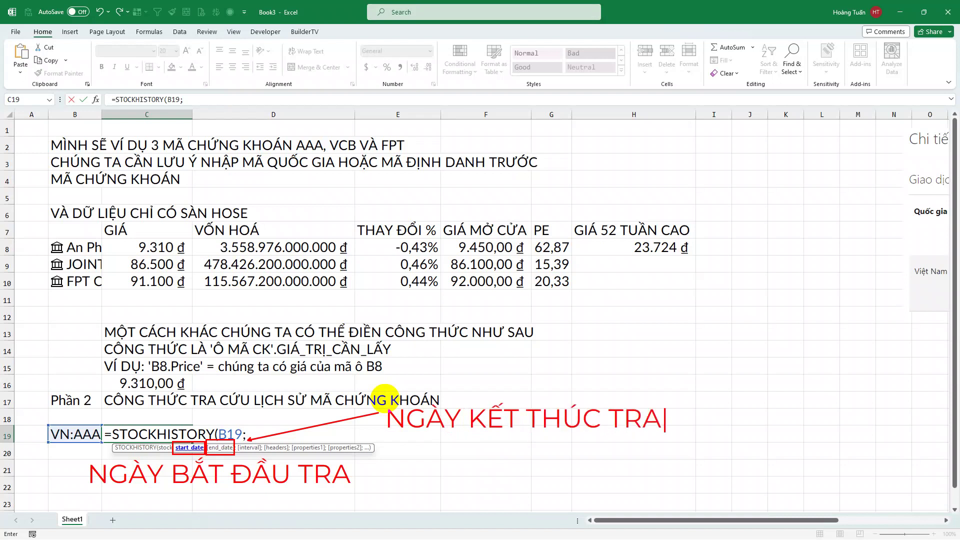
key("Escape")
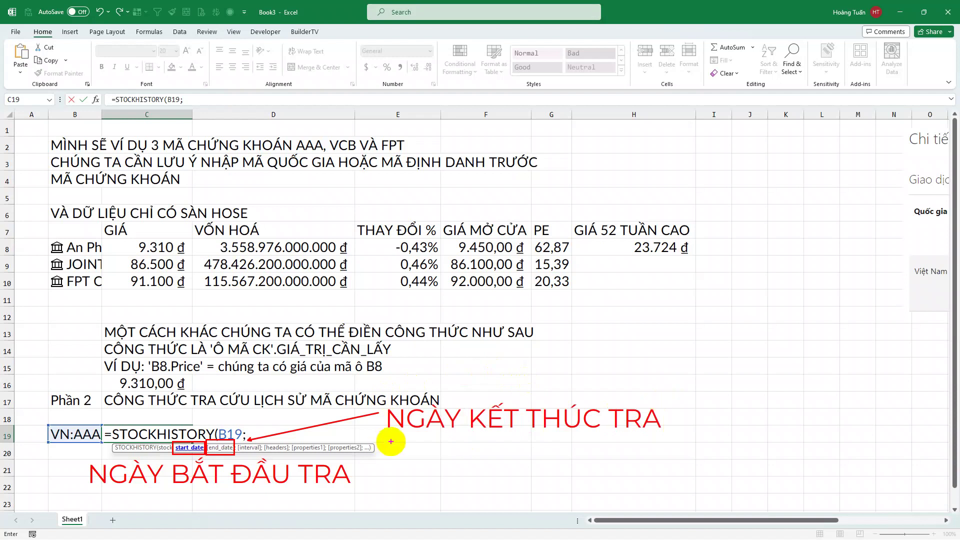
key("Escape")
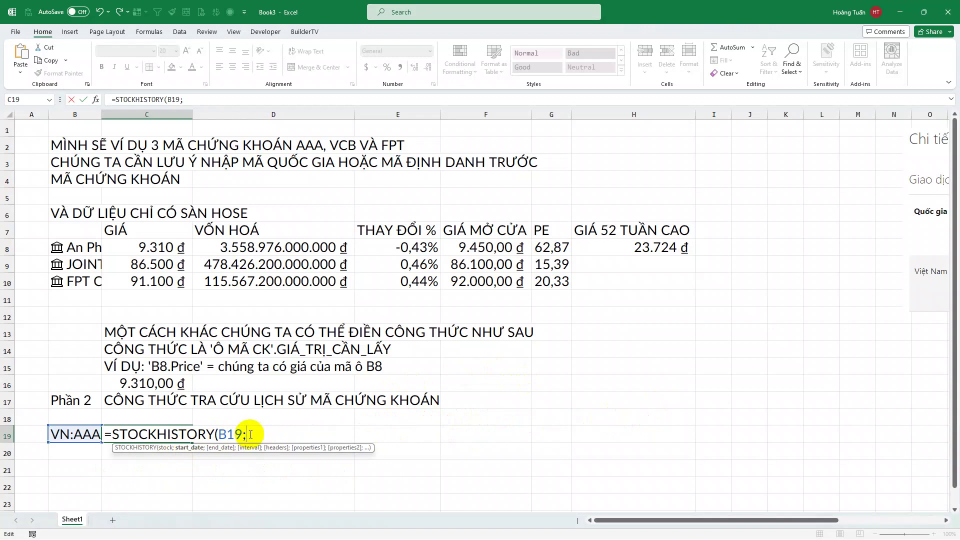
Complete the STOCKHISTORY formula in C19 with start date TODAY()-30 and end date TODAY()
type("TODA")
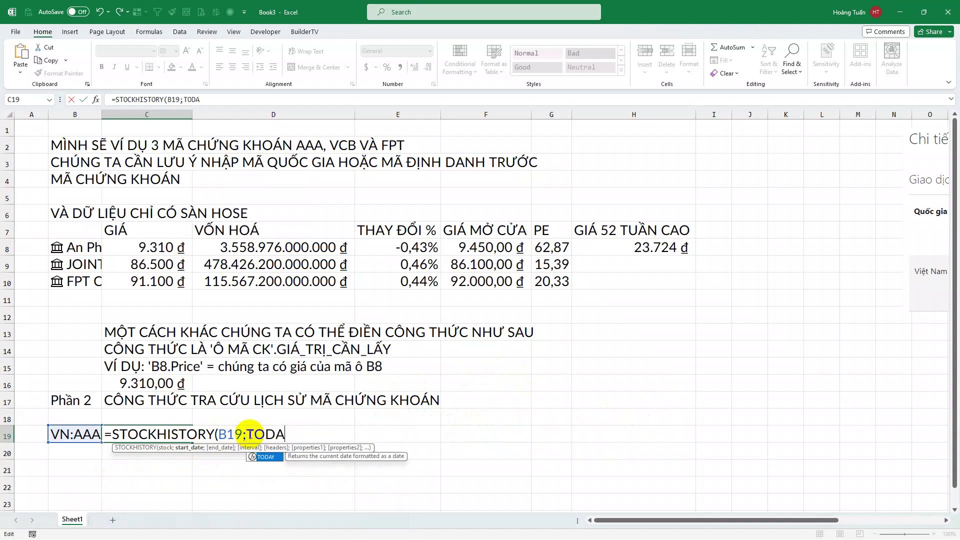
type("Y()")
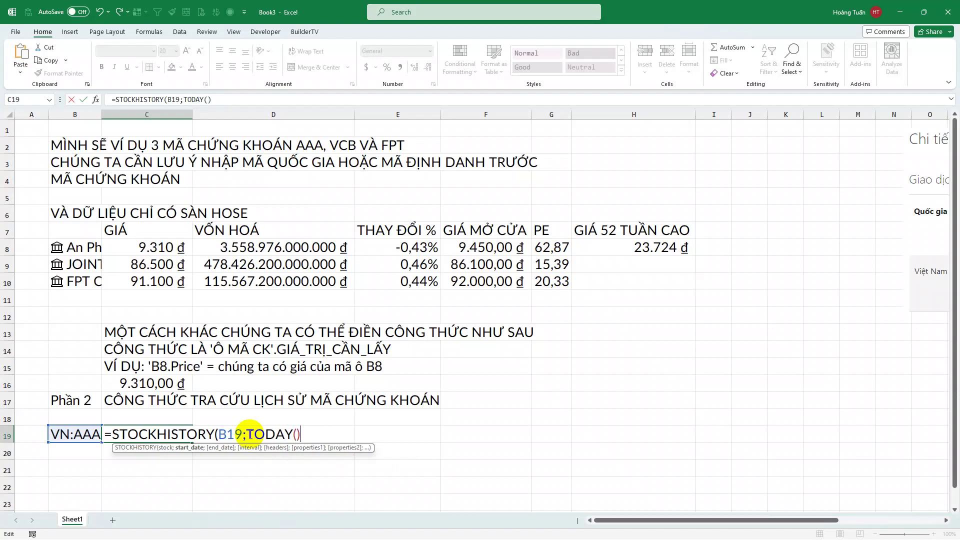
type("-30;")
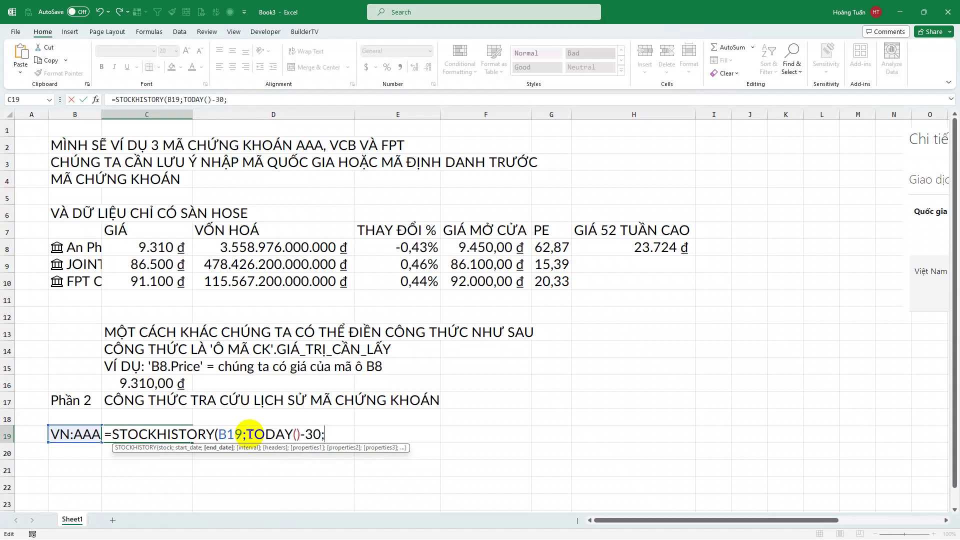
type("TODA")
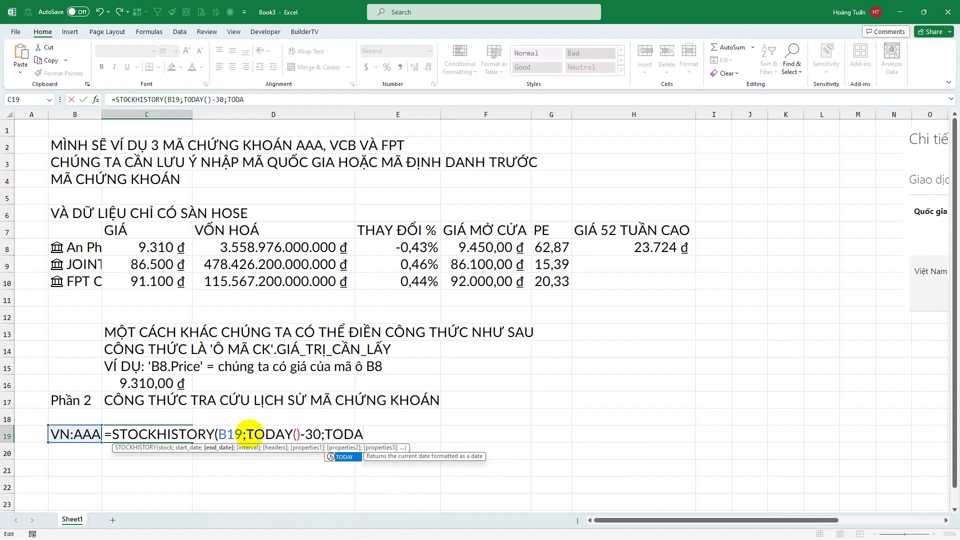
key("Tab")
type(")")
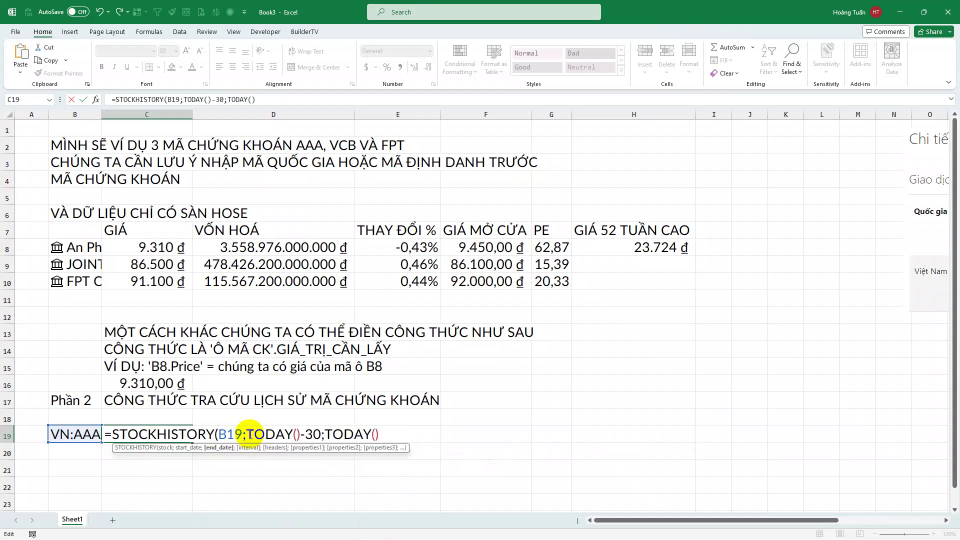
type(")")
key("Return")
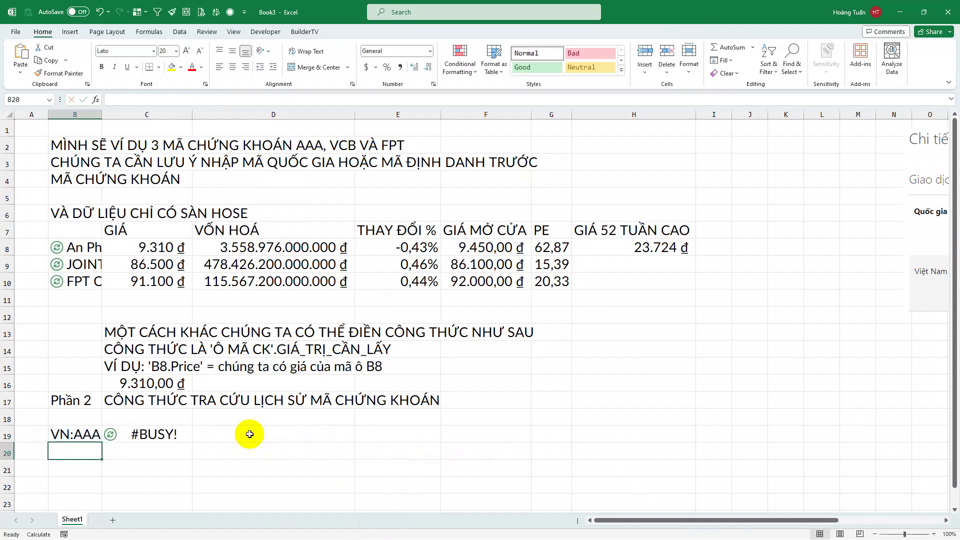
Examine the dates and closing prices that the STOCKHISTORY formula returns for VN:AAA
scroll(328, 407, "down", 4)
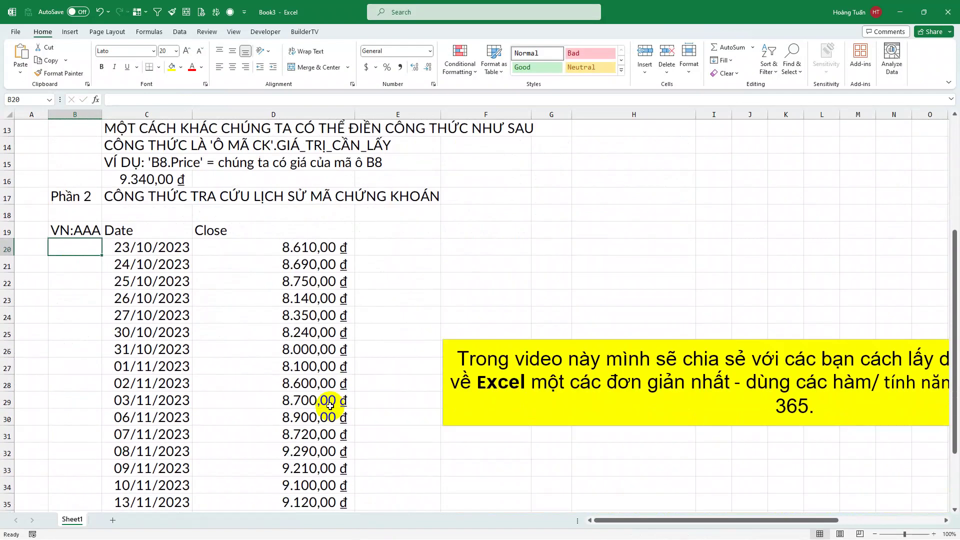
left_click(539, 383)
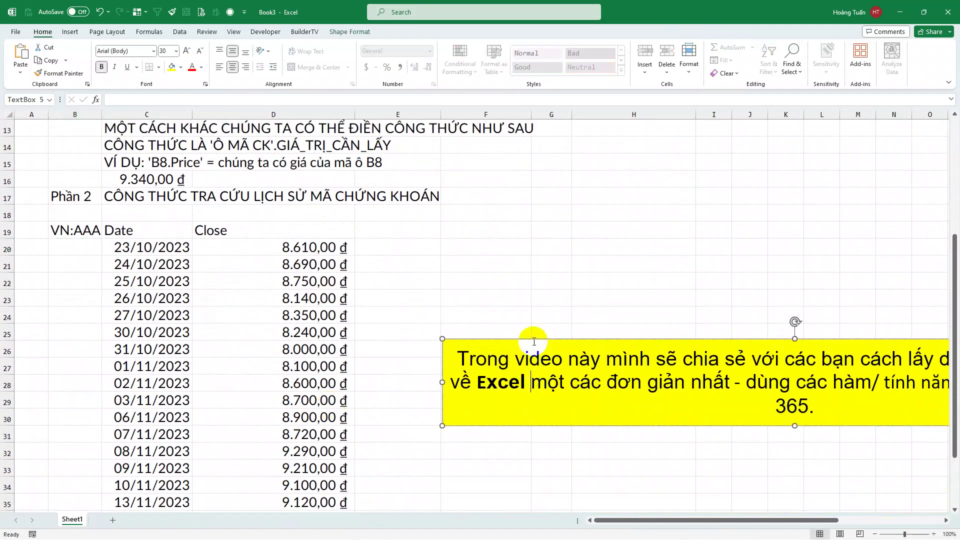
scroll(341, 320, "down", 1)
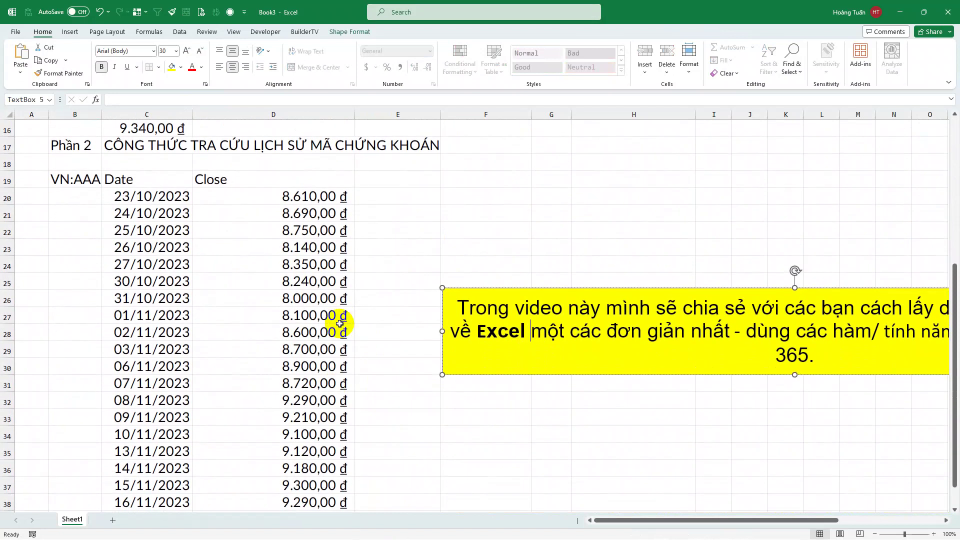
left_click(148, 198)
left_click(303, 196)
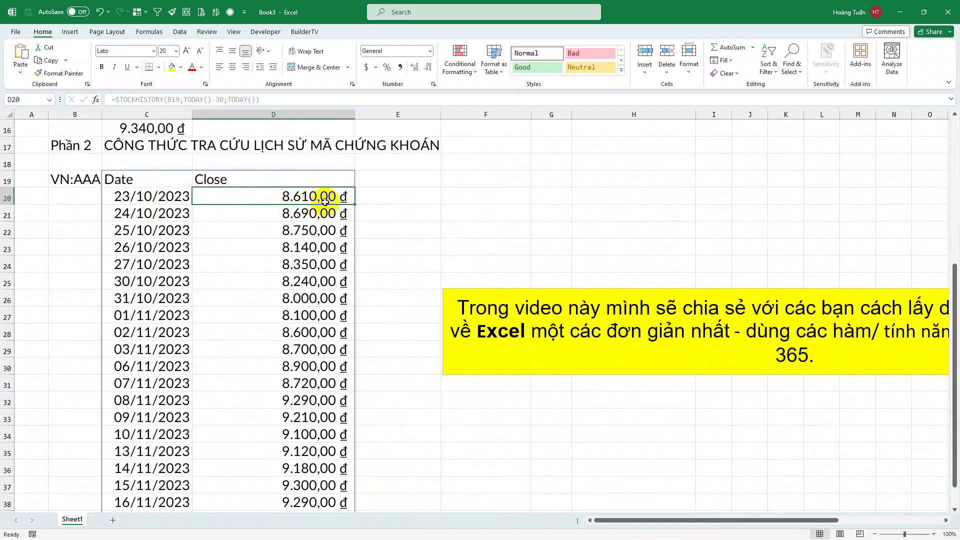
scroll(322, 216, "down", 1)
scroll(323, 216, "up", 1)
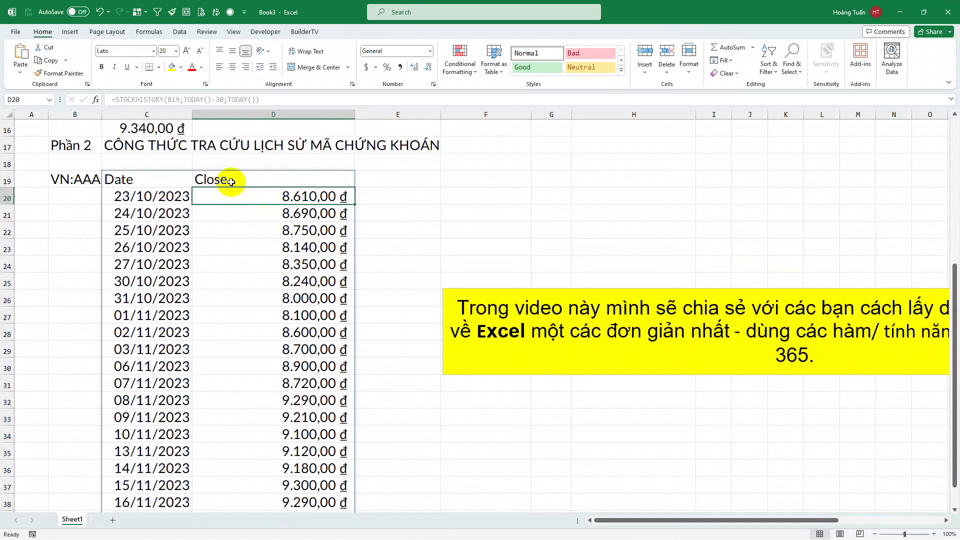
Enter the note "MẶC ĐỊNH SẼ LÀ NGÀY VÀ GIÁ ĐÓNG CỬA" in cell E19 beside the price history
left_click(392, 181)
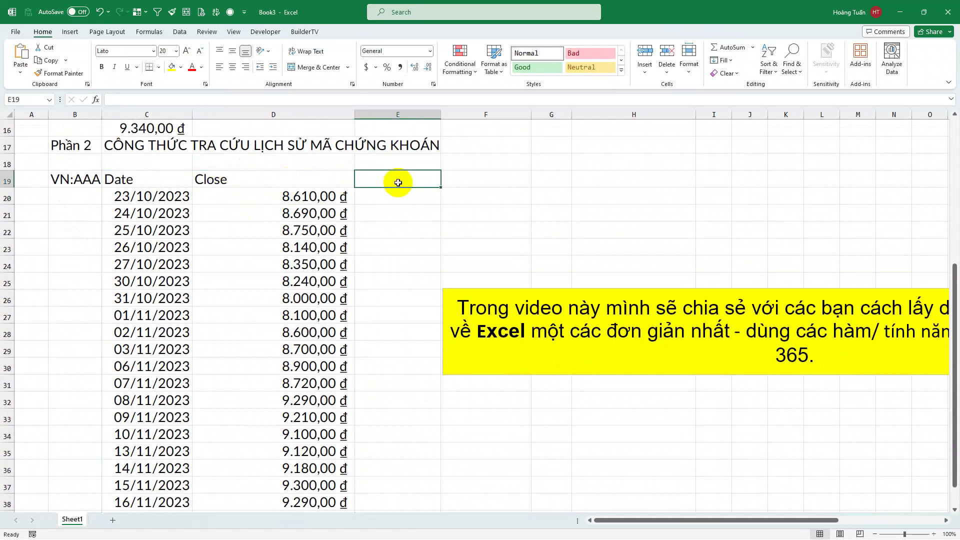
type("MĂ")
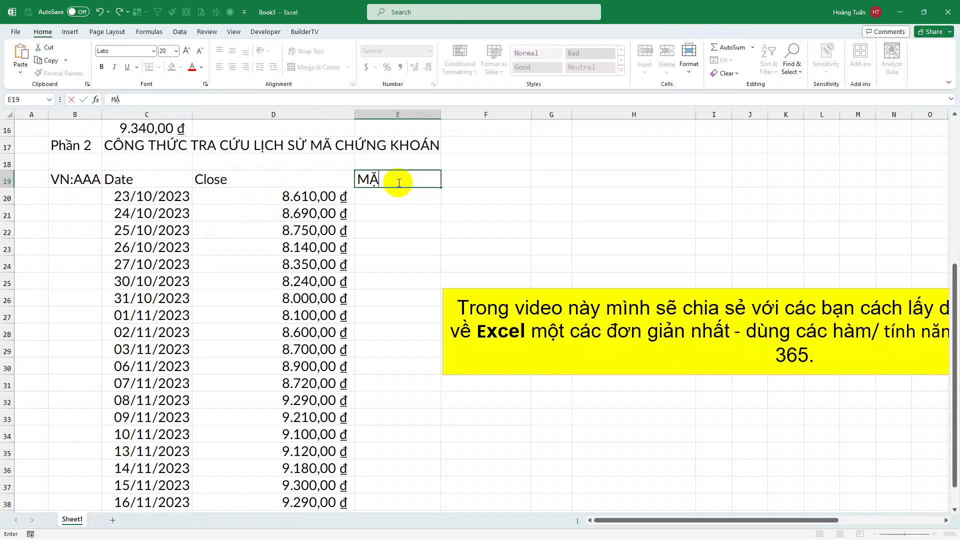
type("C ĐINN")
key("BackSpace")
type("H SẼ LÀ")
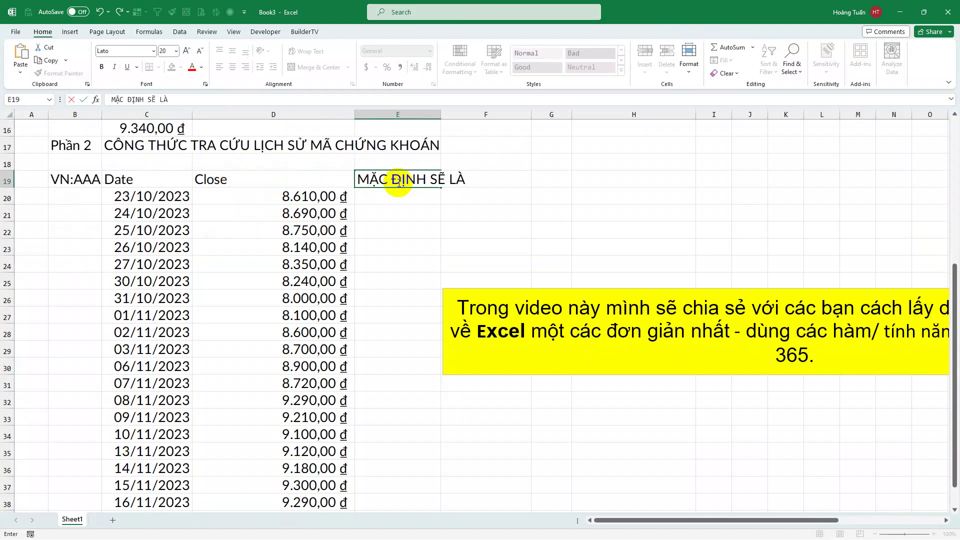
type(" NGÀY VÀ GIÁ")
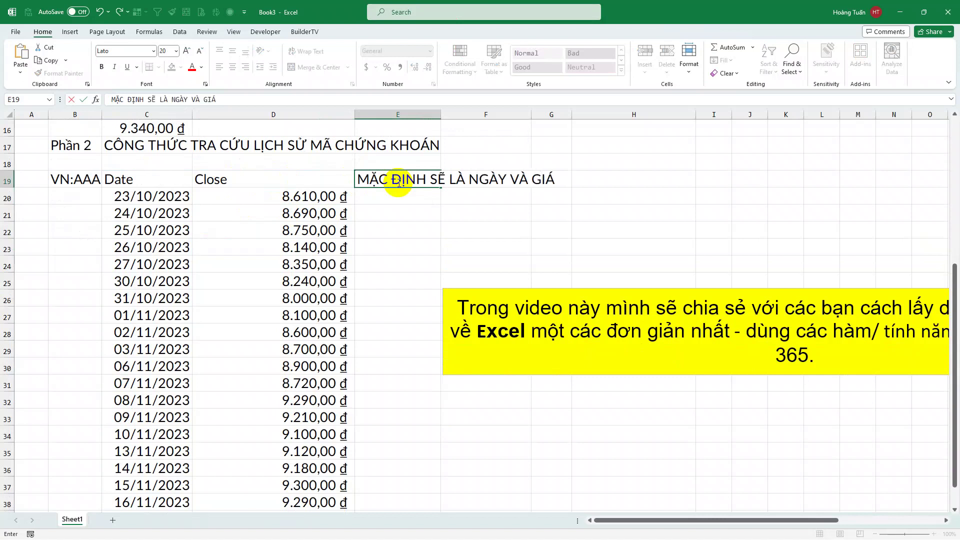
type(" ĐONG CỬA")
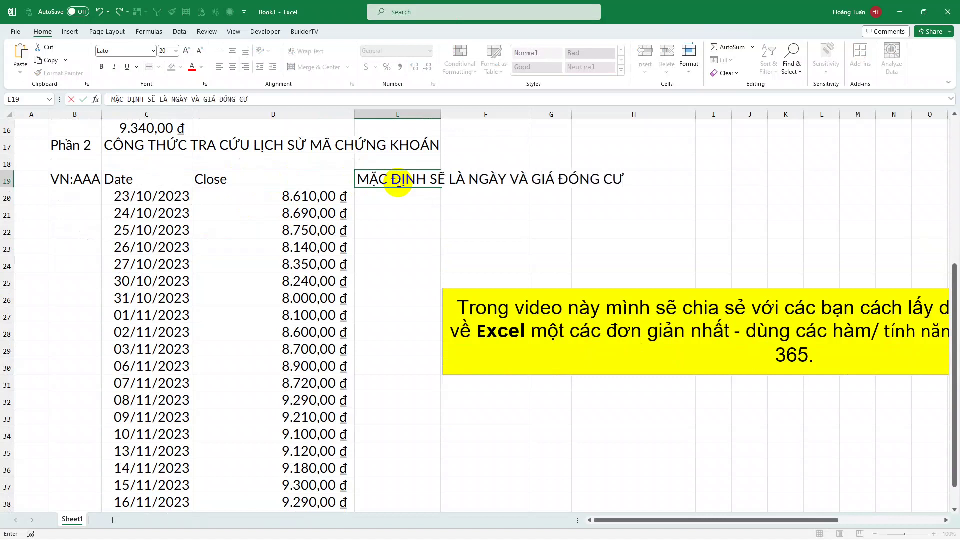
key("Return")
Enter the note "CHÚNG TA CÓ THỂ TUỲ CHỌN CÁC THÔNG SỐ SAU" in cell E20
type("CHỨNG")
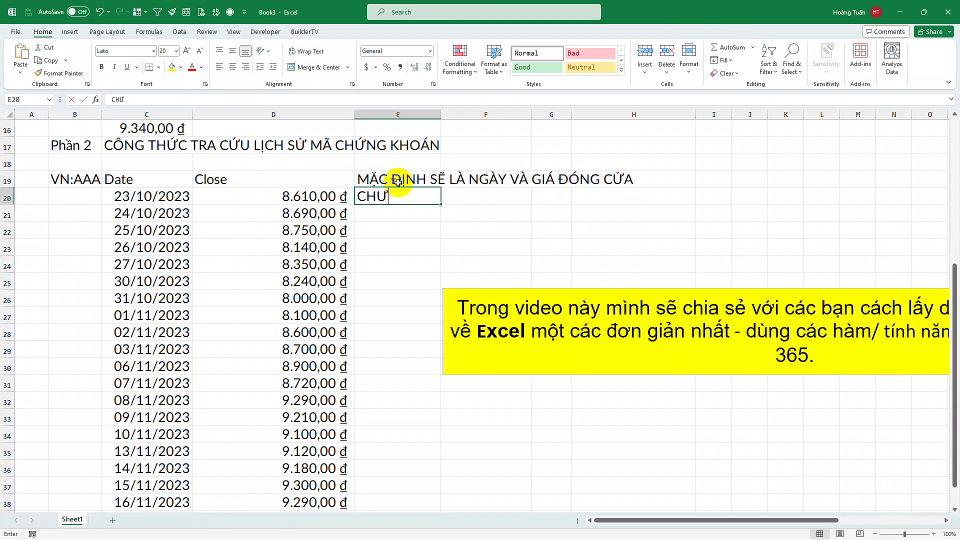
key("BackSpace")
key("BackSpace")
key("BackSpace")
type("ÚNG")
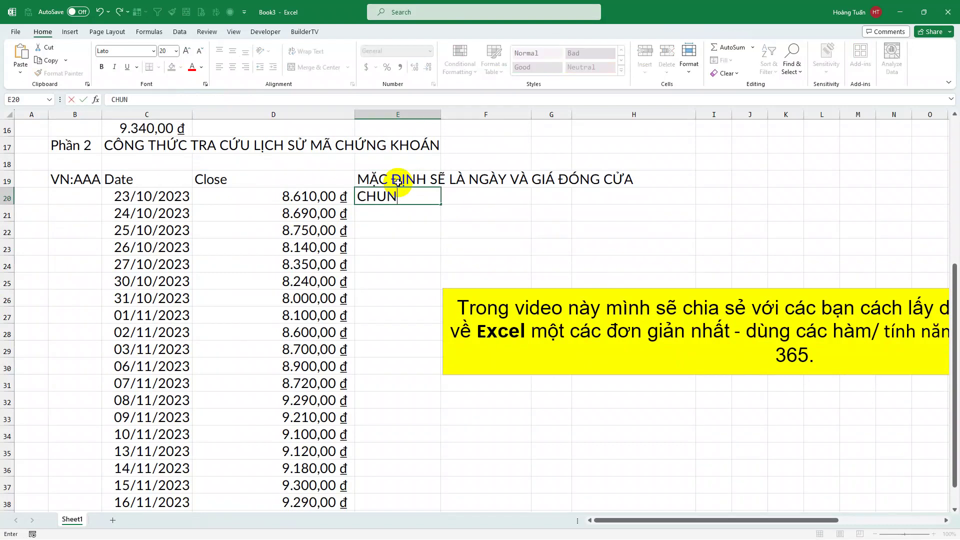
type(" TA CÓ THE")
type(" T")
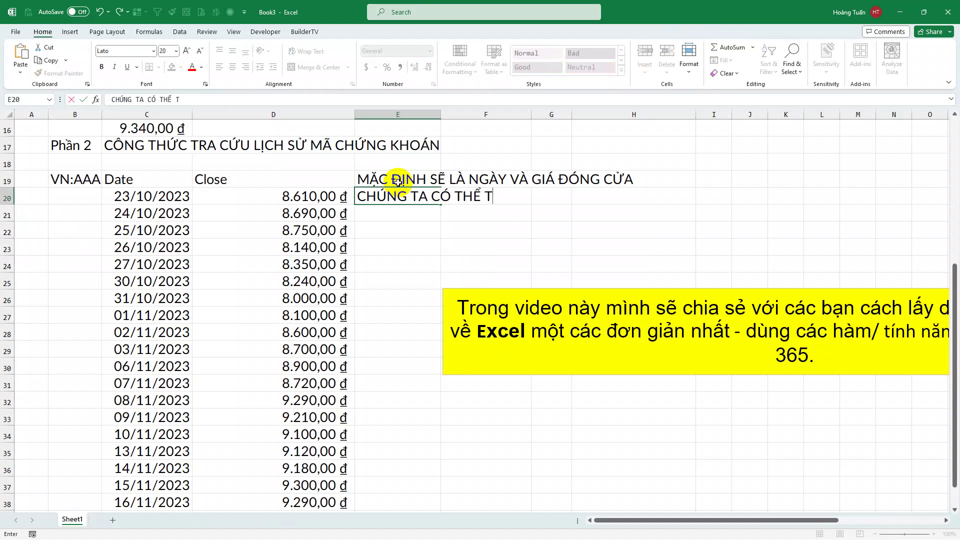
type("UỲ ")
type("CHỌN CÁC")
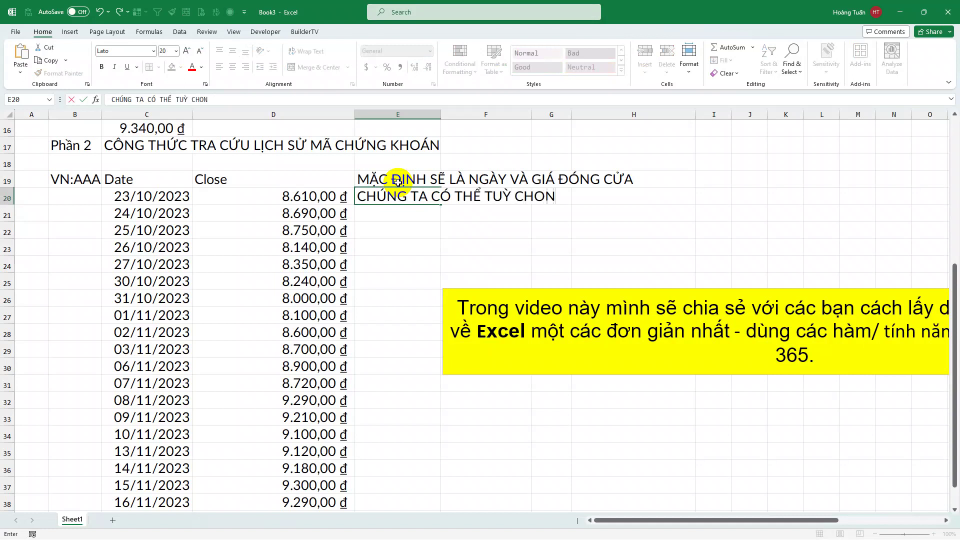
type(" THÔNG SỐ")
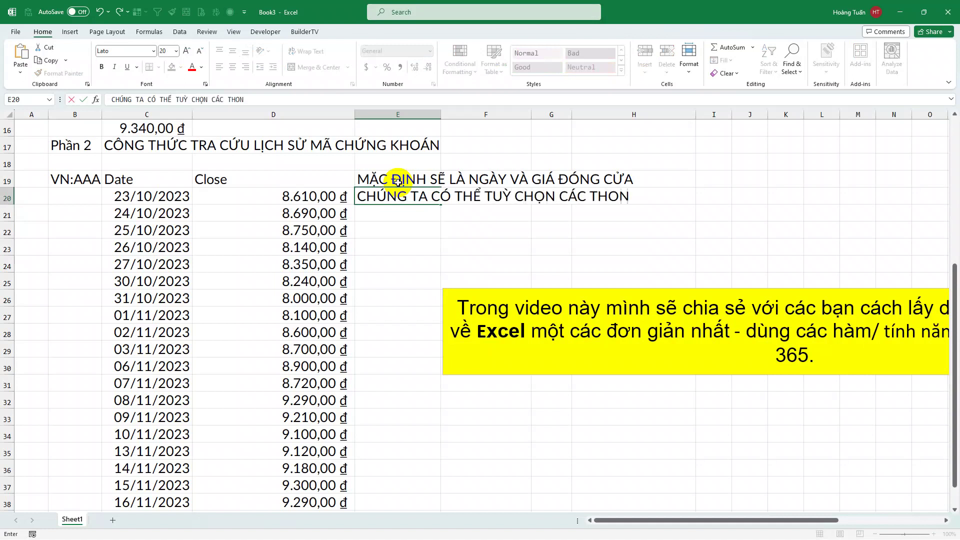
type(" SAU")
key("Return")
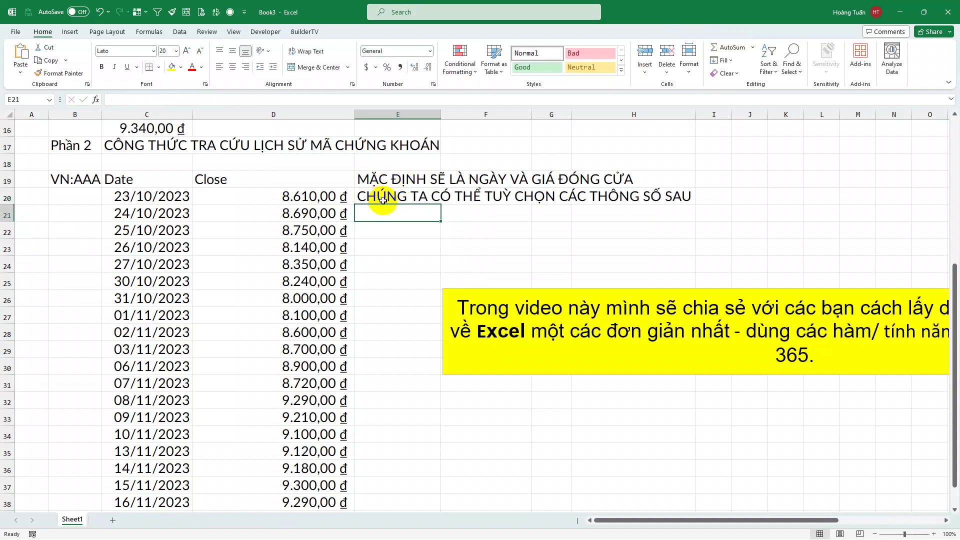
Enter "VÍ DỤ" in cell E21, and clear the notes in E19:E21
type("VÍ DỤ")
key("Return")
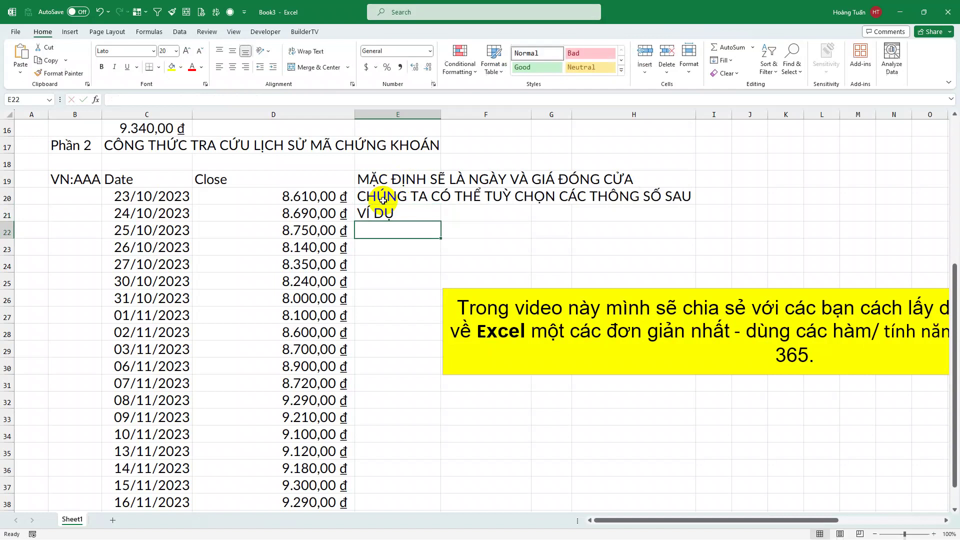
left_click_drag(373, 182, 378, 214)
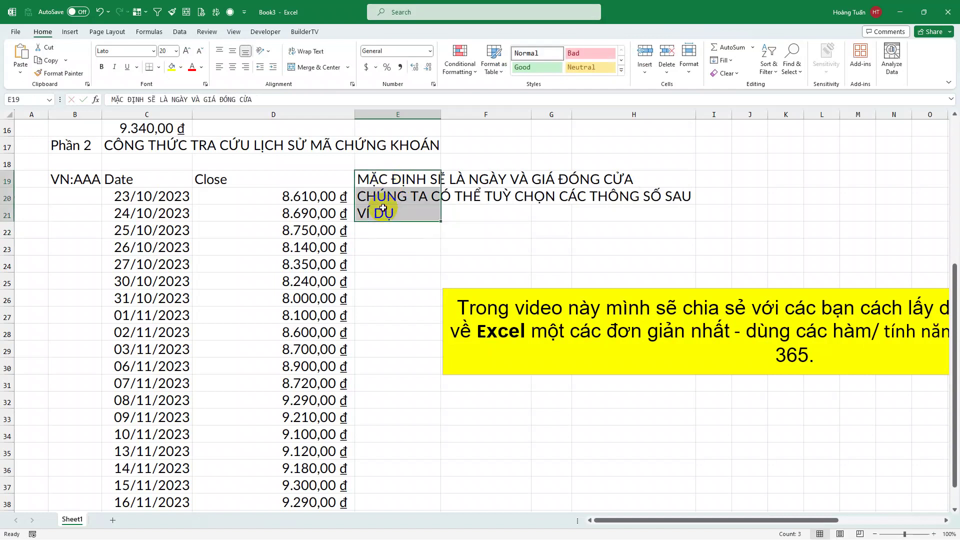
key("Delete")
Extend the STOCKHISTORY formula in C19 with a weekly interval (1) and the instrument identifier and header option (2)
left_click(64, 178)
left_click(167, 179)
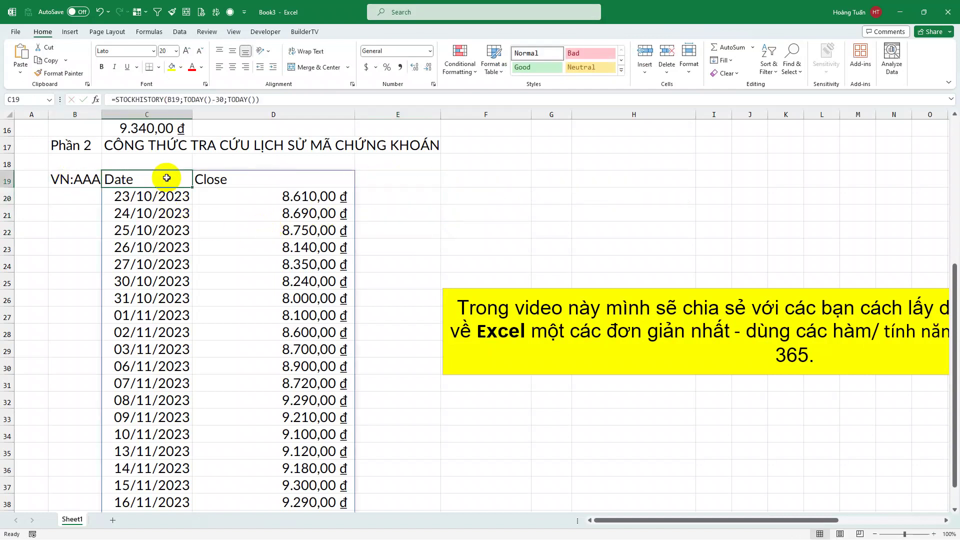
left_click(256, 100)
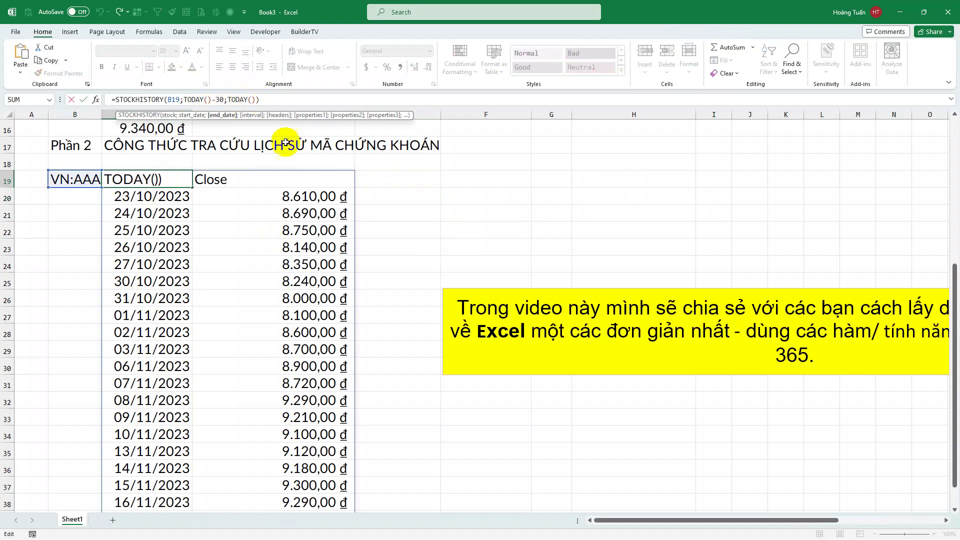
type(";")
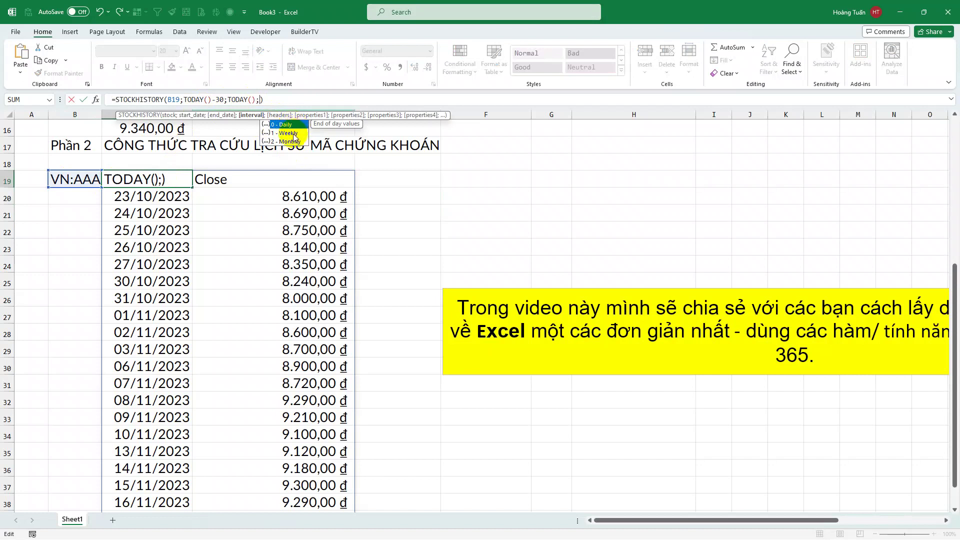
double_click(293, 134)
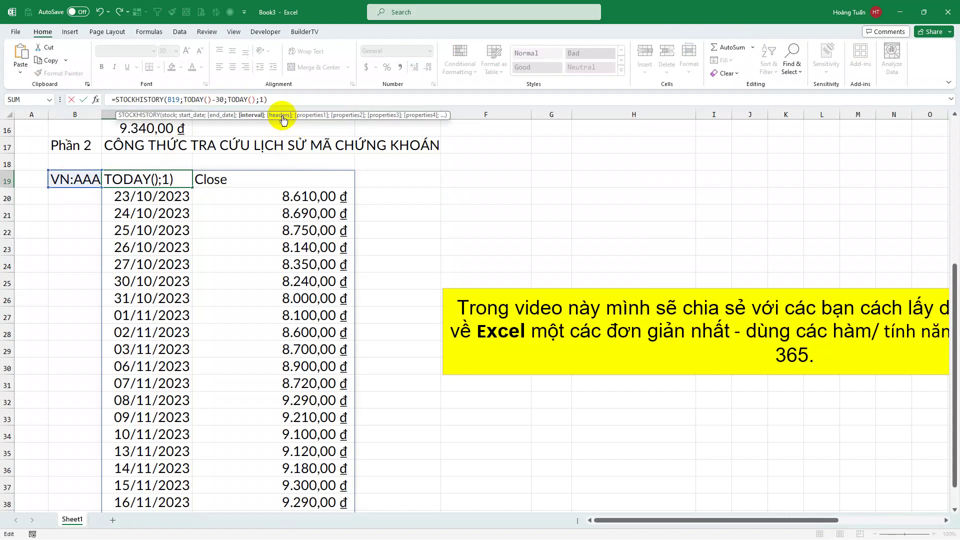
type(";")
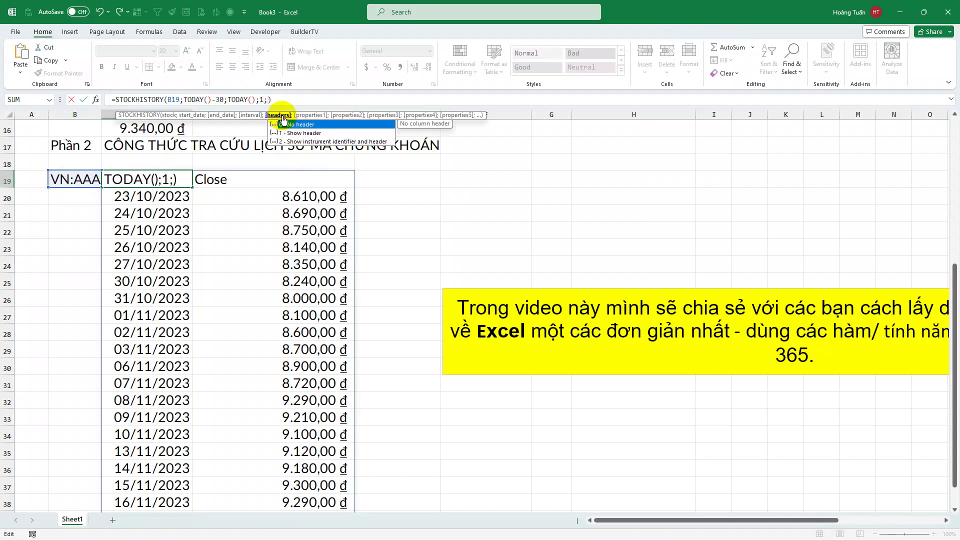
double_click(300, 142)
Add properties 0;1;2;3;4;5 to the C19 STOCKHISTORY formula to return date, close, open, high, low and volume
type(";")
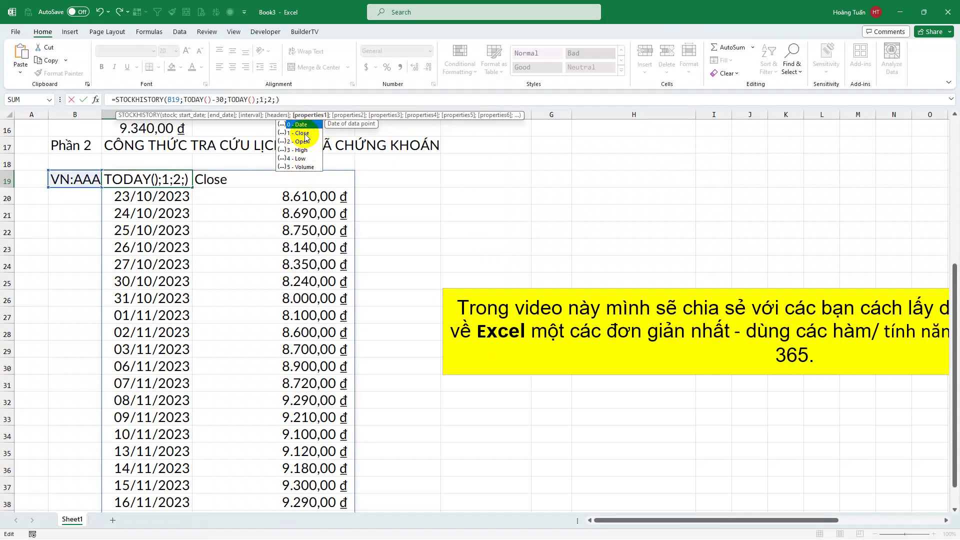
double_click(305, 135)
type(";")
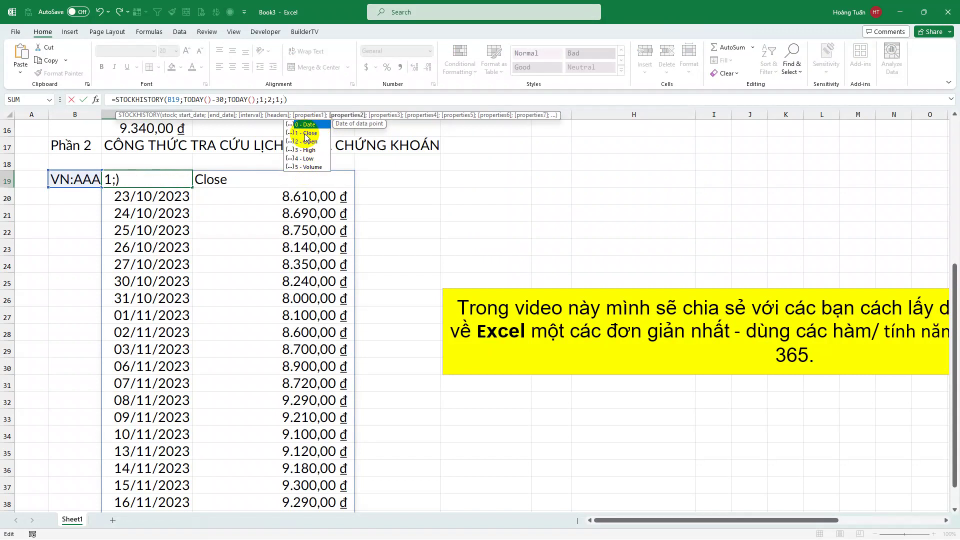
key("BackSpace")
key("BackSpace")
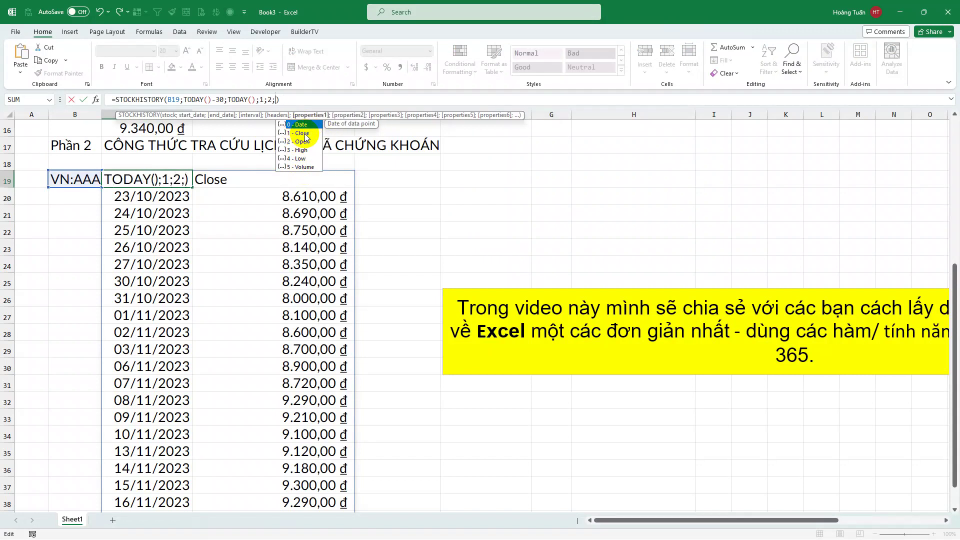
type("0;1")
type(";2;3;4")
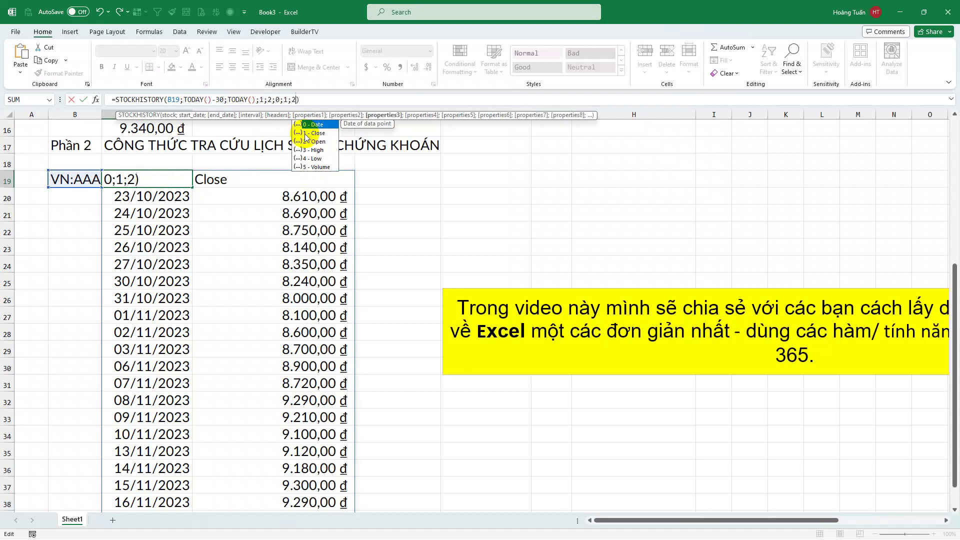
type(";5")
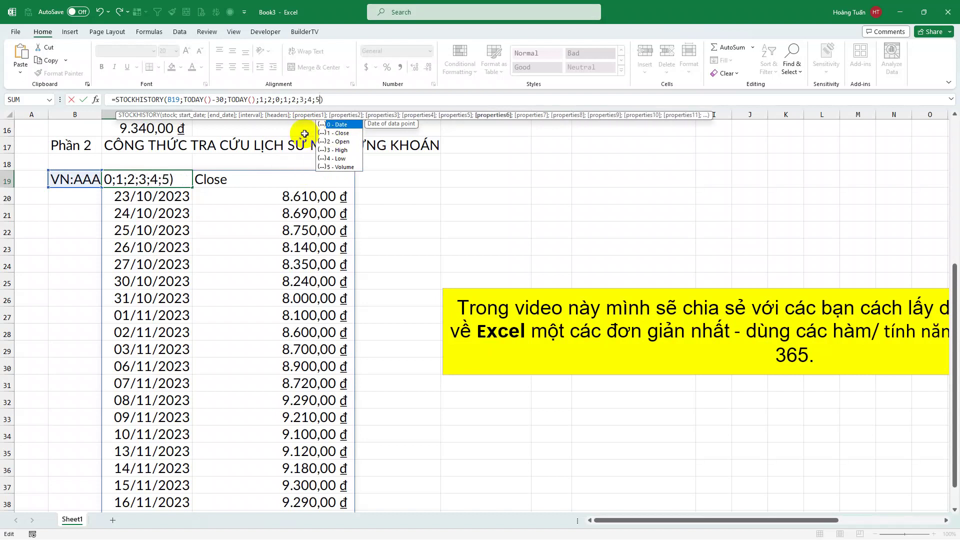
key("Return")
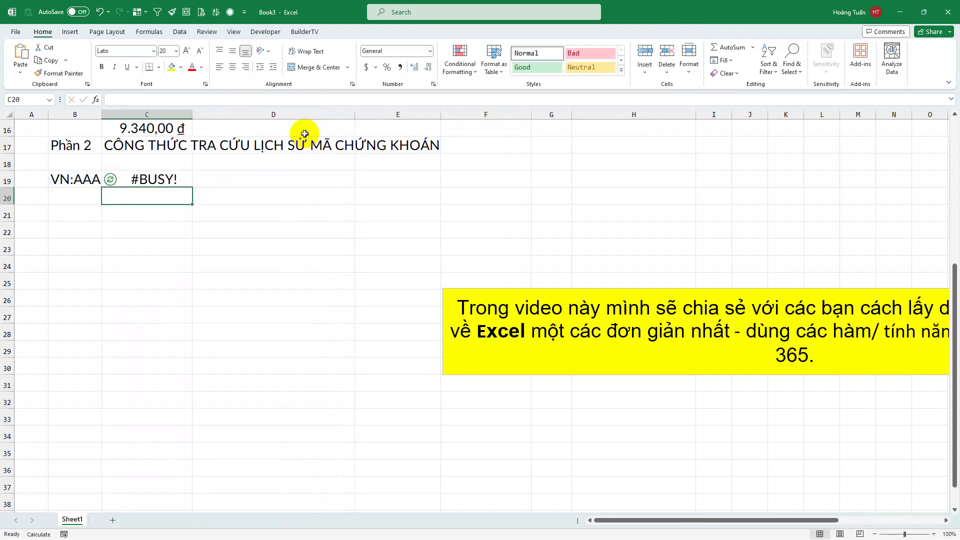
AutoFit column G to its Low prices and move the yellow text box below the price history table
left_click(525, 353)
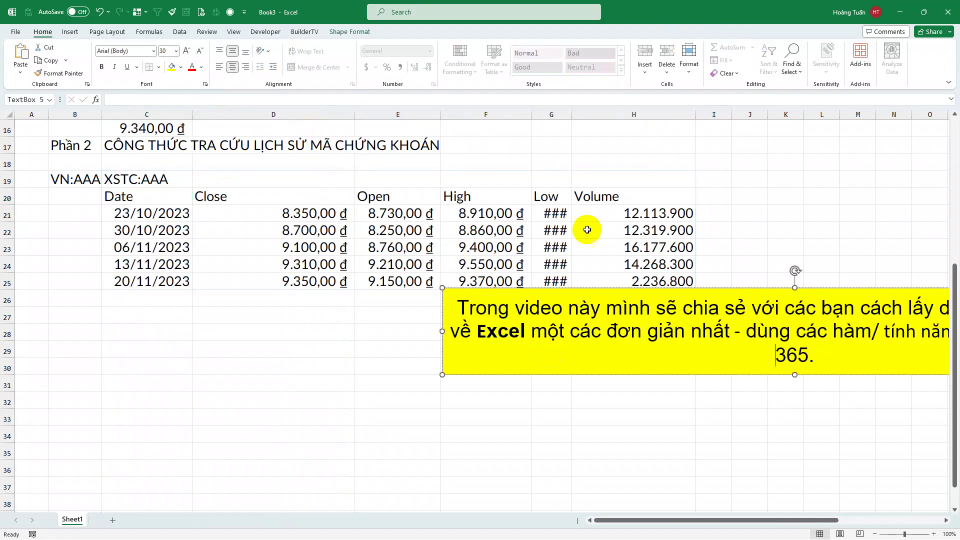
double_click(573, 115)
left_click(648, 364)
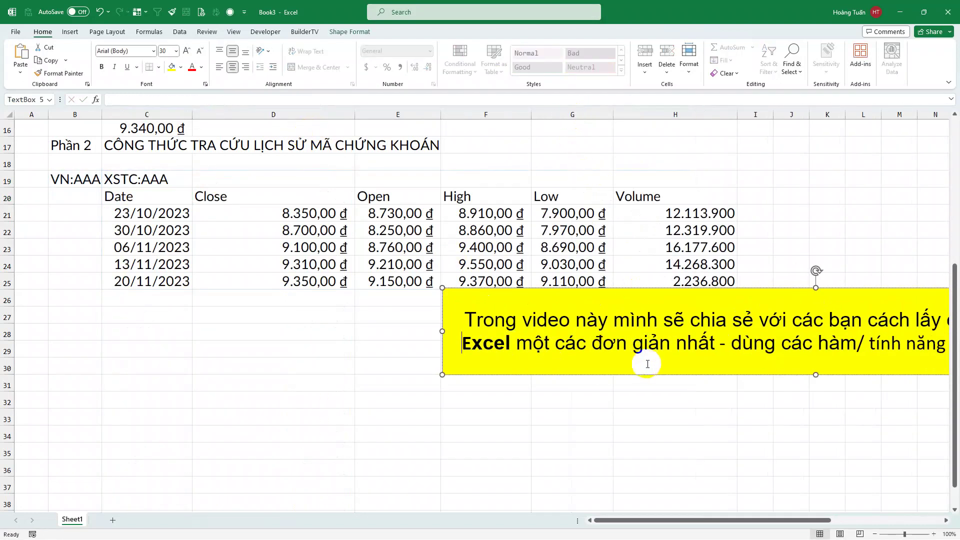
left_click_drag(592, 373, 253, 520)
scroll(295, 395, "up", 1)
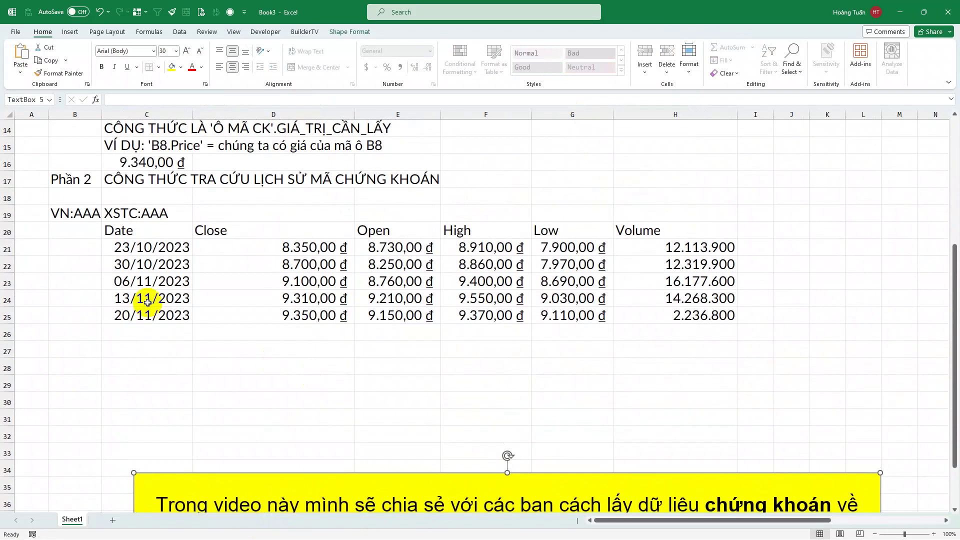
Enter "NHƯ VẬY VỚI CÁC HÀM MẶC ĐỊNH CỦA EXCEL 365, CHÚNG TA HOÀN TOÀN CÓ THỂ TẠO BẢNG" in cell C48
left_click(158, 245)
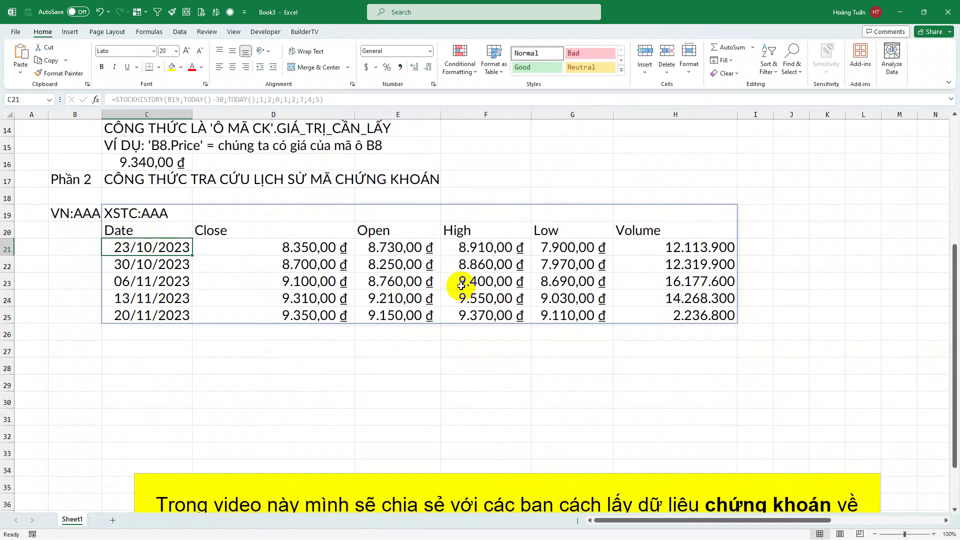
scroll(462, 286, "up", 5)
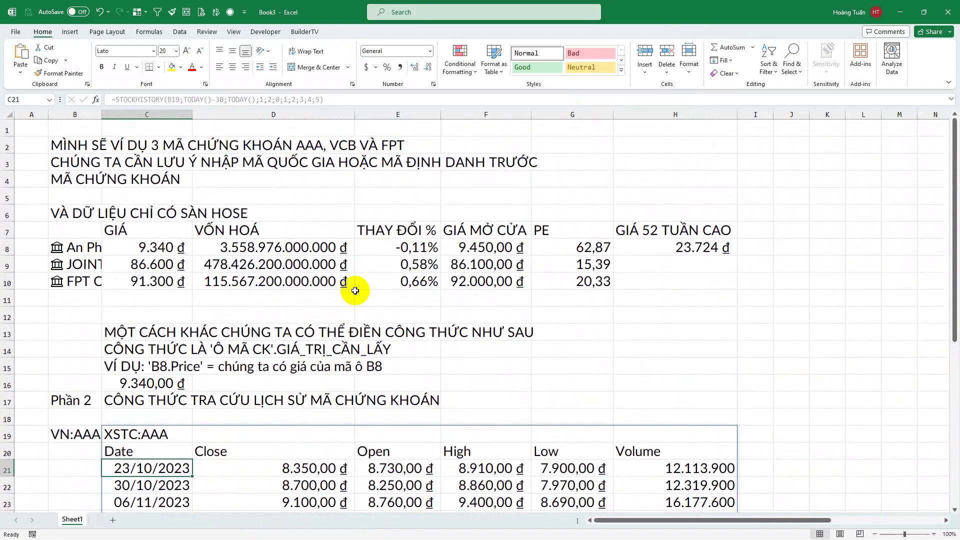
scroll(350, 290, "down", 10)
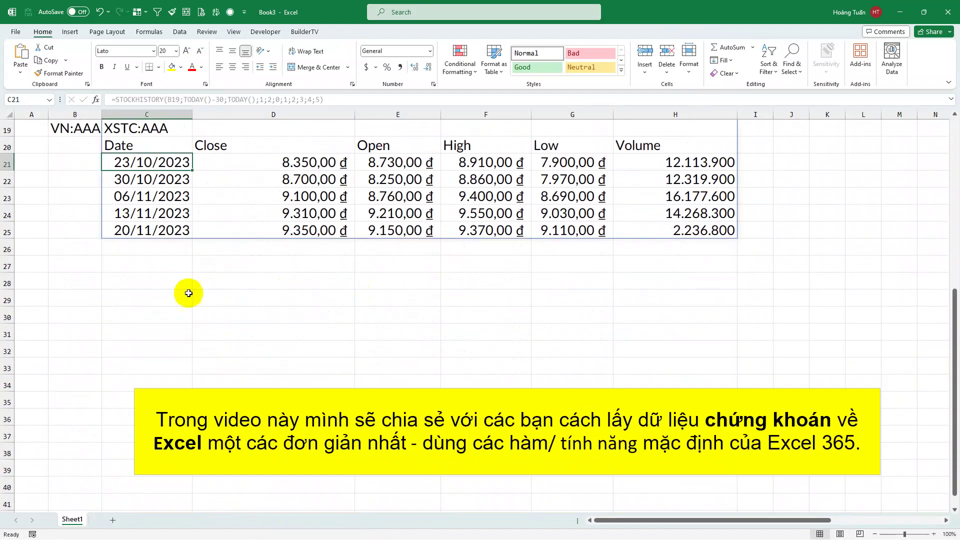
scroll(196, 281, "down", 4)
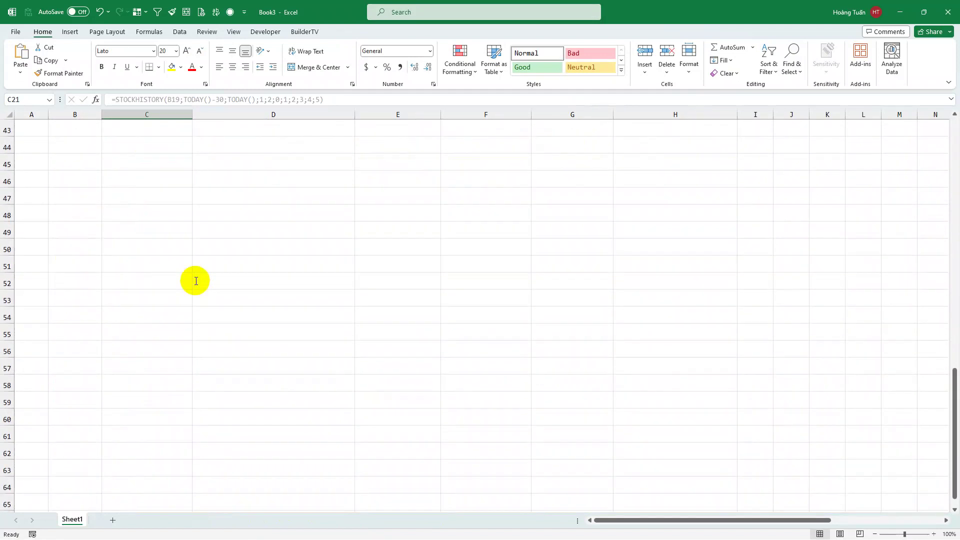
left_click(145, 210)
type("NHƯ")
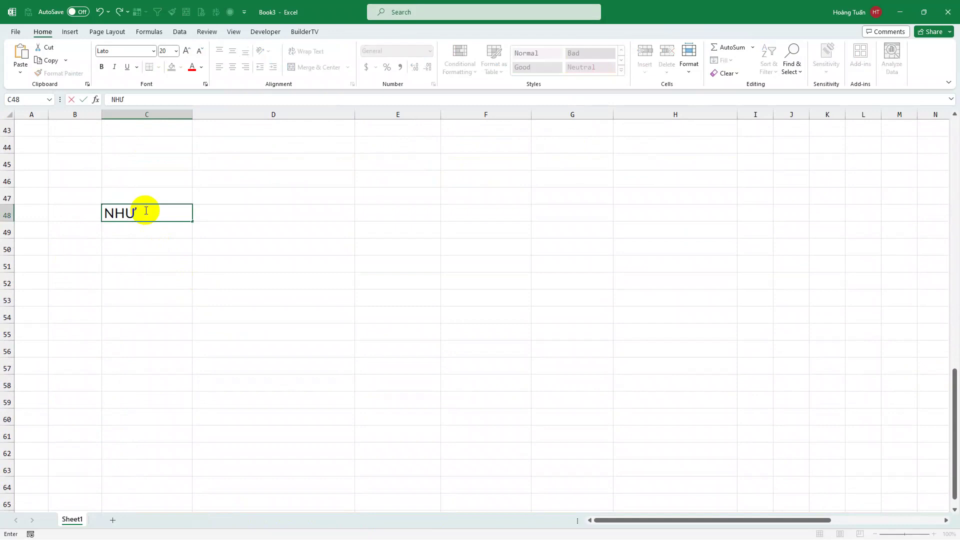
type(" VÂY")
type(" VỚI CÁC")
type(" HÀM MẶC Đ")
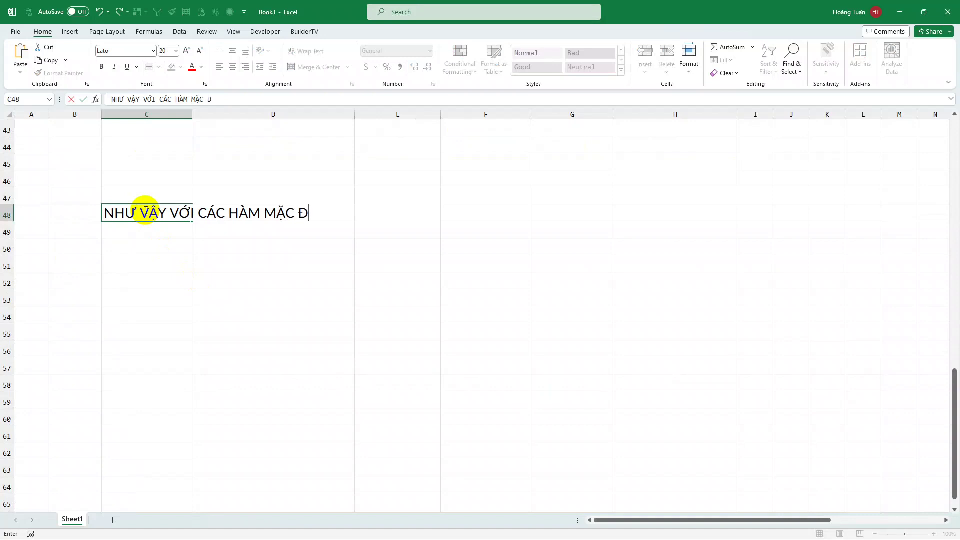
type("ỊNH CỦA ")
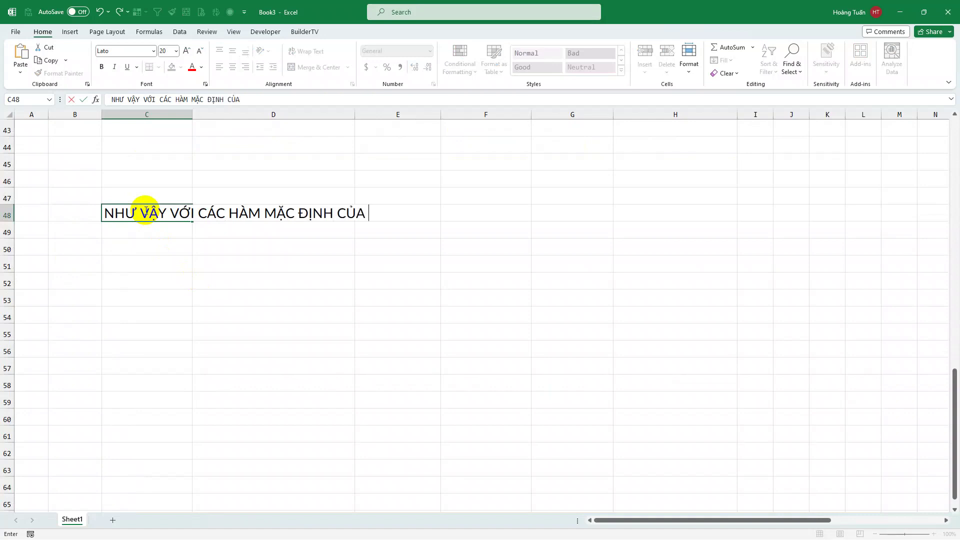
type("EXCEL 365")
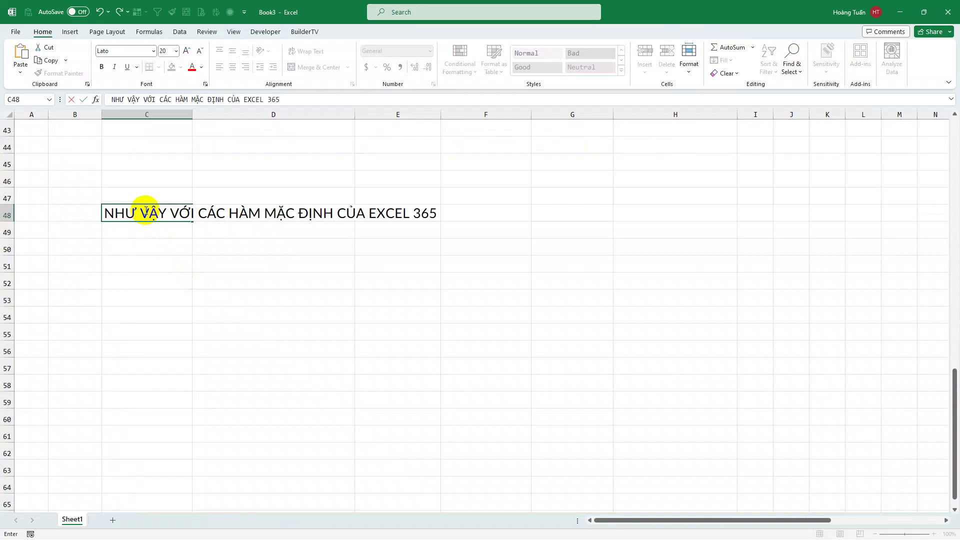
type(", CHÚNG TA ")
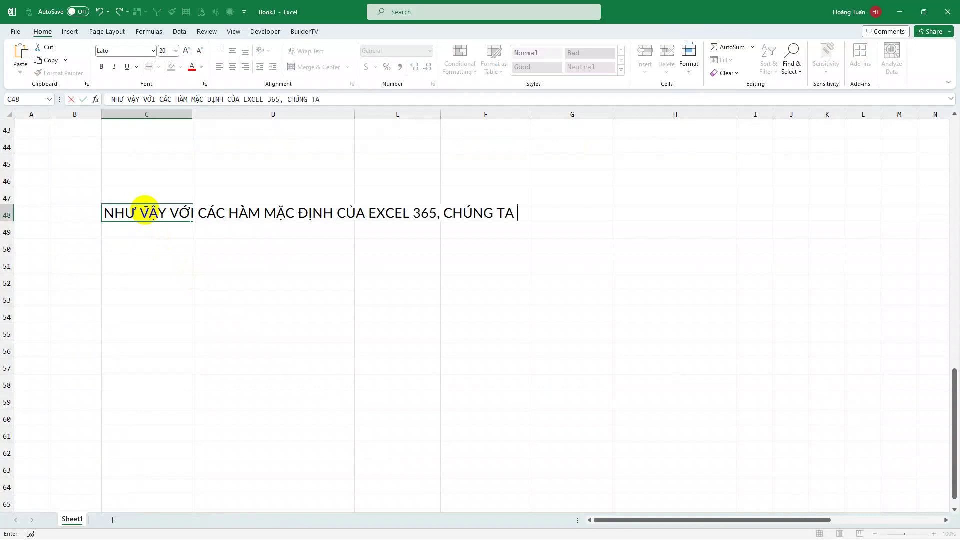
type("HOÀN TOÀN C")
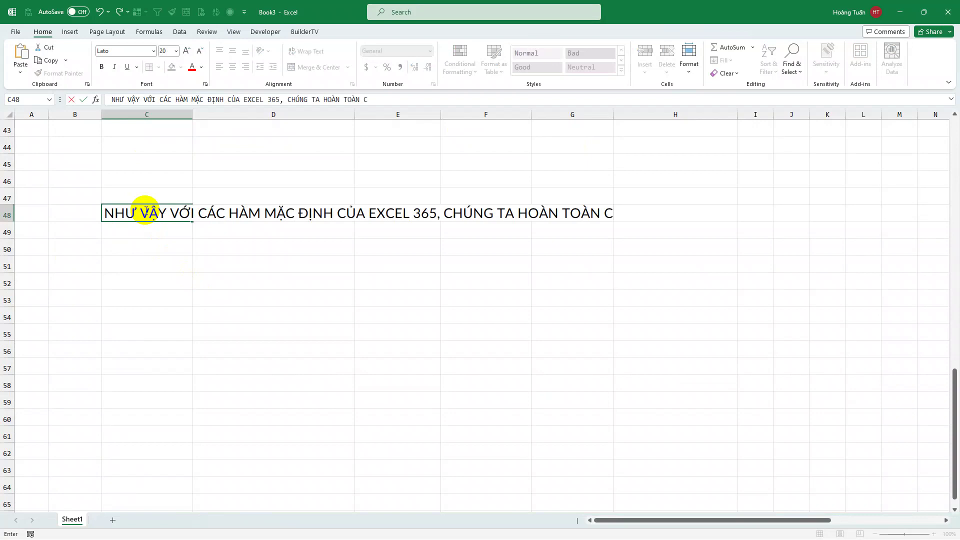
type("Ó THỂ TA")
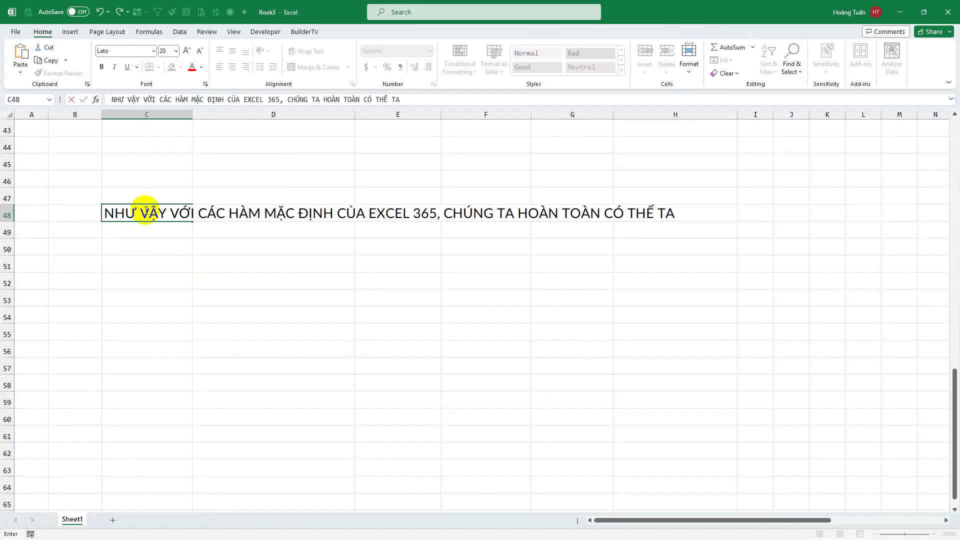
type("OJ BANG")
key("Return")
Continue the note in cell C49 with "DANH MỤC ĐẦU TƯ MÀ KHÔNG CẦN SỰ HỖ TRỢ CỦA VBA HOẶC WEB BÊN NGOÀI"
type("DANH")
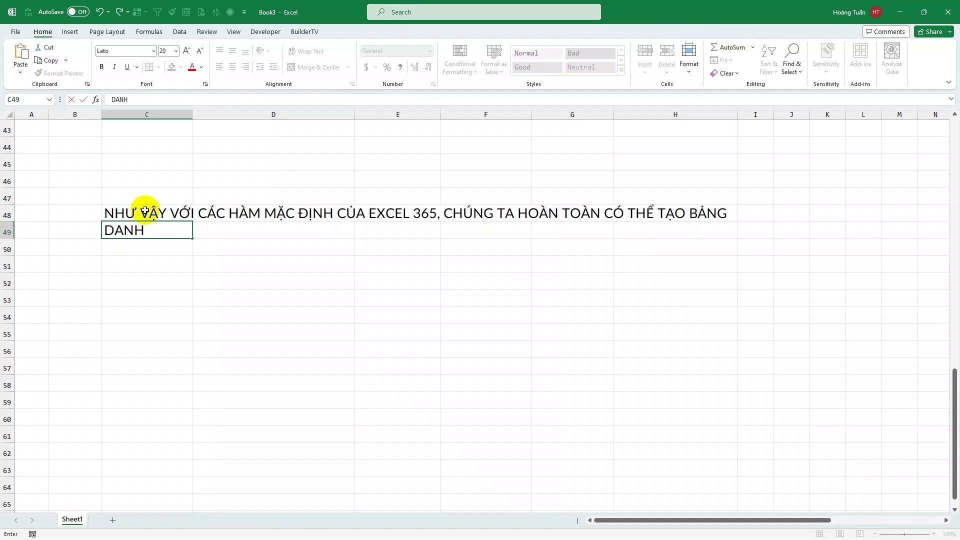
type(" MỤC ĐẦU T")
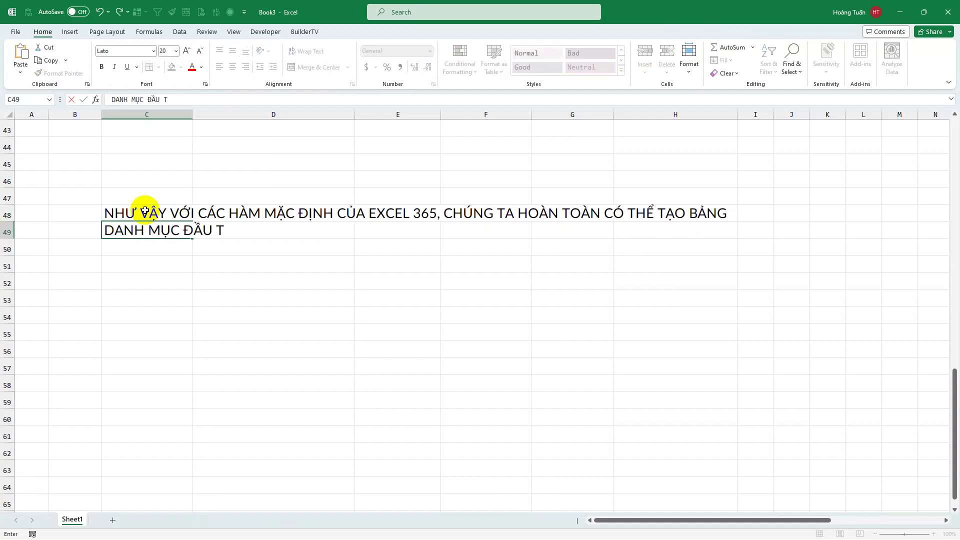
type("Ư M")
type("À KHÔNG C")
key("BackSpace")
type("KHÔNG CAẦN")
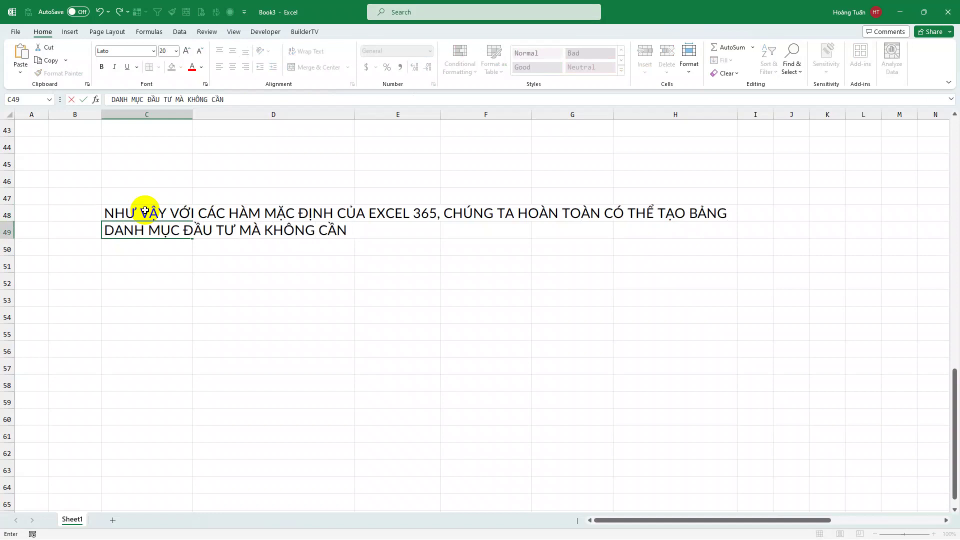
type(" SƯ")
type(" HÔ")
type(" TRỢ CUA")
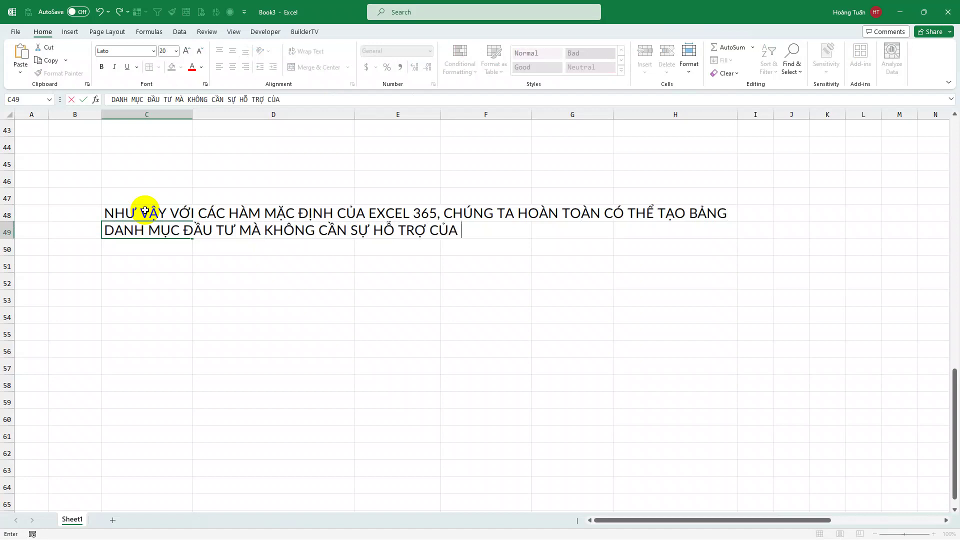
type(" VBA HOẶC WE")
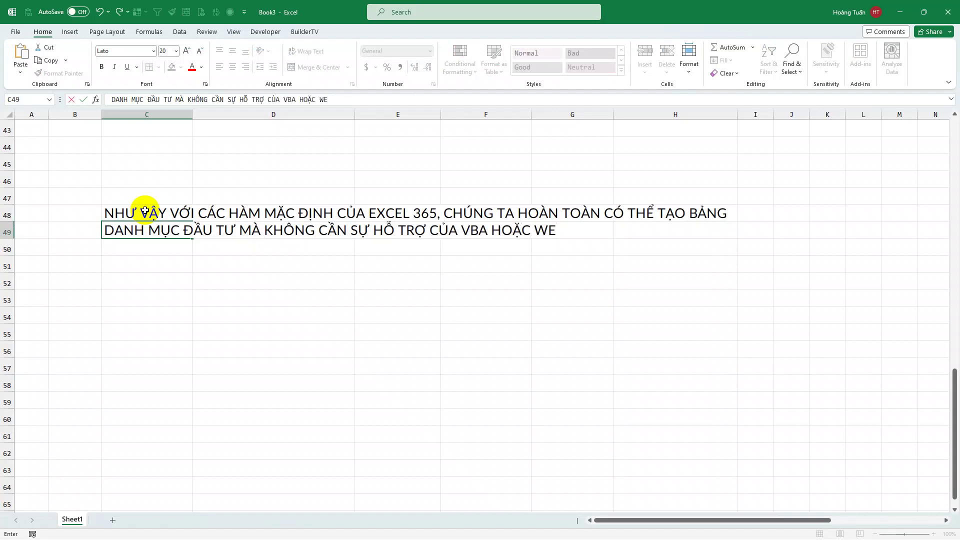
type("B BÊN NGOÀI")
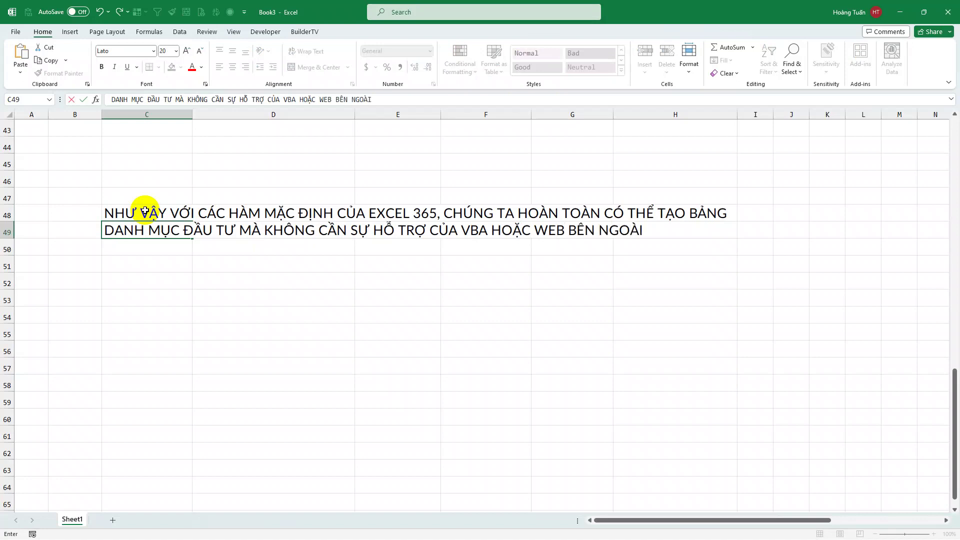
key("Return")
Enter "VÍ DỤ" in cell C51 below the closing note, and select cell C53
key("Down")
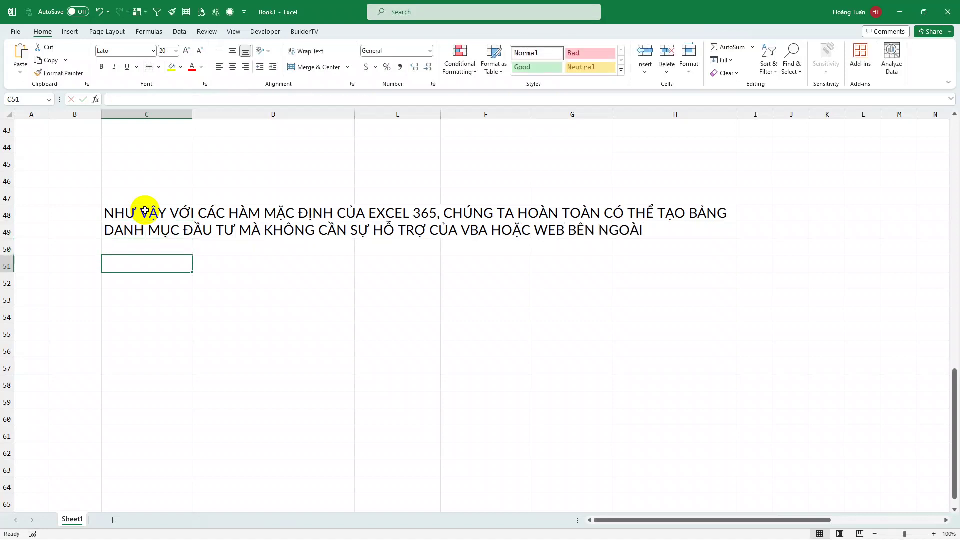
type("VÍ DU")
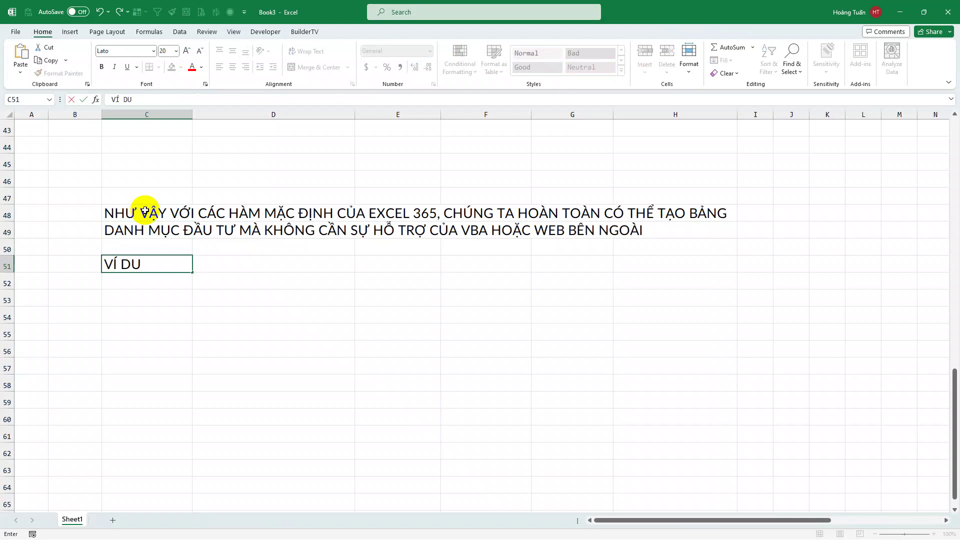
key("Return")
key("Down")
key("Down")
key("Down")
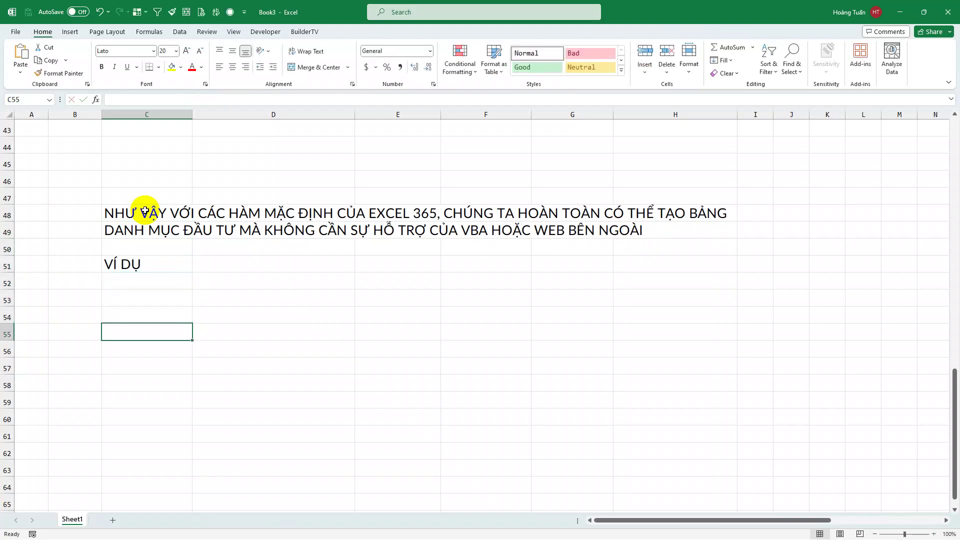
key("Up")
key("Up")
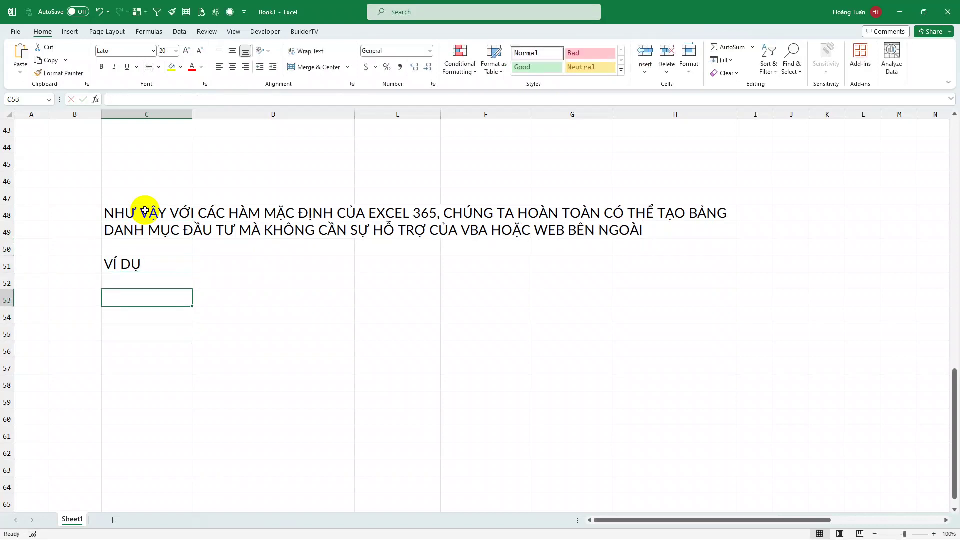
Enter "NẾU DÙNG HÀM LỊCH SỬ TA CÓ" in cell C53 and select cell C55
type("NẾU DUNG")
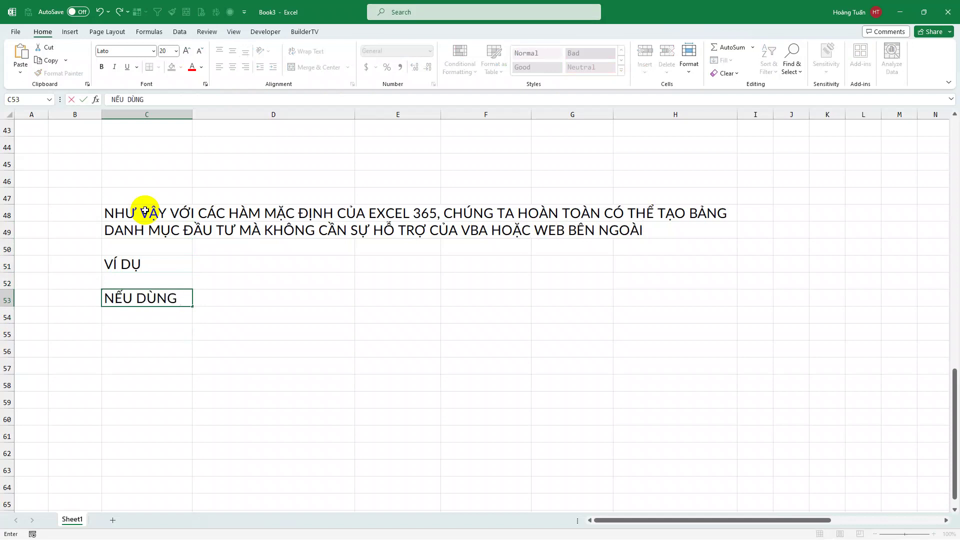
type(" HAM")
type(" L")
type("ỊCH S")
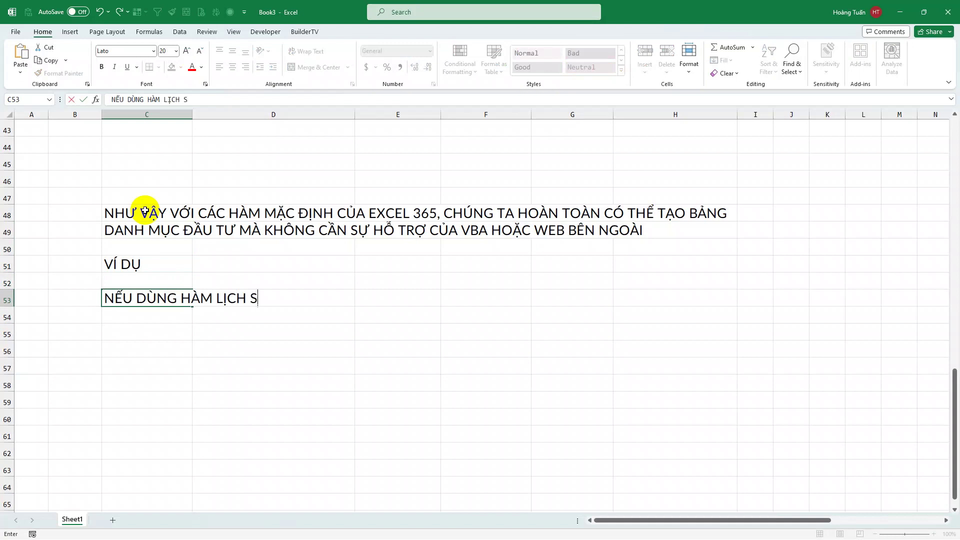
type("Ử TA CÓ")
key("Return")
key("Return")
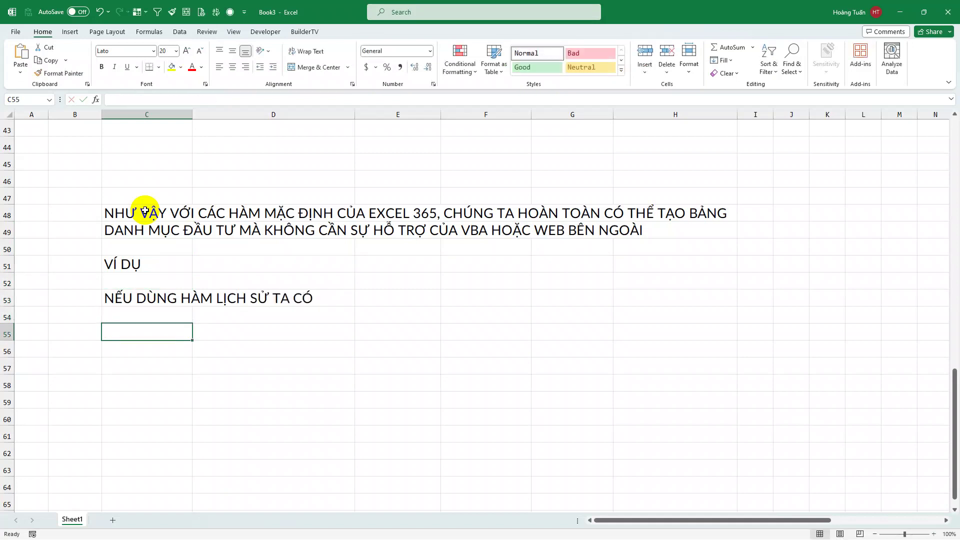
Enter the tickers VN:AAA in cell C55 and VN:FPT in cell C56
type("VN:")
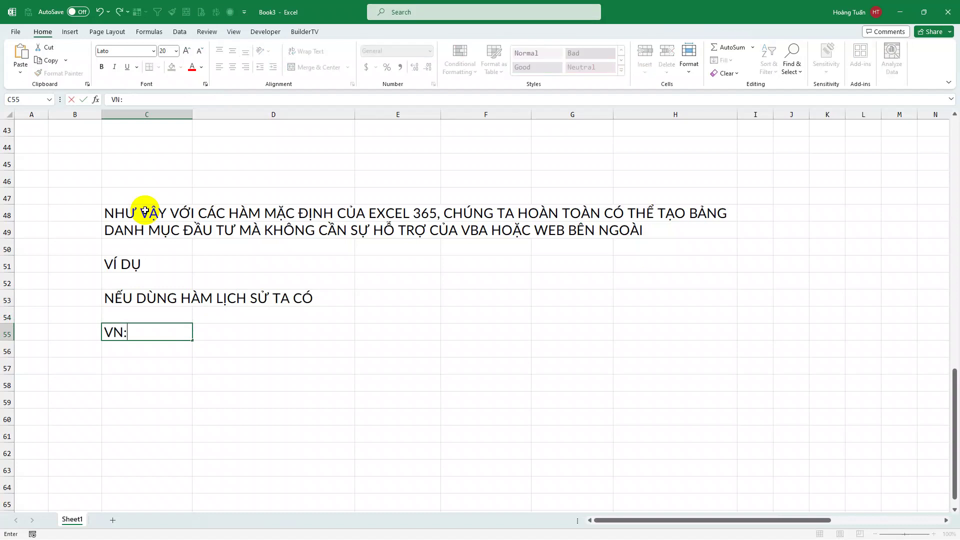
type("AAA")
key("Return")
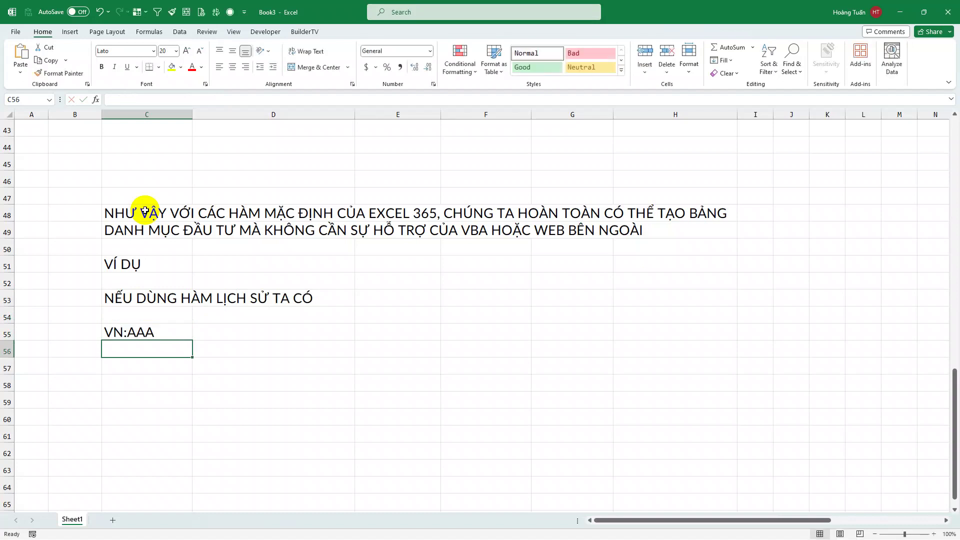
type("VN:")
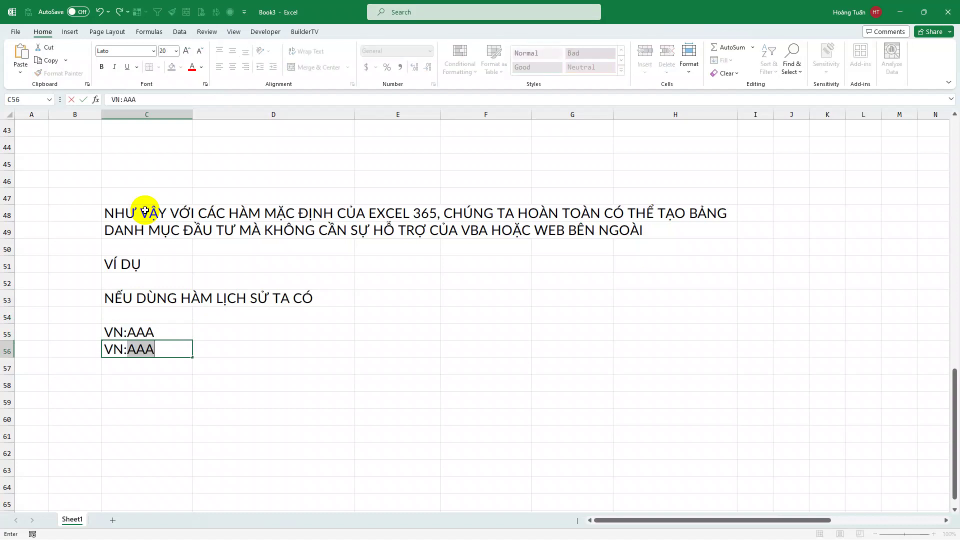
type("FPT")
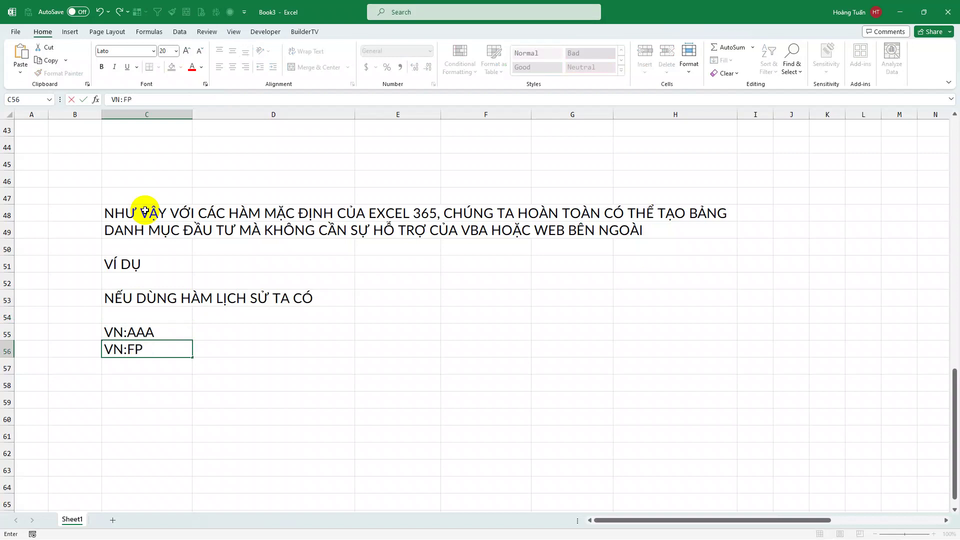
key("Tab")
Start a STOCKHISTORY formula in cell D55 with C55 as the stock argument
key("Up")
type("=")
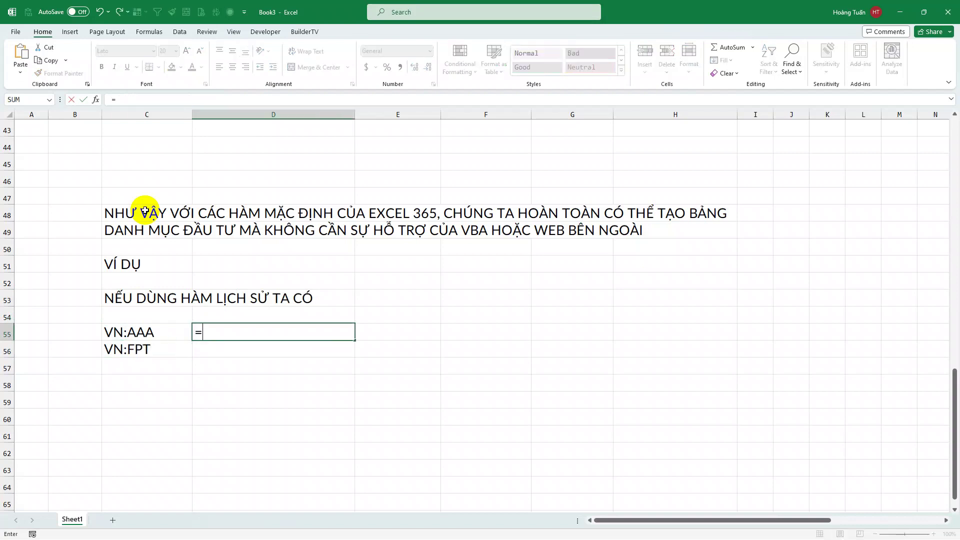
type("HIS")
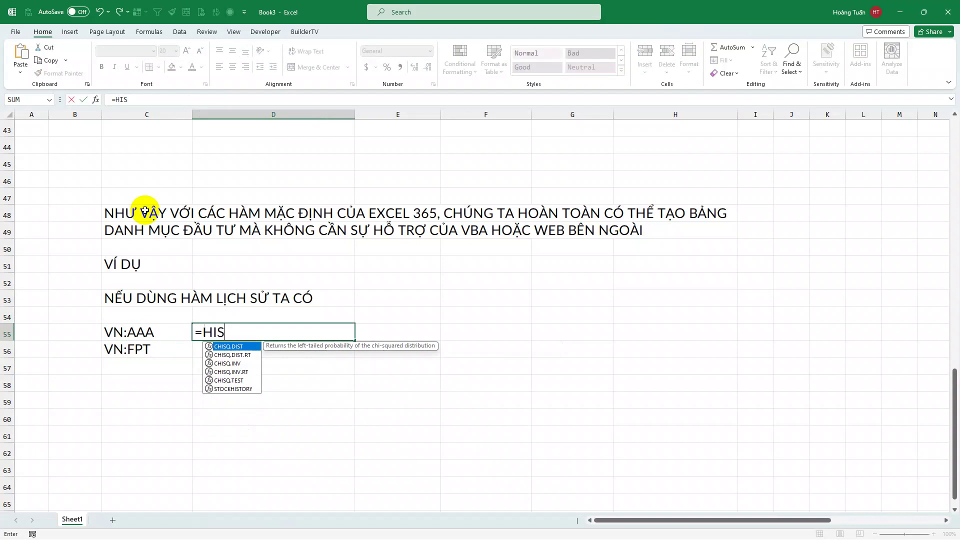
key("Down")
key("Down")
key("Down")
key("Down")
key("Down")
key("Tab")
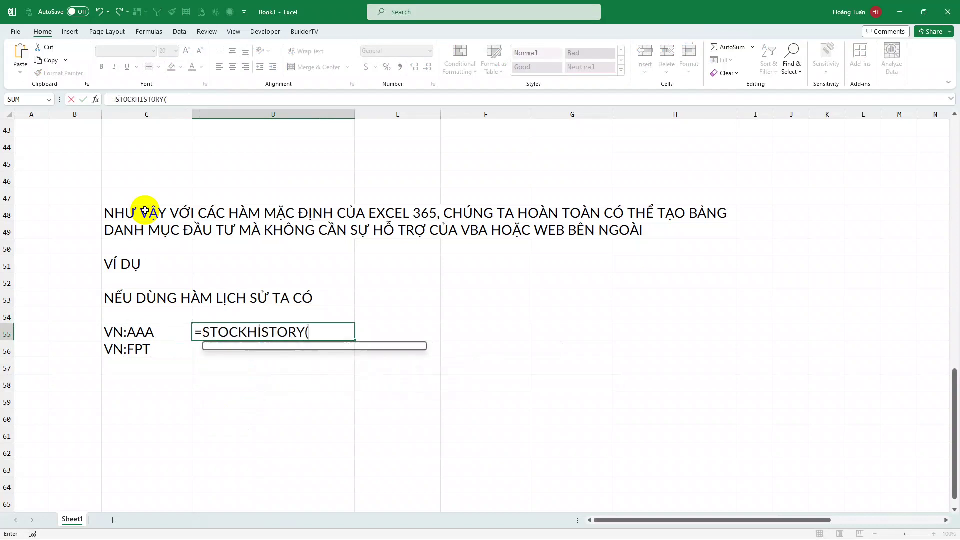
key("Left")
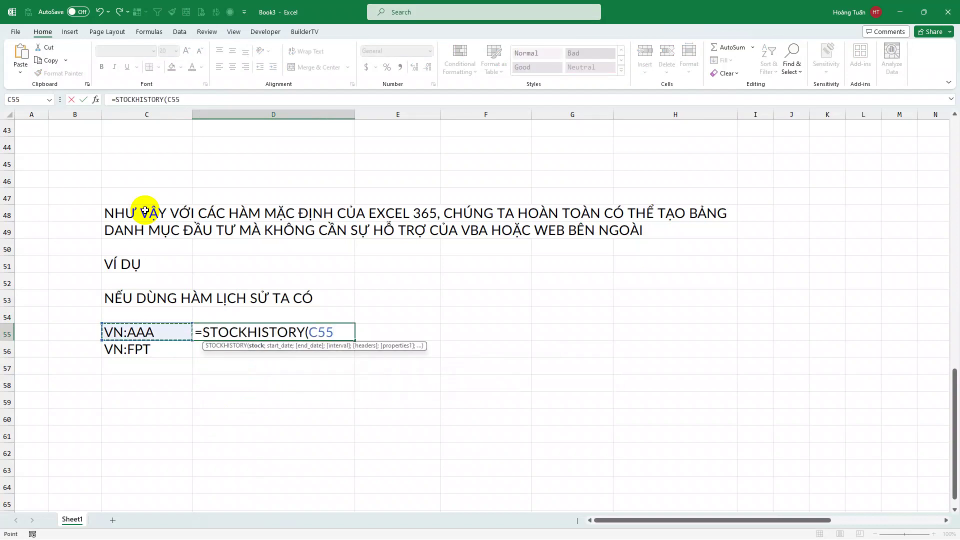
type(";")
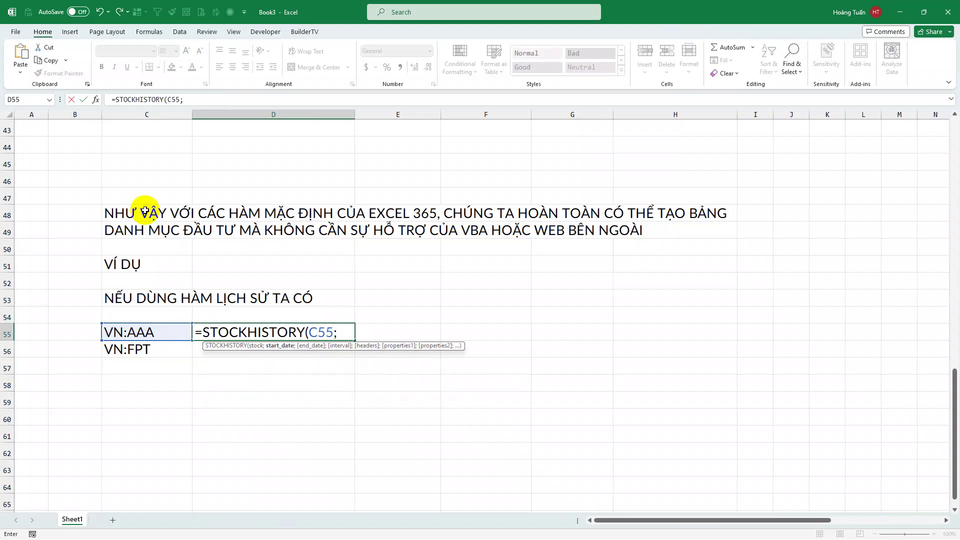
Complete the D55 formula with start date TODAY()-1, an empty end date, interval 0 and headers 0
type("TODA")
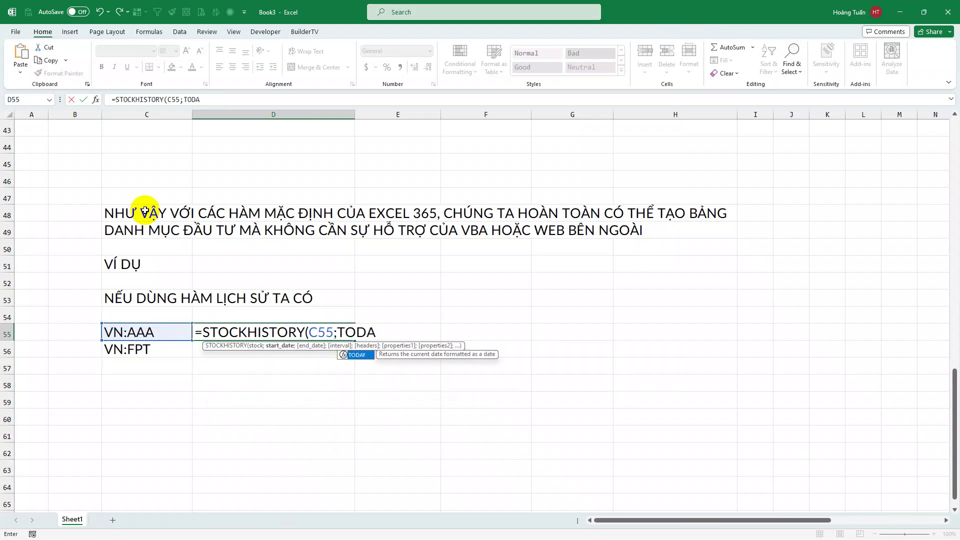
type("Y()-")
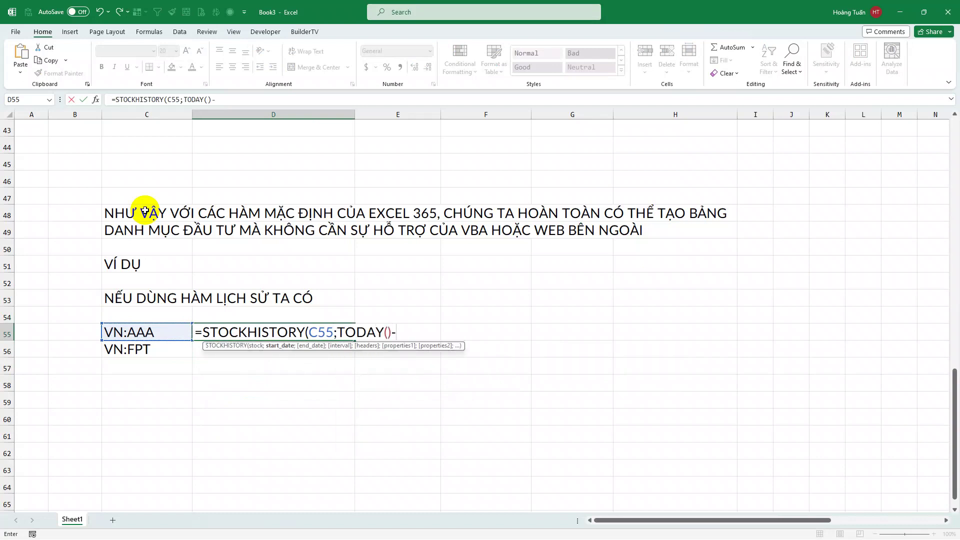
type("1;")
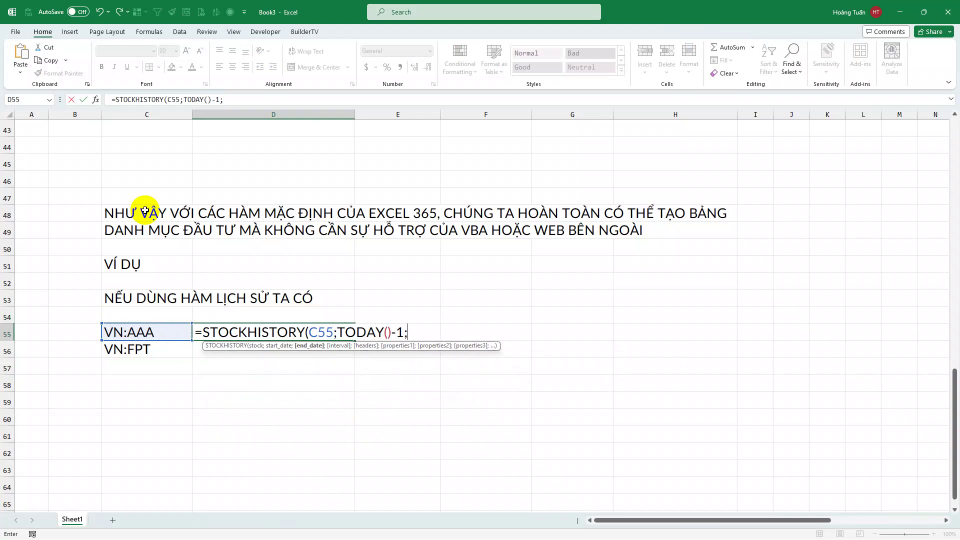
type(";")
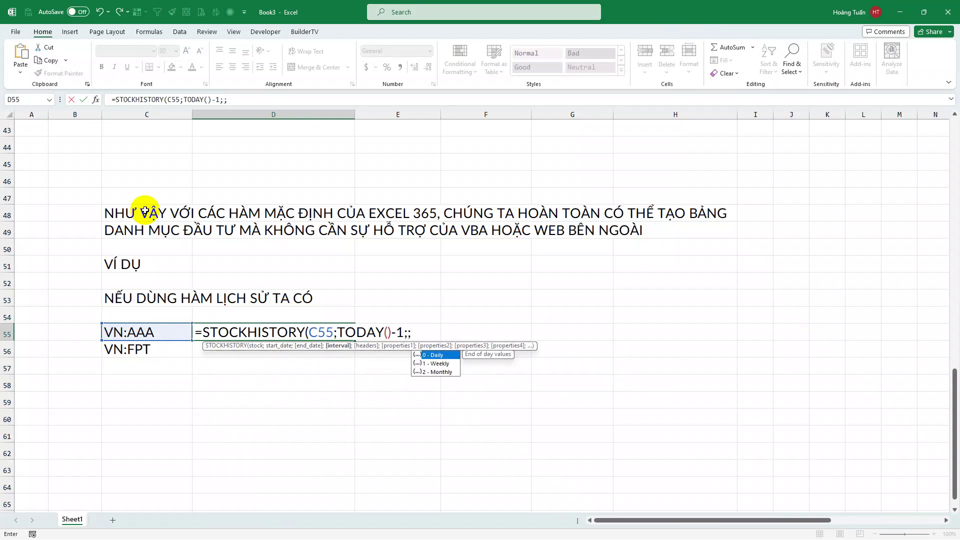
type("0;")
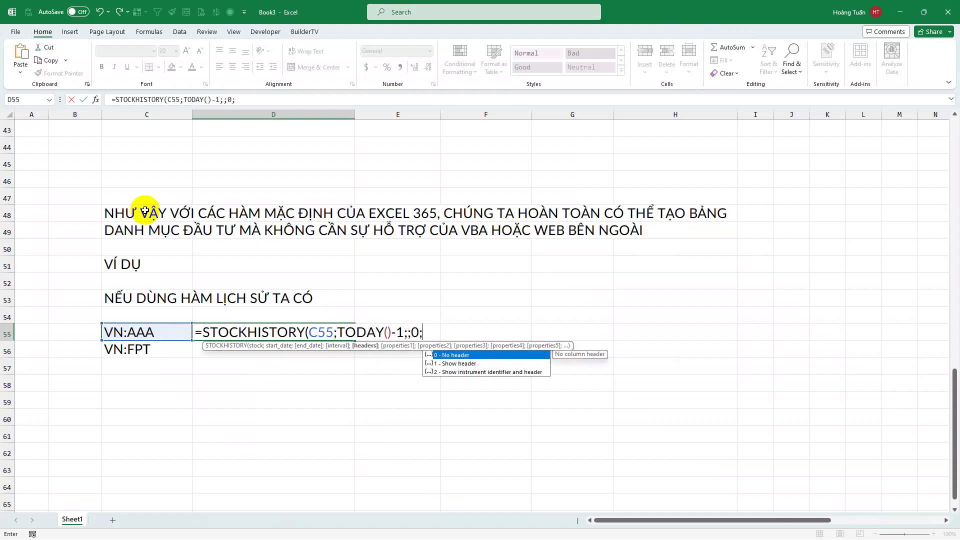
type("0)")
key("Return")
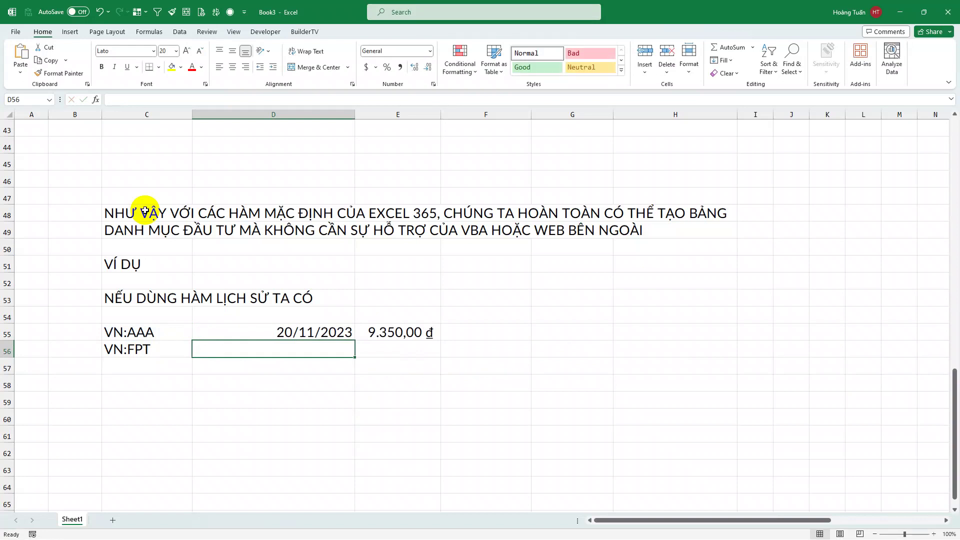
Remove the interval value from the D55 formula so it reads =STOCKHISTORY(C55;TODAY()-1;;;0)
key("Up")
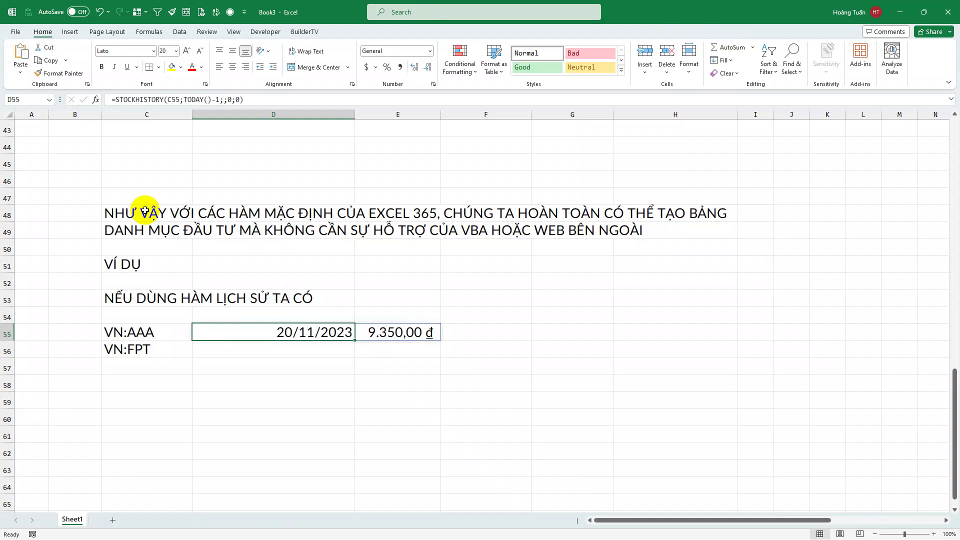
key("F2")
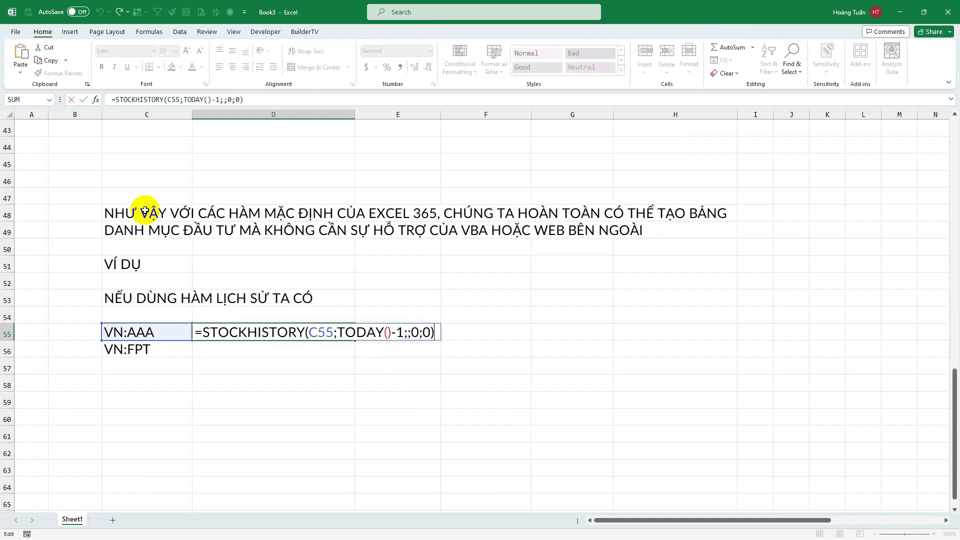
key("Left")
key("Left")
key("Left")
key("Left")
key("Left")
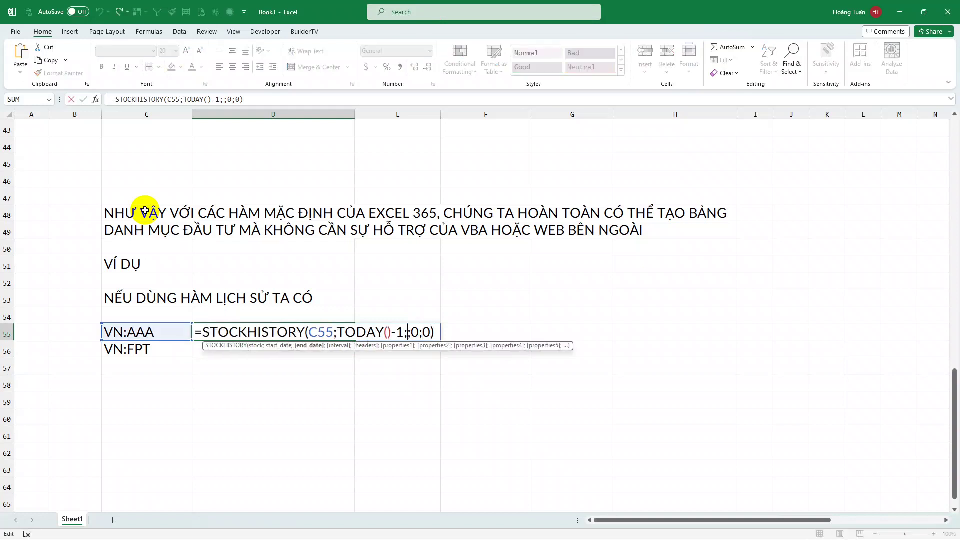
key("Left")
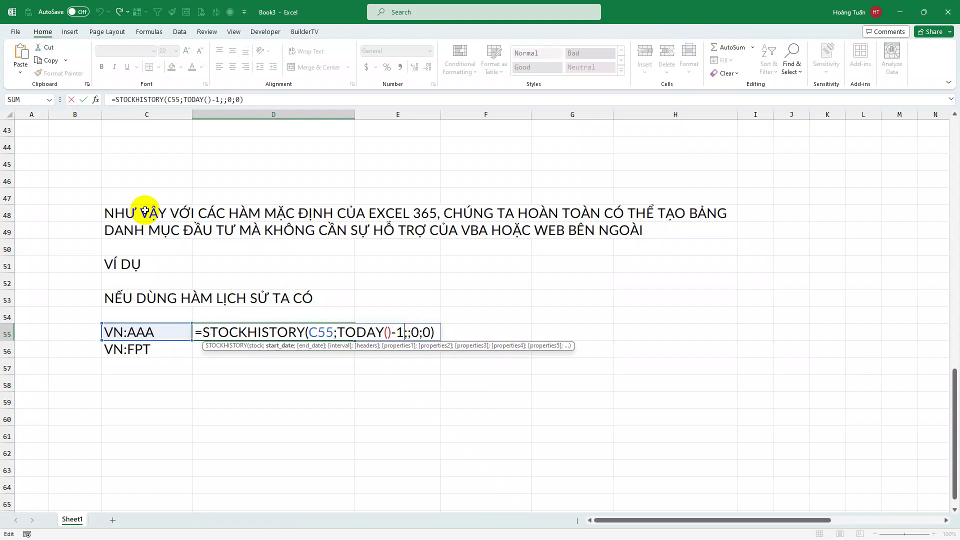
key("Right")
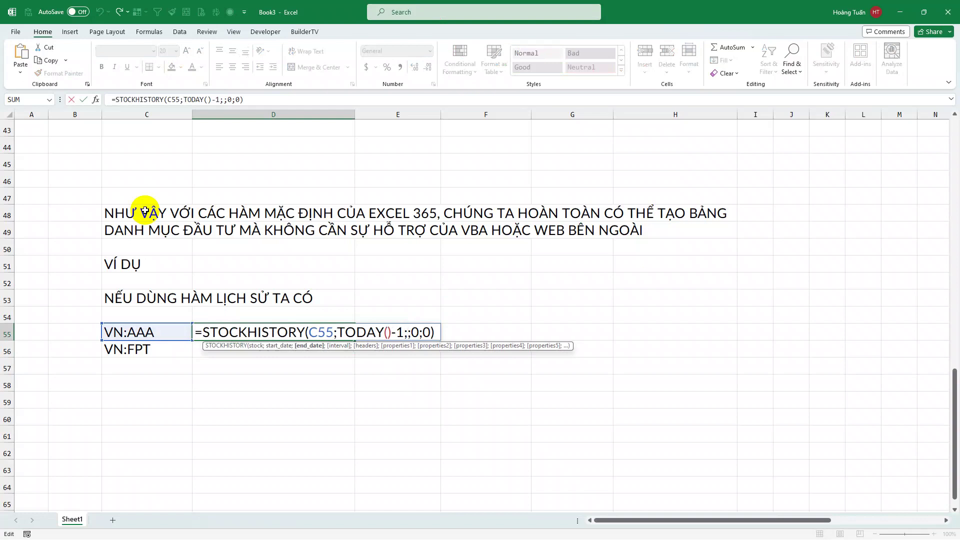
key("Right")
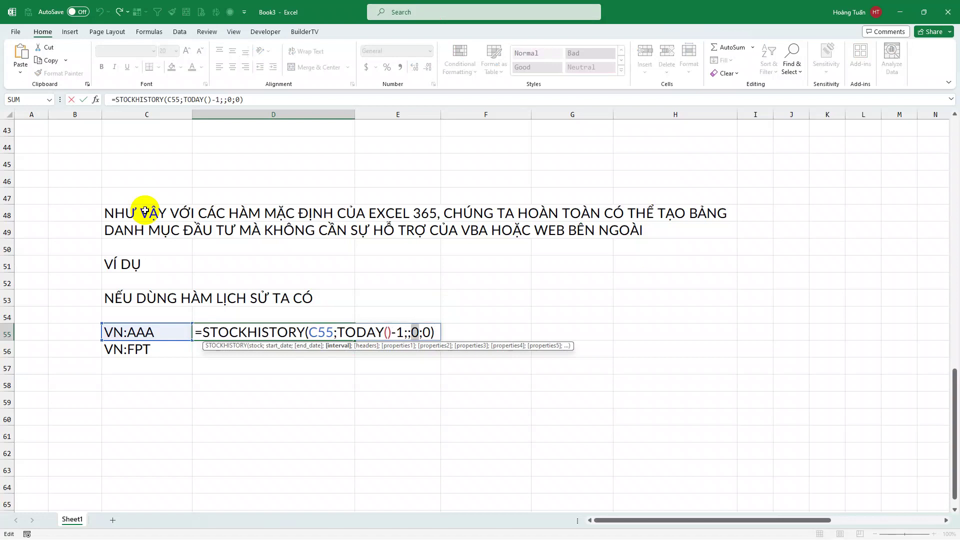
left_click(344, 346)
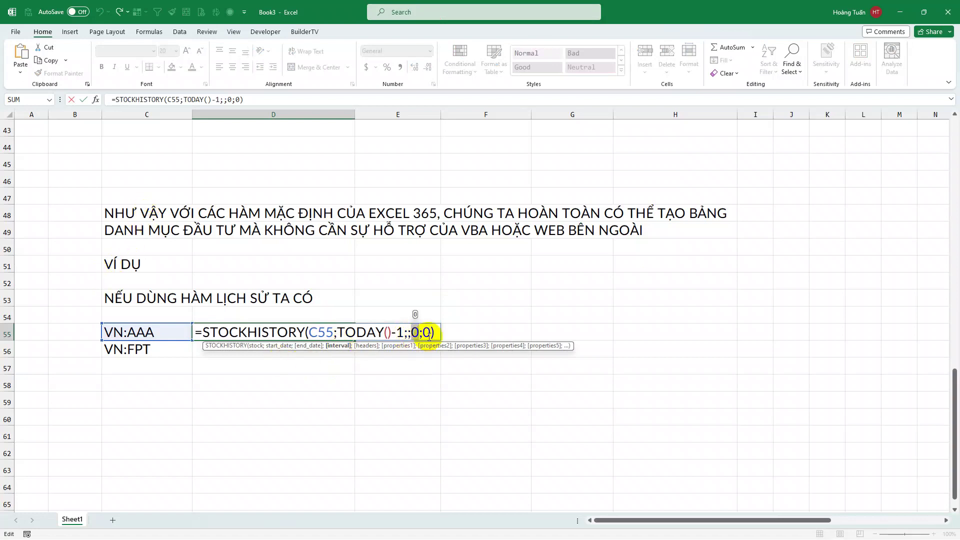
key("Delete")
key("Right")
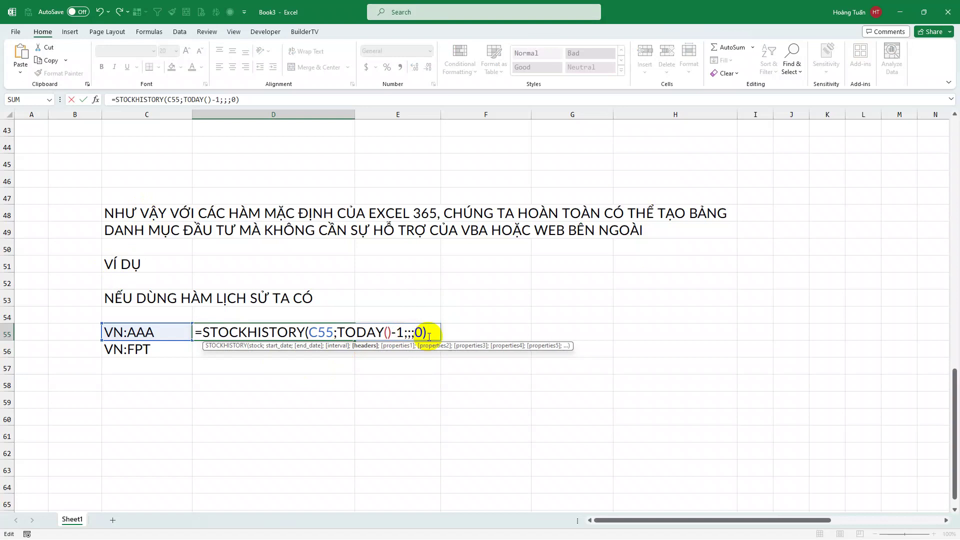
key("Return")
key("Up")
Fill the STOCKHISTORY formula down into D56 for VN:FPT and AutoFit column E to its prices
left_click(429, 336)
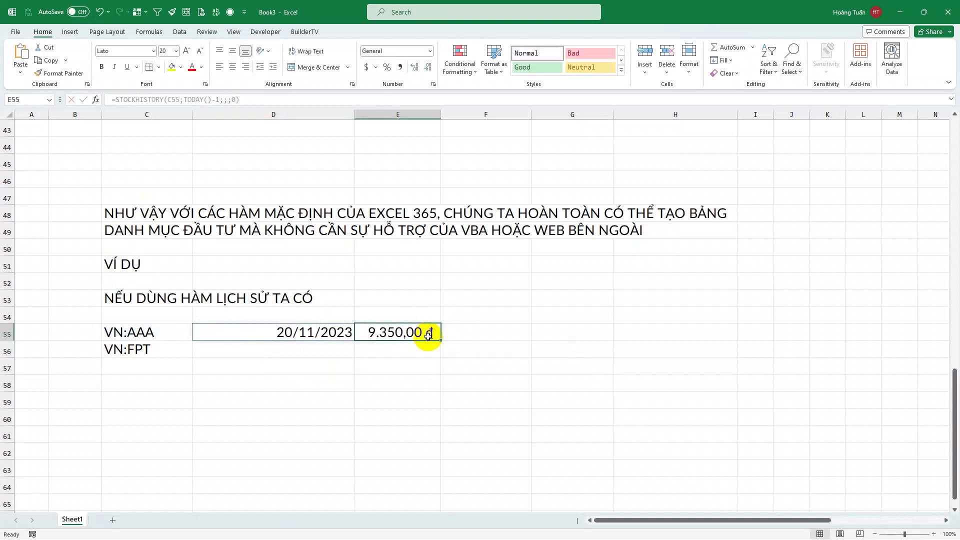
key("Down")
key("Left")
key("ctrl+d")
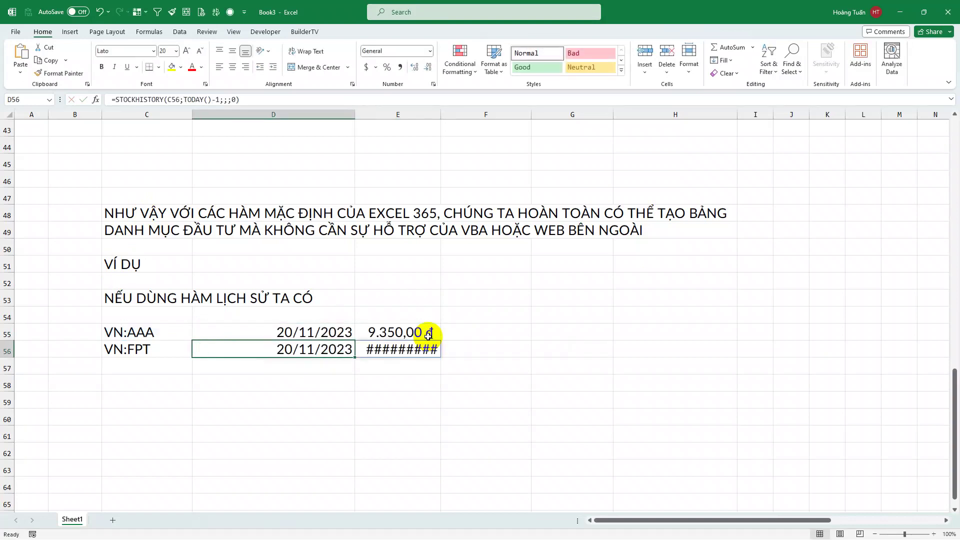
double_click(441, 115)
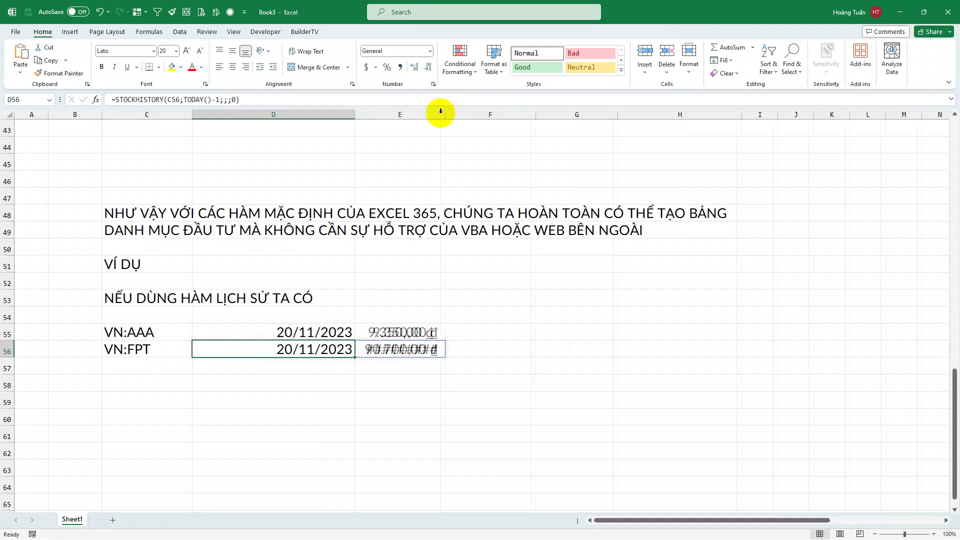
left_click(482, 367)
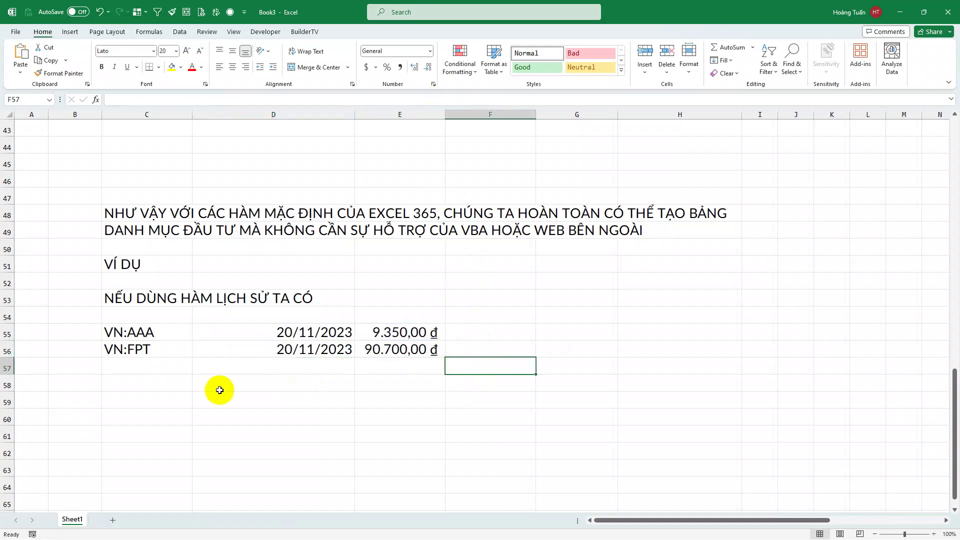
Enter "HOẶC CONVERT Ở MỤC DATA" in cell C59 below the STOCKHISTORY example
left_click(138, 298)
left_click(145, 386)
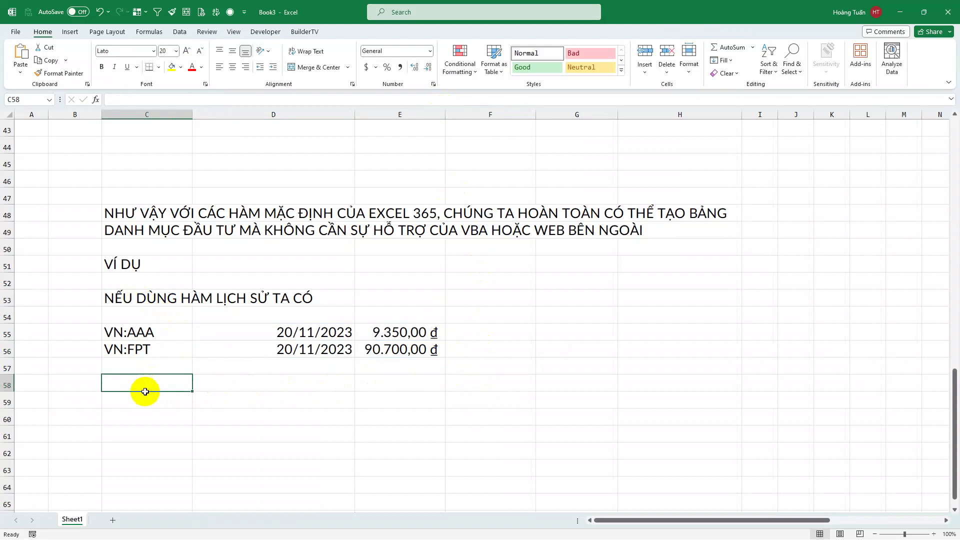
left_click(144, 399)
type("HOẶC")
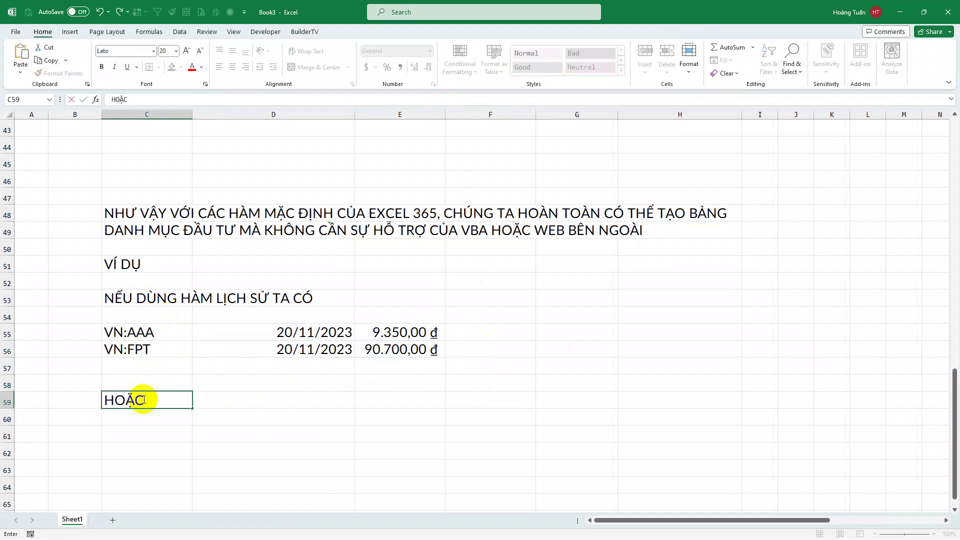
type(" CONVER")
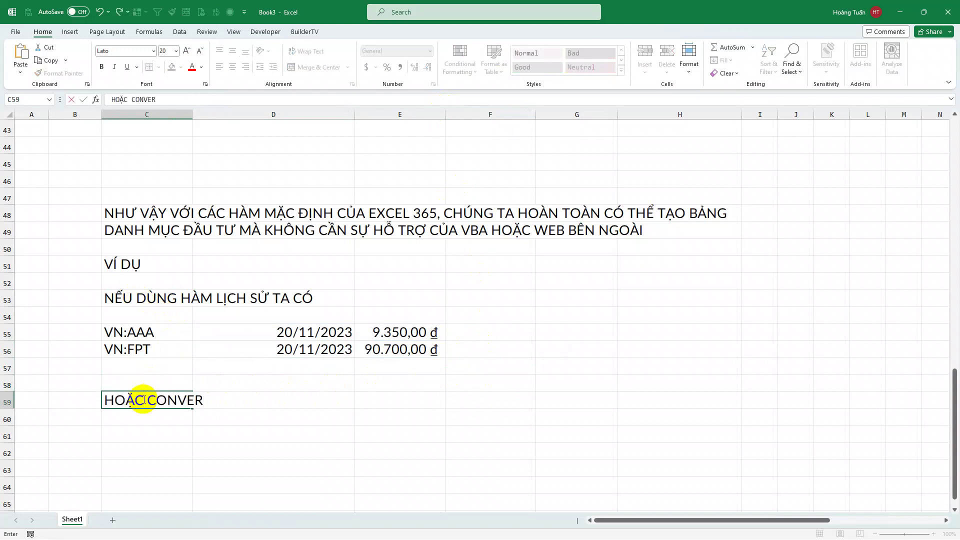
type("T Ở MỤC DA")
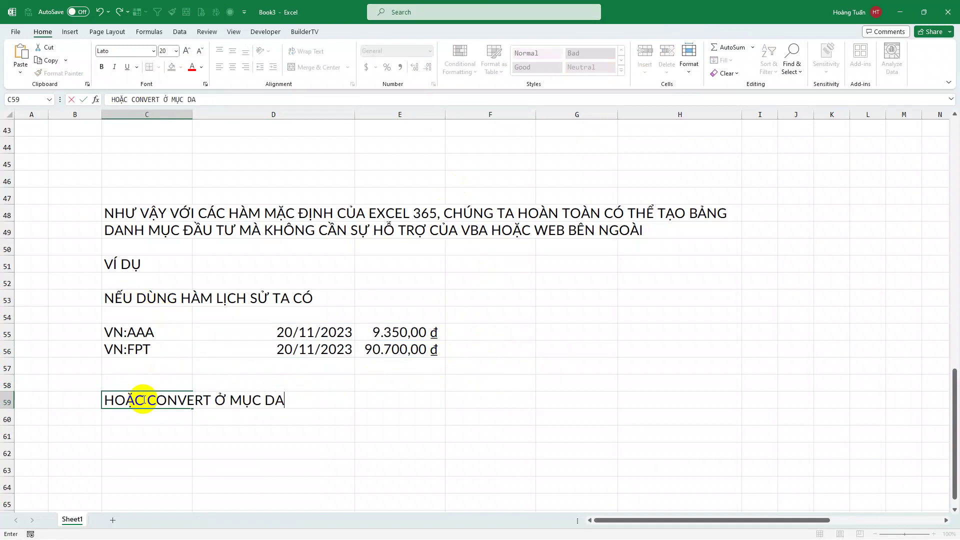
type("TA")
key("Return")
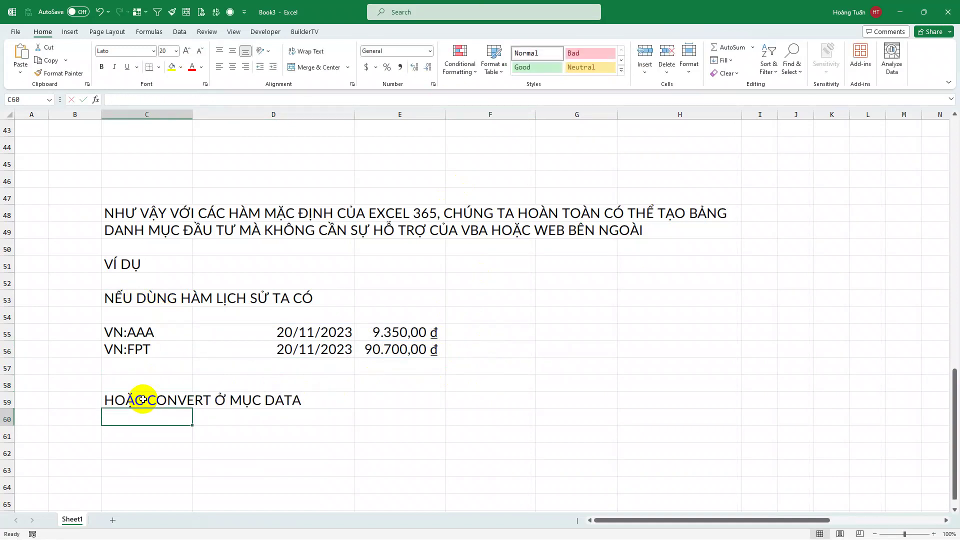
Copy the tickers VN:AAA and VN:FPT from C55:C56 into C61:C62 below the CONVERT heading
scroll(343, 369, "down", 2)
left_click(150, 348)
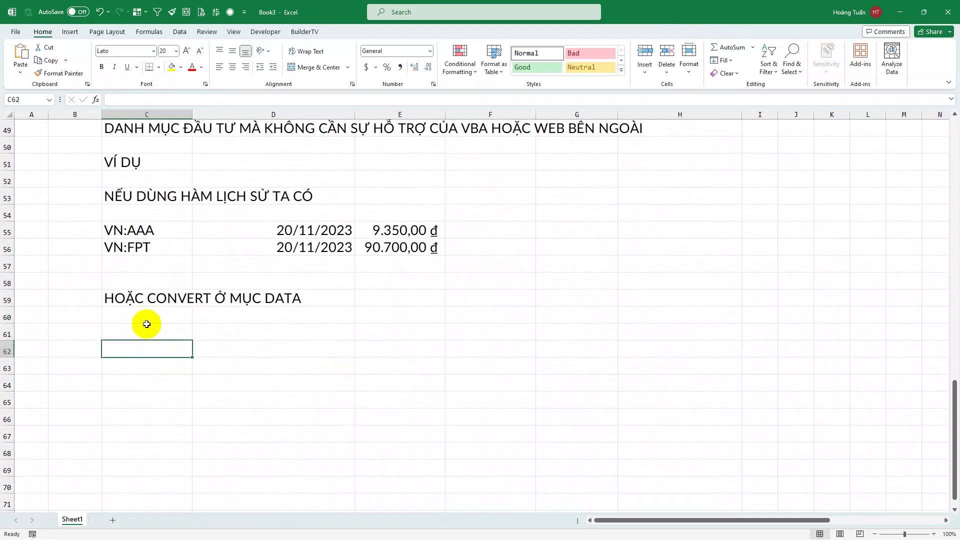
left_click(143, 230)
left_click_drag(144, 230, 140, 247)
key("ctrl+c")
left_click(143, 331)
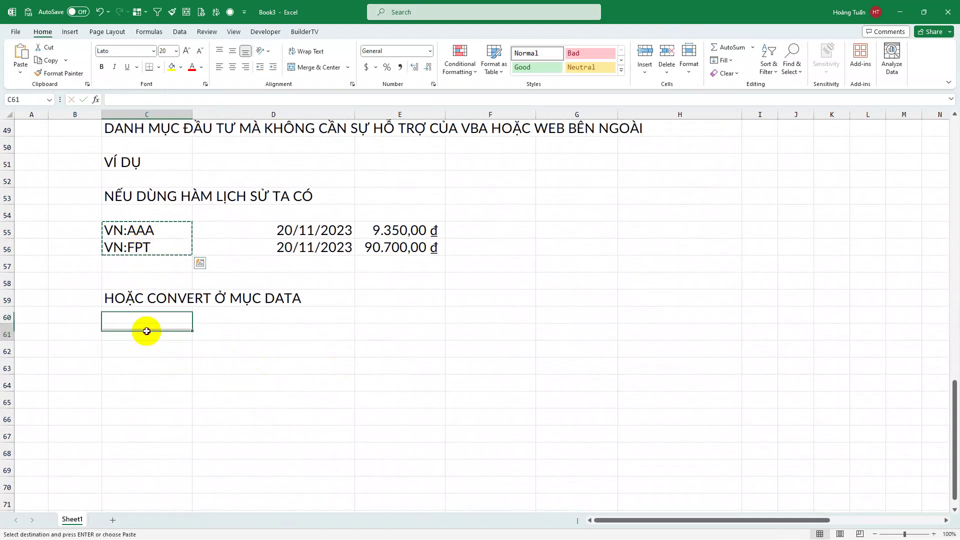
key("ctrl+v")
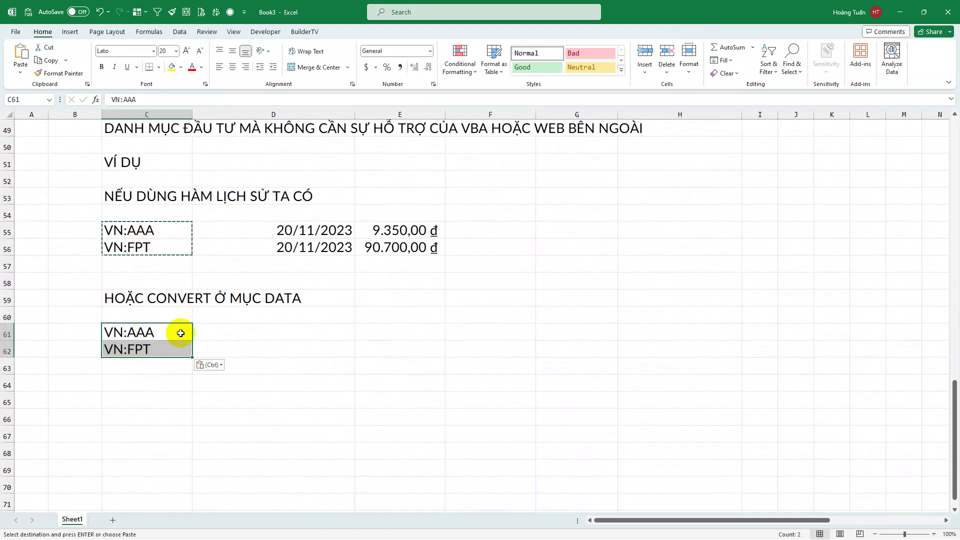
Convert the tickers in C61:C62 to the Stocks data type and extract their Price field into column D
left_click(185, 32)
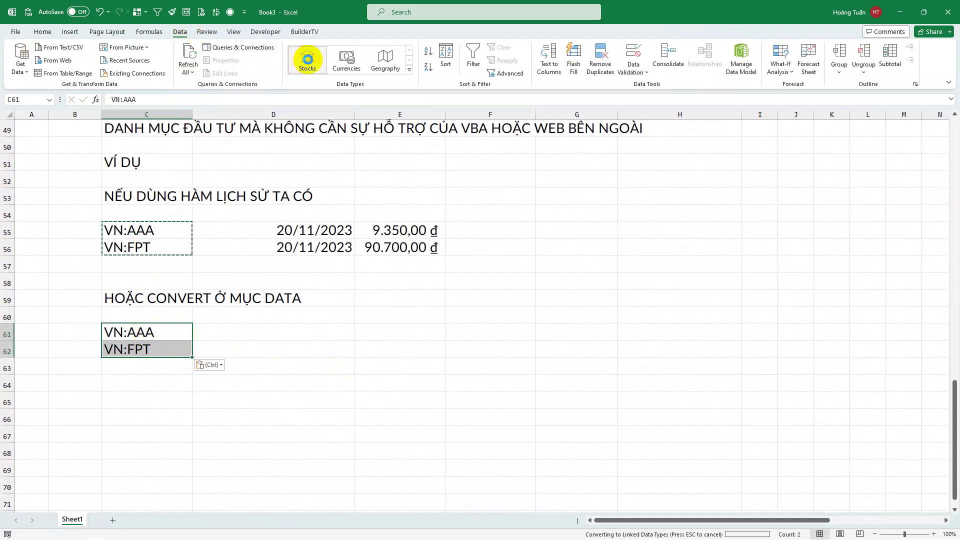
left_click(307, 59)
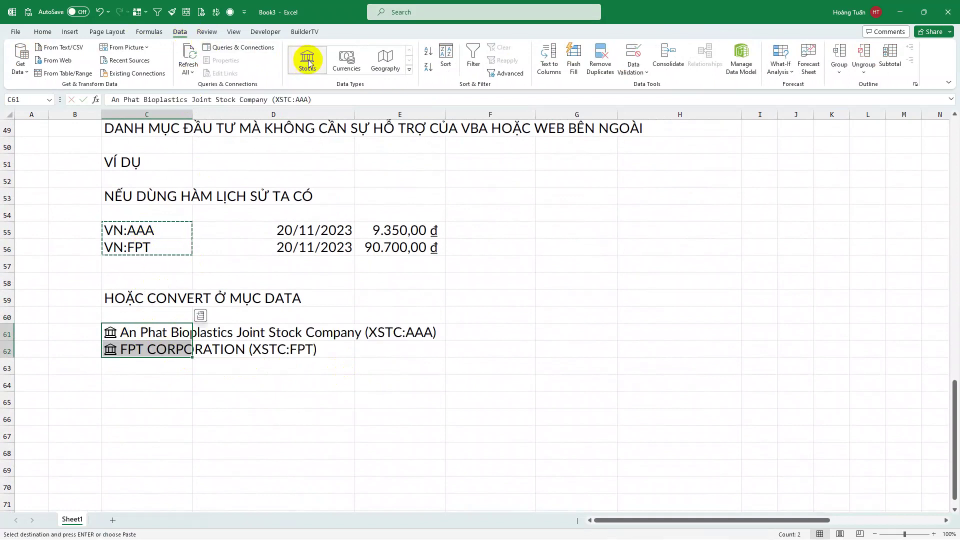
left_click(201, 317)
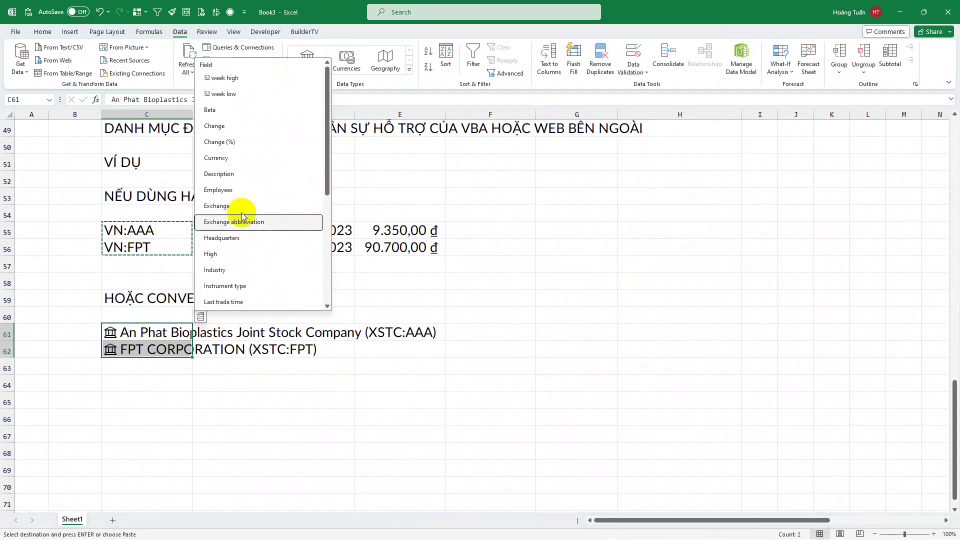
scroll(245, 185, "down", 3)
scroll(233, 265, "down", 1)
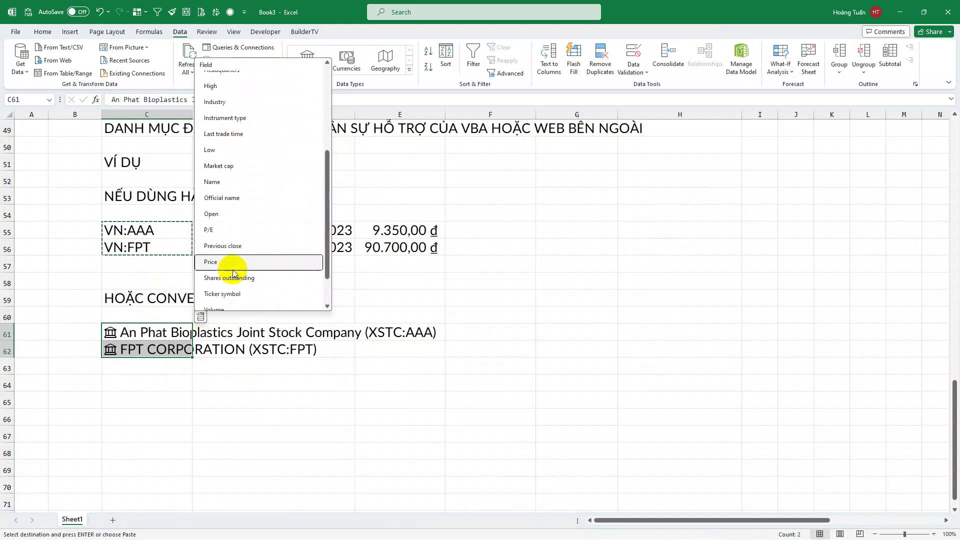
left_click(231, 264)
left_click(350, 396)
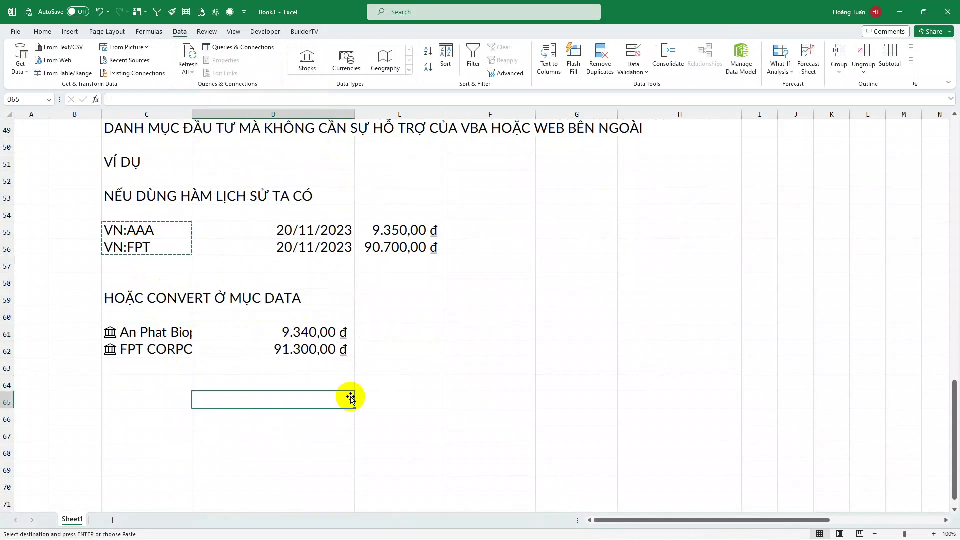
left_click(401, 328)
left_click(467, 229)
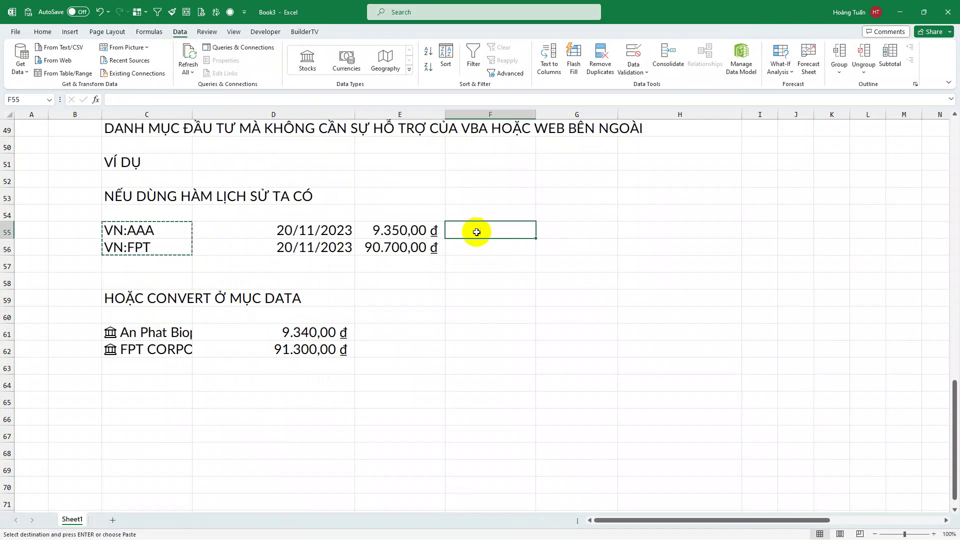
Annotate the E55:E56 prices on screen with a red box and the note "ĐÂY LÀ GIÁ ĐÓNG CỬA CỦA NGÀY HÔM QUA"
left_click_drag(358, 212, 464, 266)
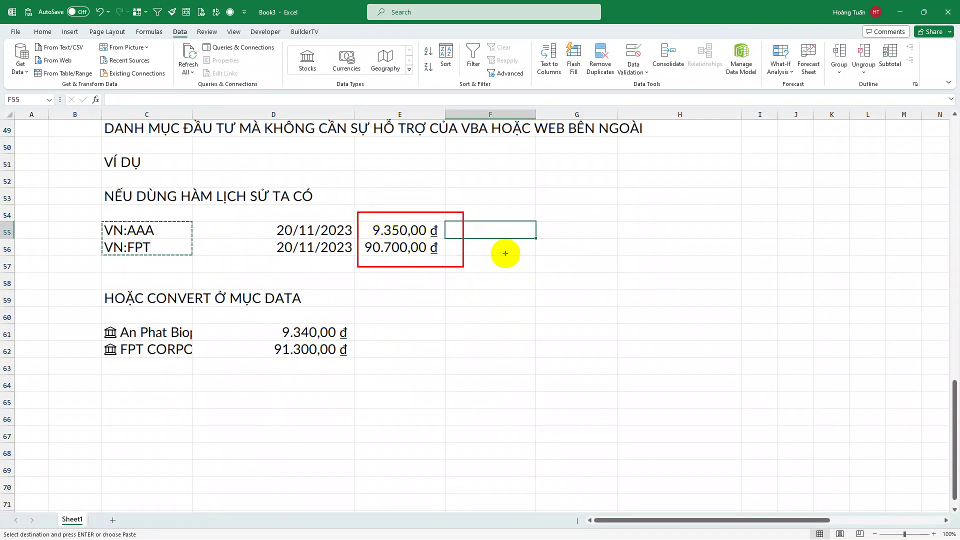
left_click(491, 241)
type("ĐÂ")
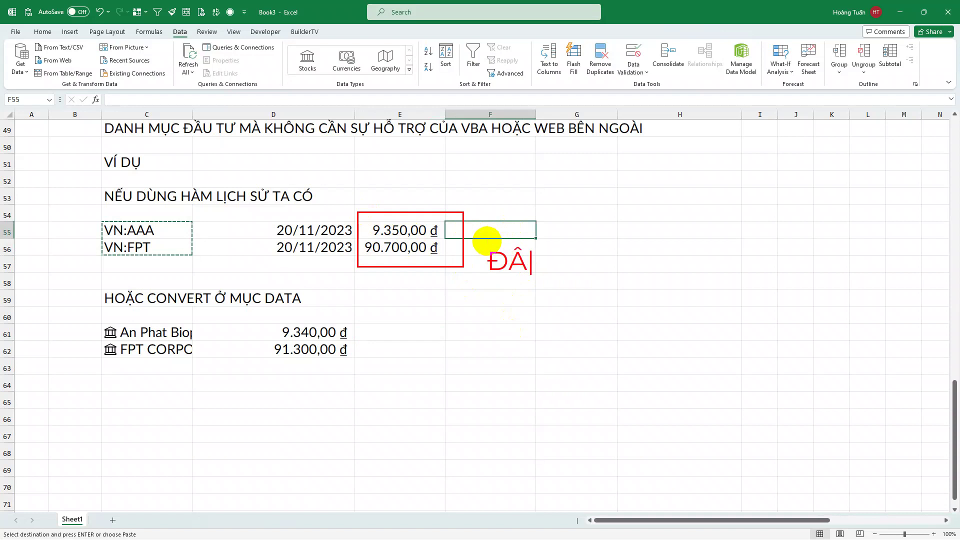
type("Y LÀ GIÁ ĐON")
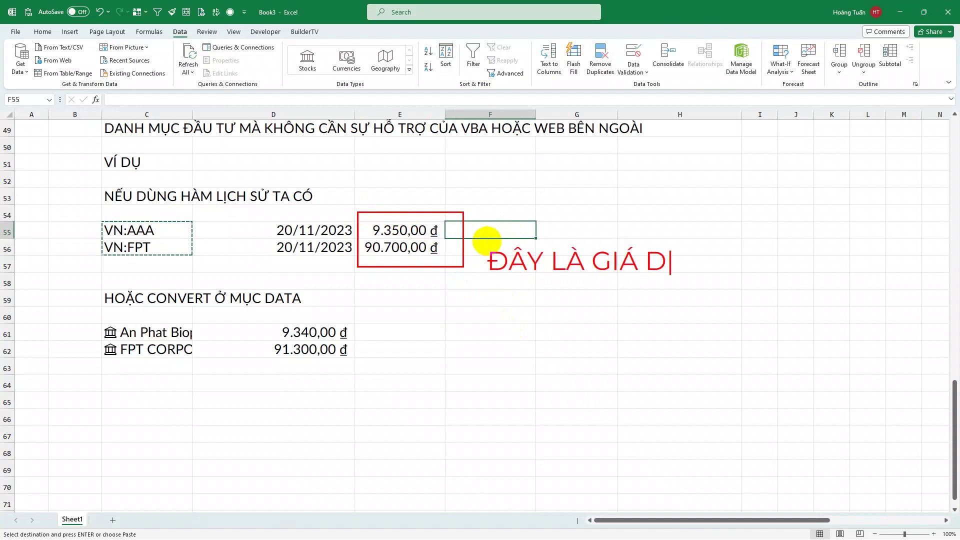
type("NG CỬA")
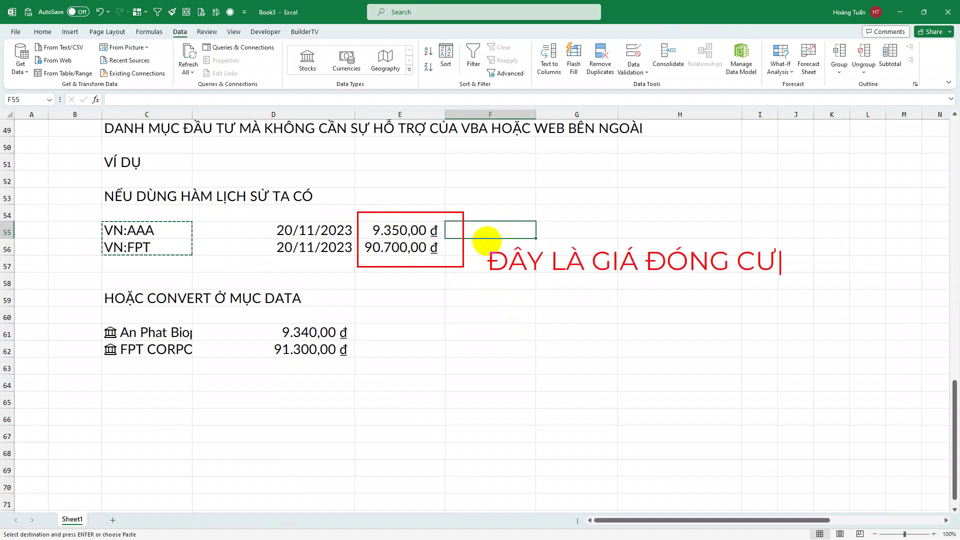
type(" CỦA")
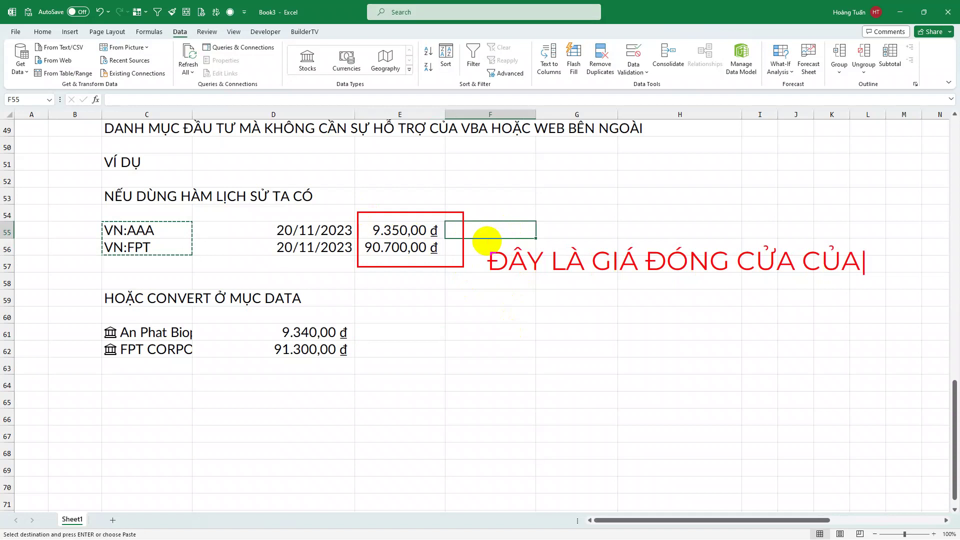
key("Return")
type("NGÀY HÔM QU")
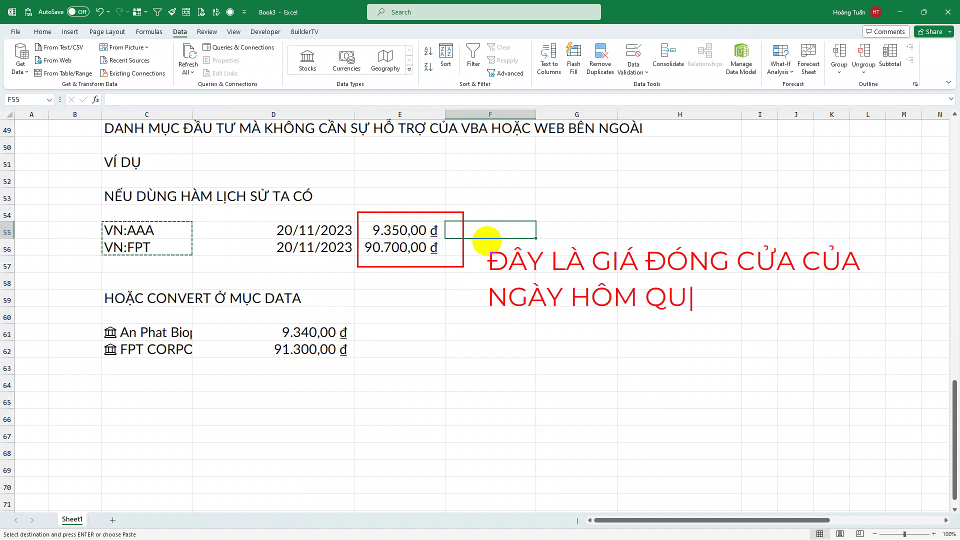
type("A")
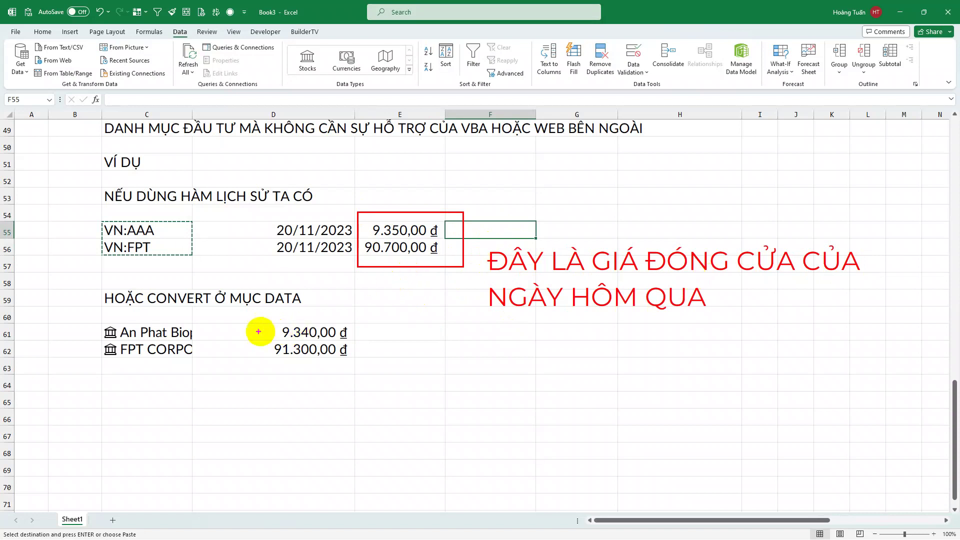
Box the D61:D62 prices in red, note "ĐÂY LÀ GIÁ HIỆN TẠI CẬP NHẬT CÓ ĐỘ TRỄ~ 15 PHÚT", and clear the annotations
mouse_move(246, 317)
left_mouse_down()
mouse_move(360, 351)
mouse_move(375, 368)
left_mouse_up()
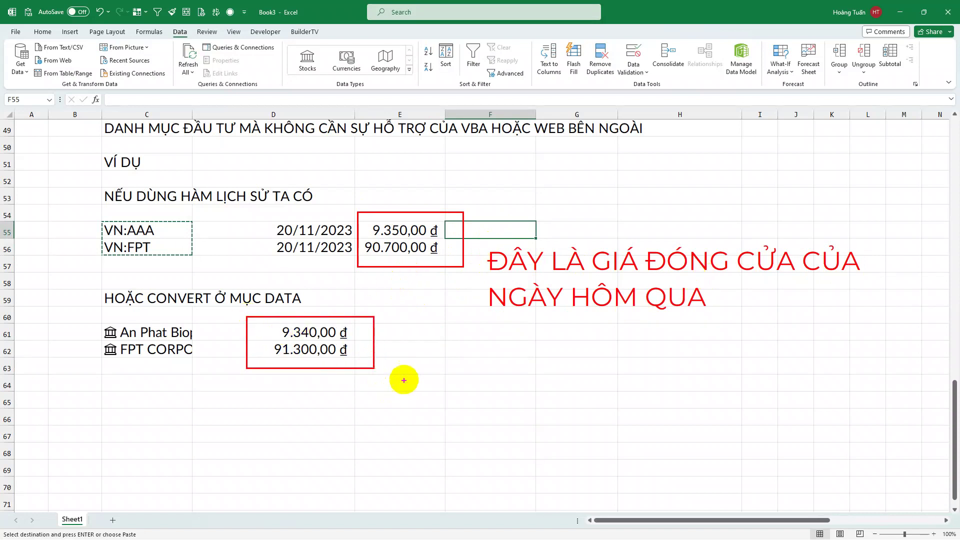
left_click(396, 349)
type("ĐÂY ")
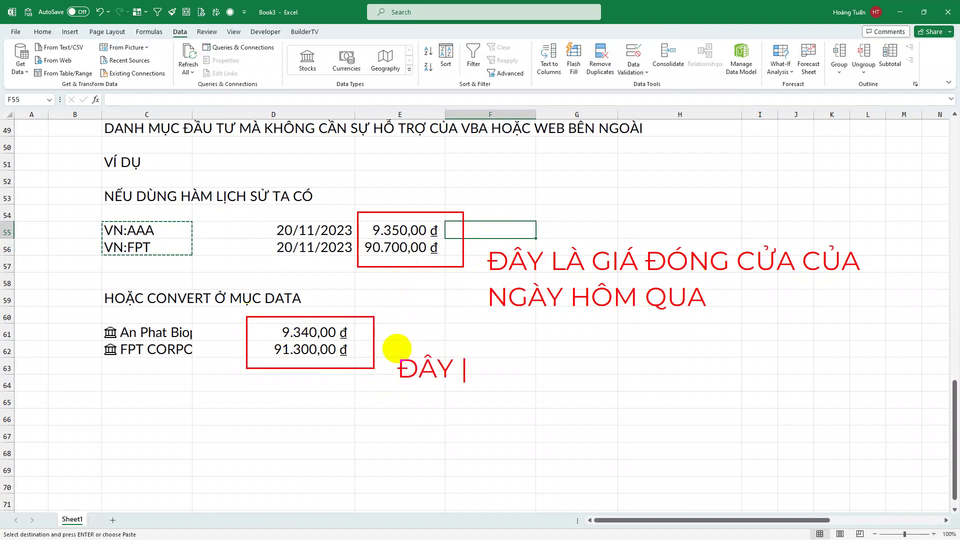
type("LÀ GIÁ HIÊN")
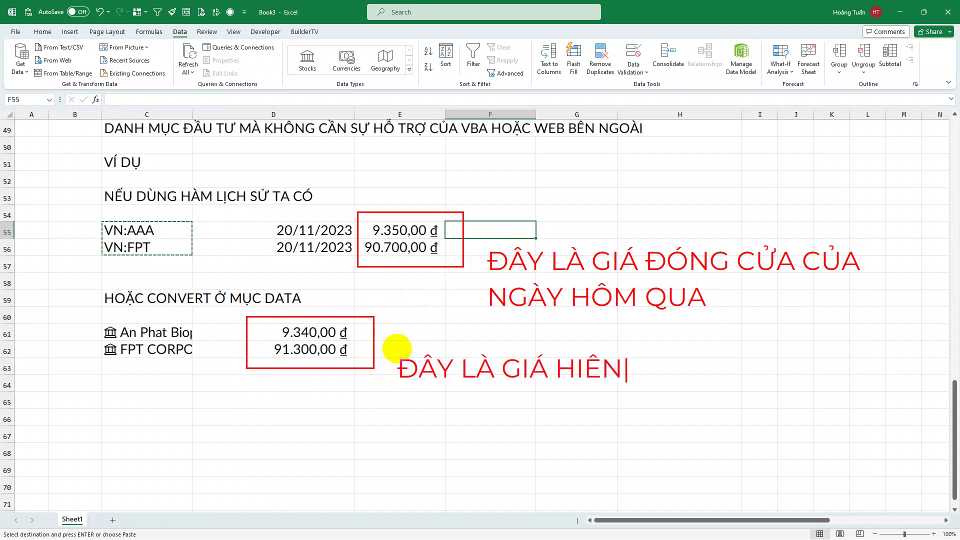
type("j TẠI")
key("Return")
type("CẬP")
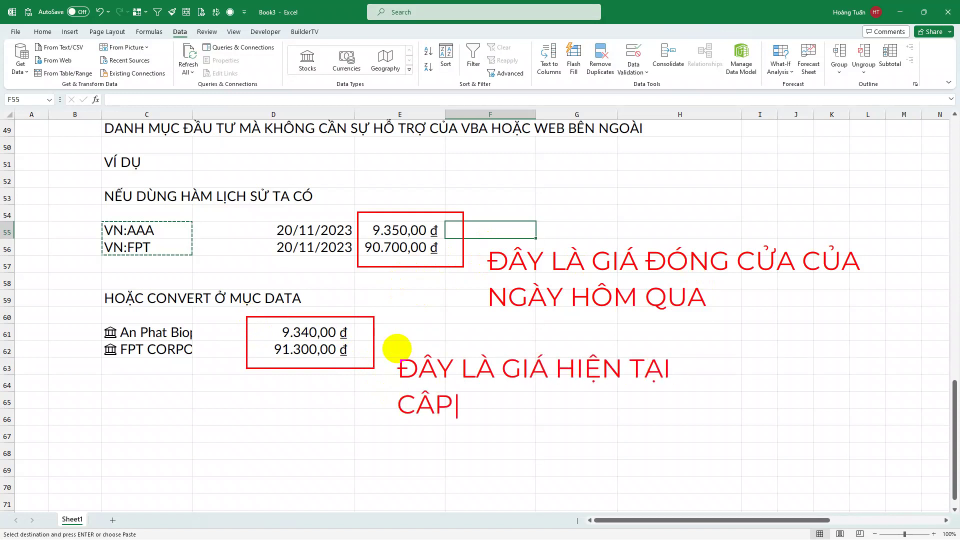
type(" NHẬT")
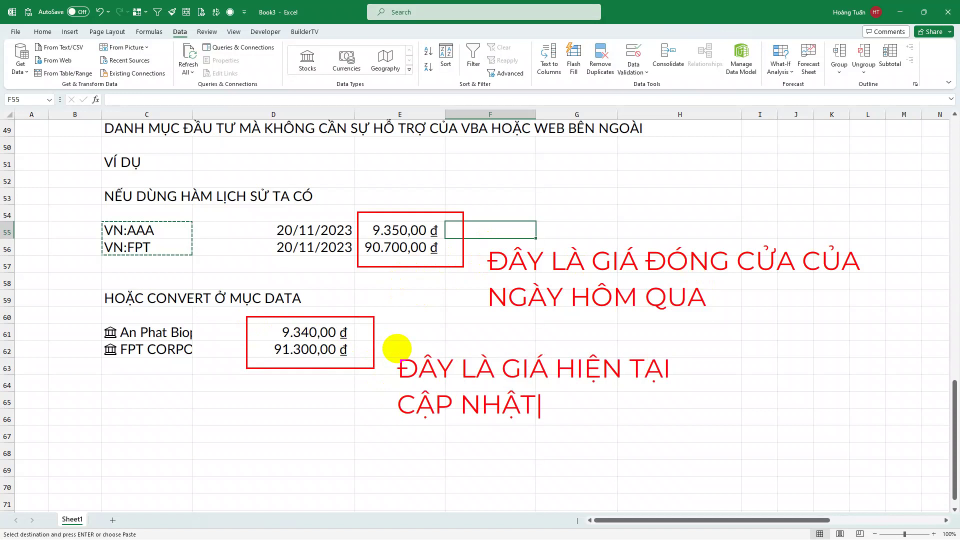
type(" CÓ ĐỘ")
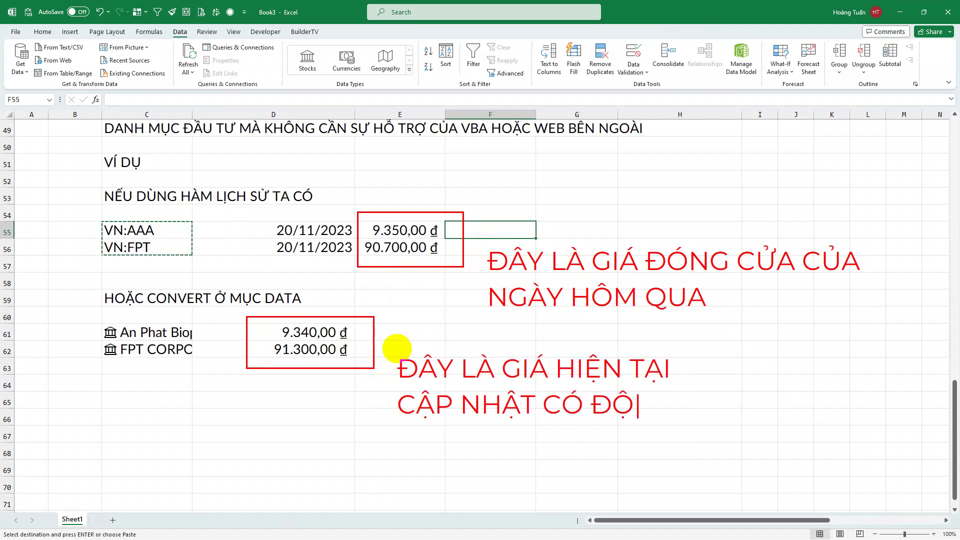
type(" TRỄe")
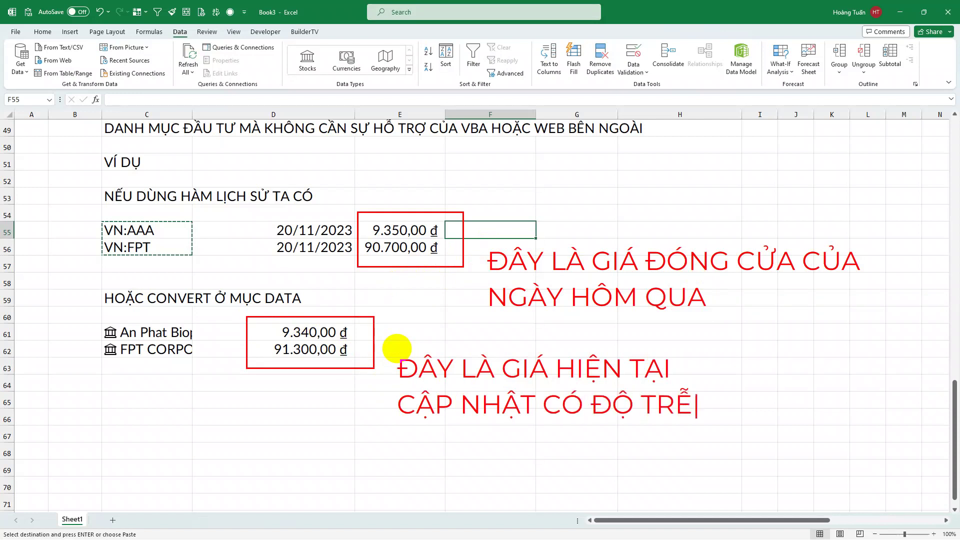
type("~ 15 P")
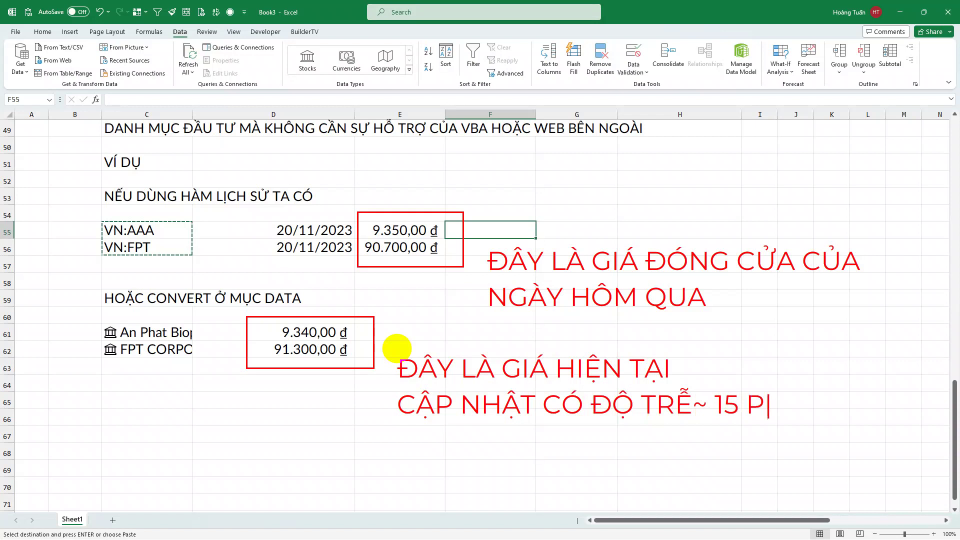
type("HUts")
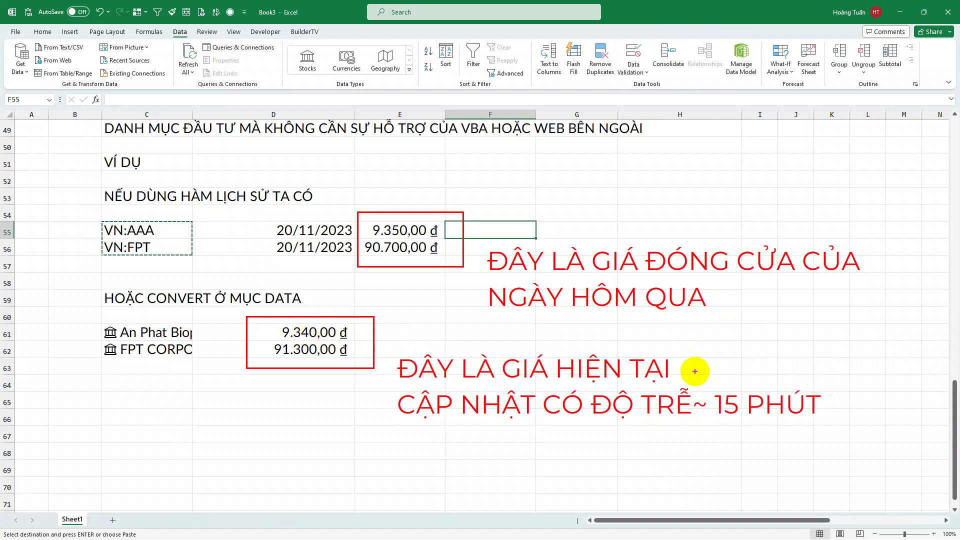
key("Escape")
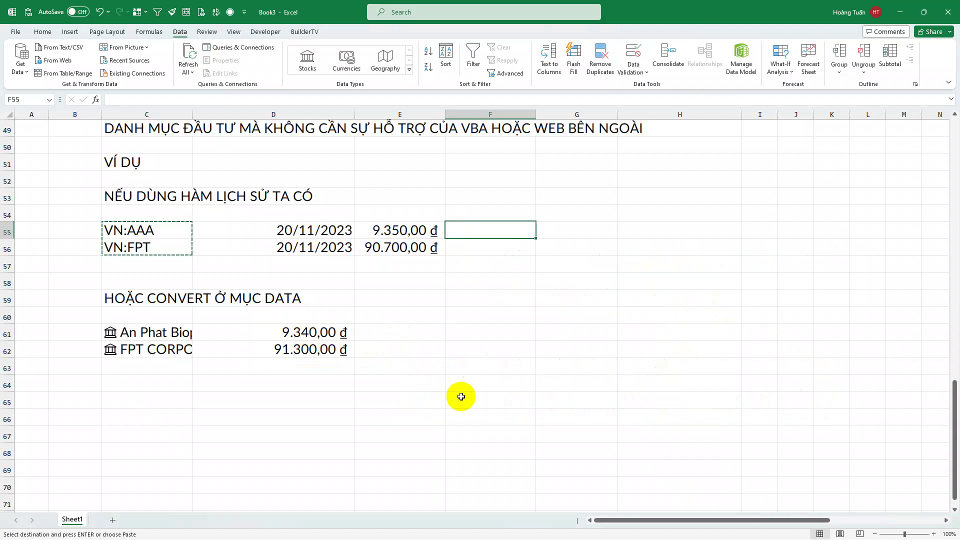